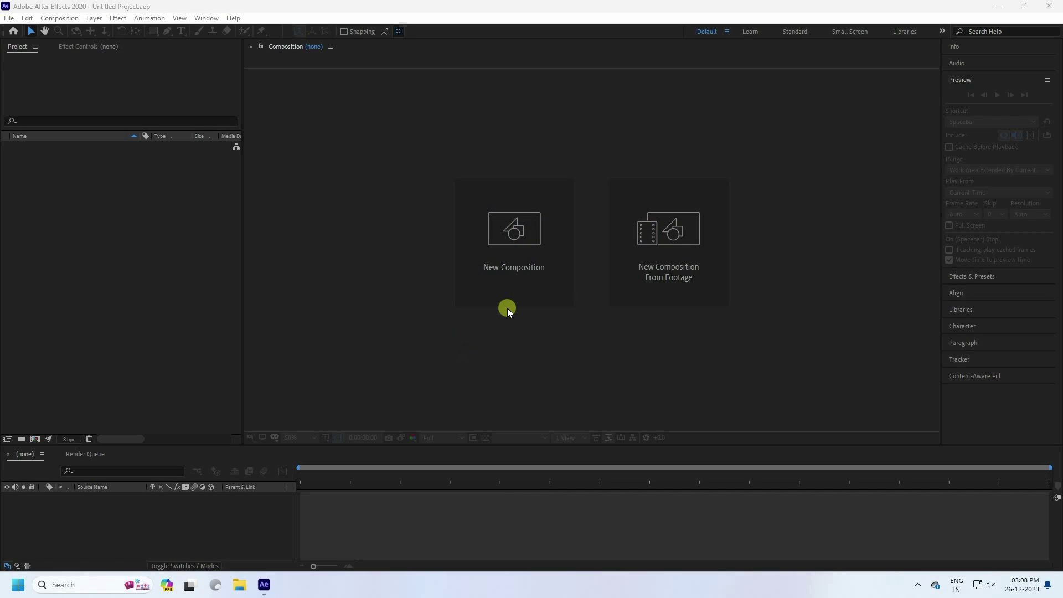
Create Comp 1 at 1920×1080, import BK LOGO.png and drop it into the timeline.
click(493, 262)
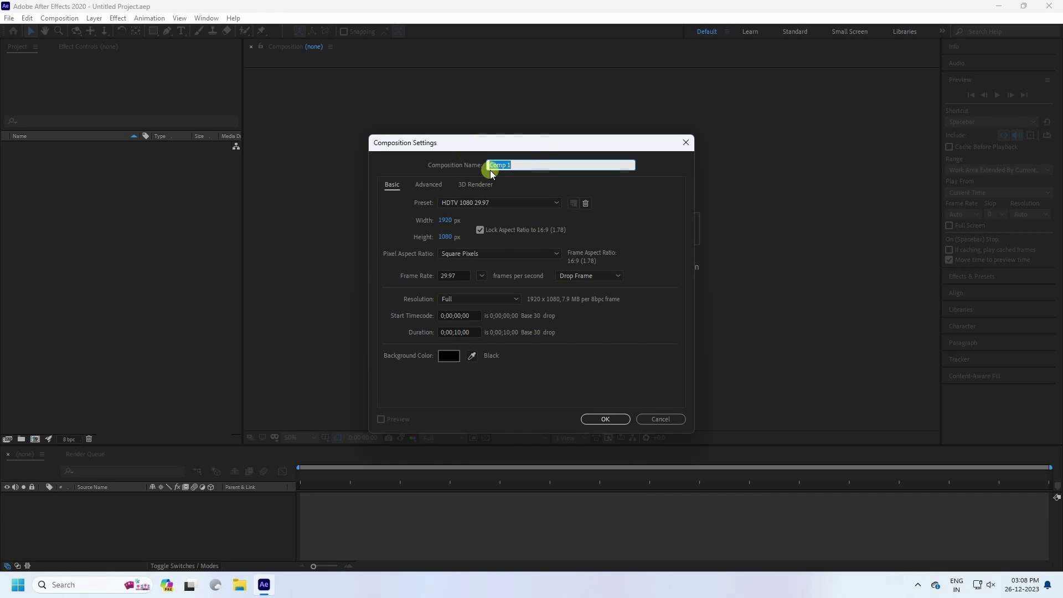
click(603, 420)
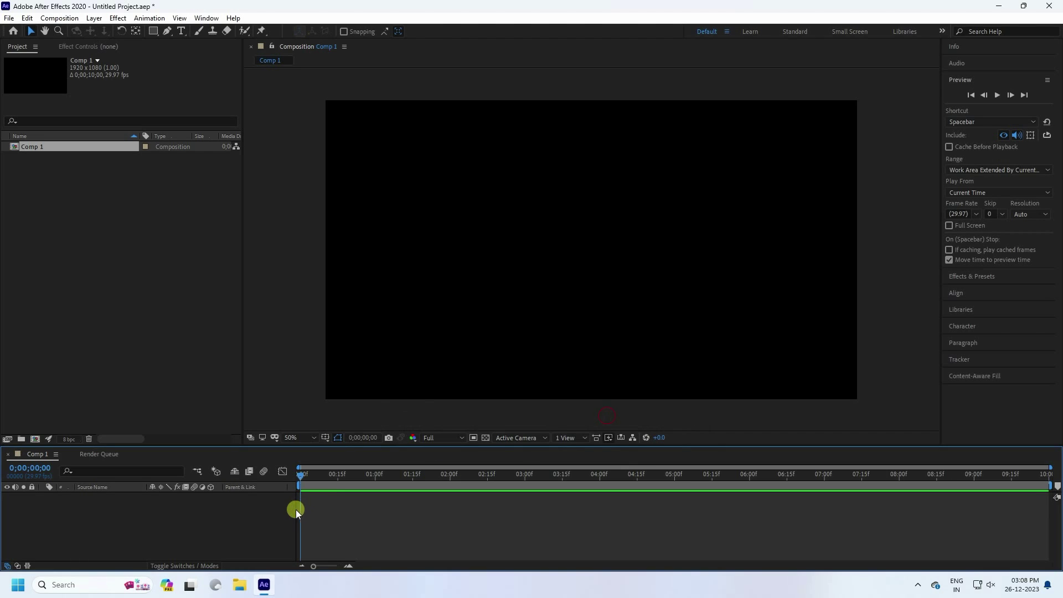
right_click(70, 201)
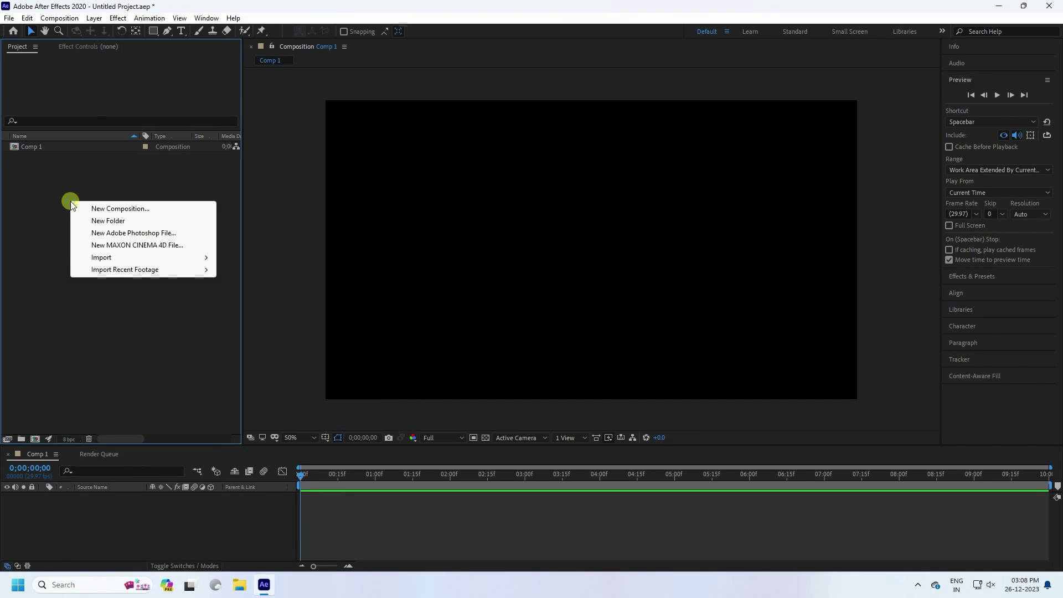
mouse_move(103, 259)
click(243, 260)
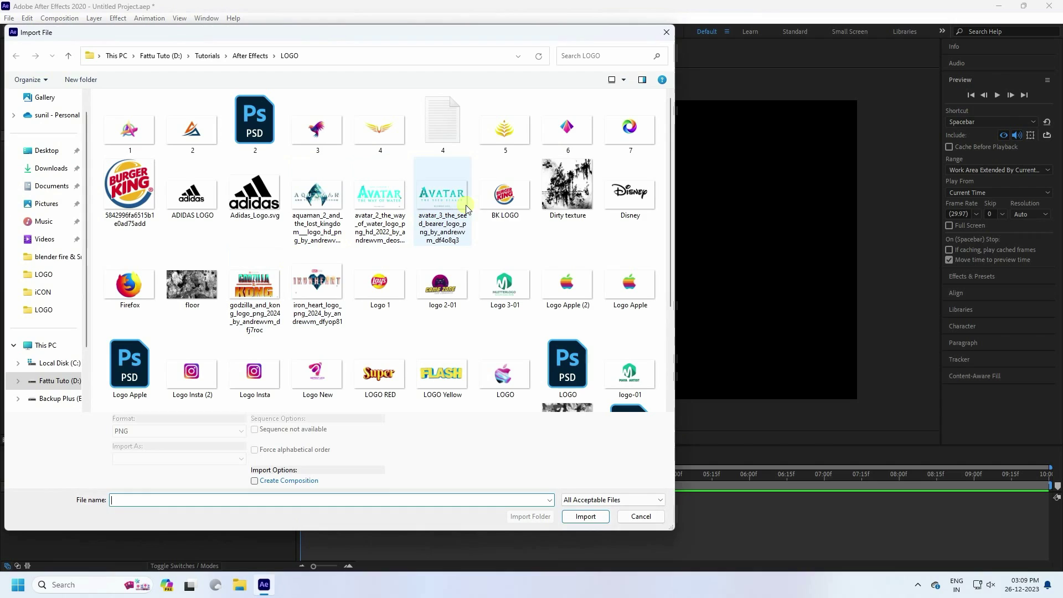
click(494, 199)
click(598, 507)
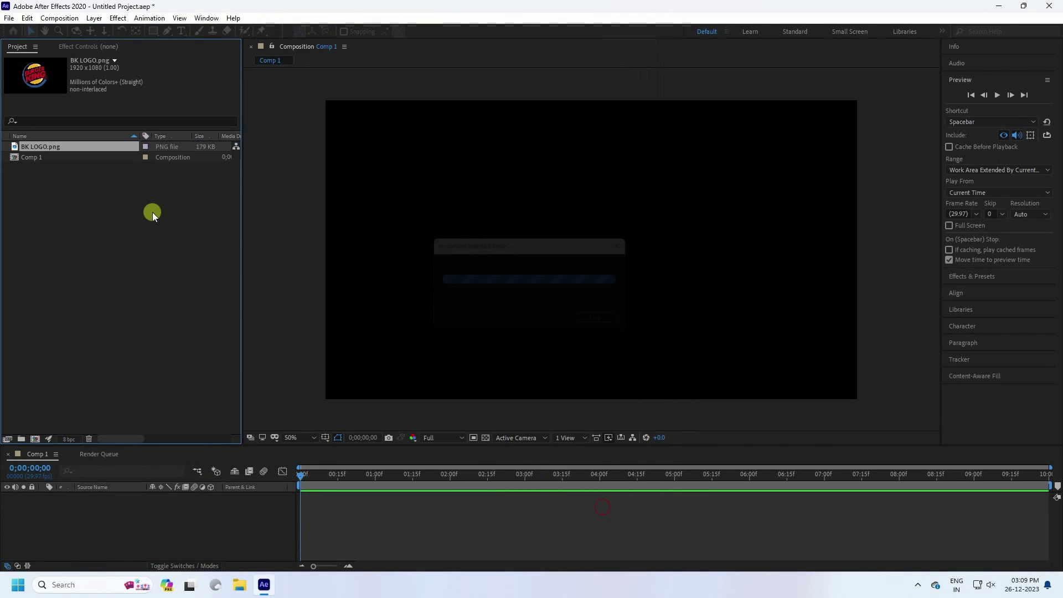
drag(51, 148, 127, 523)
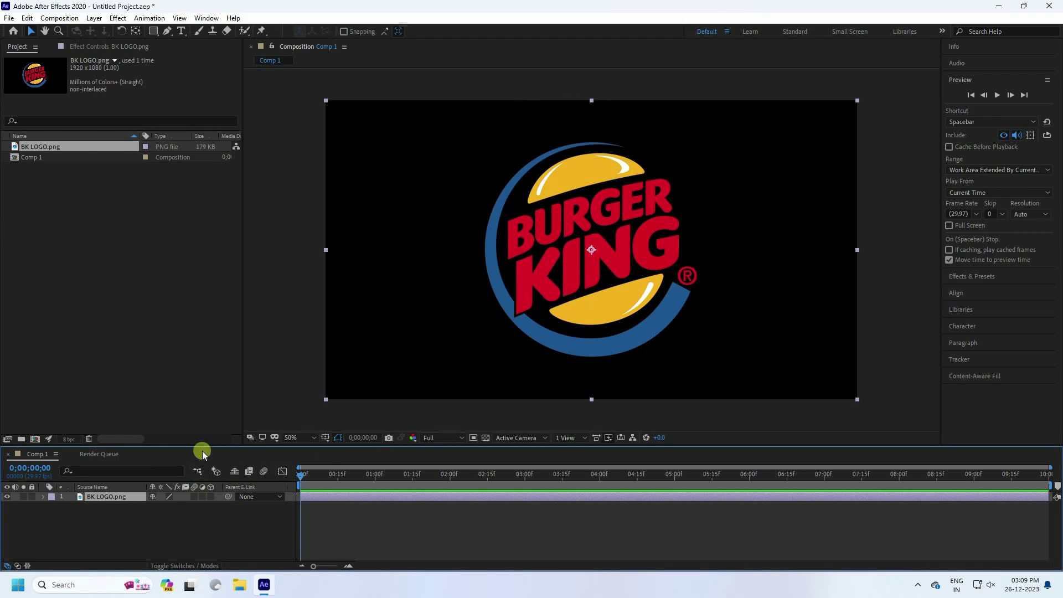
Add Shape Layer 1 and draw a large white ellipse centred over the logo.
right_click(93, 516)
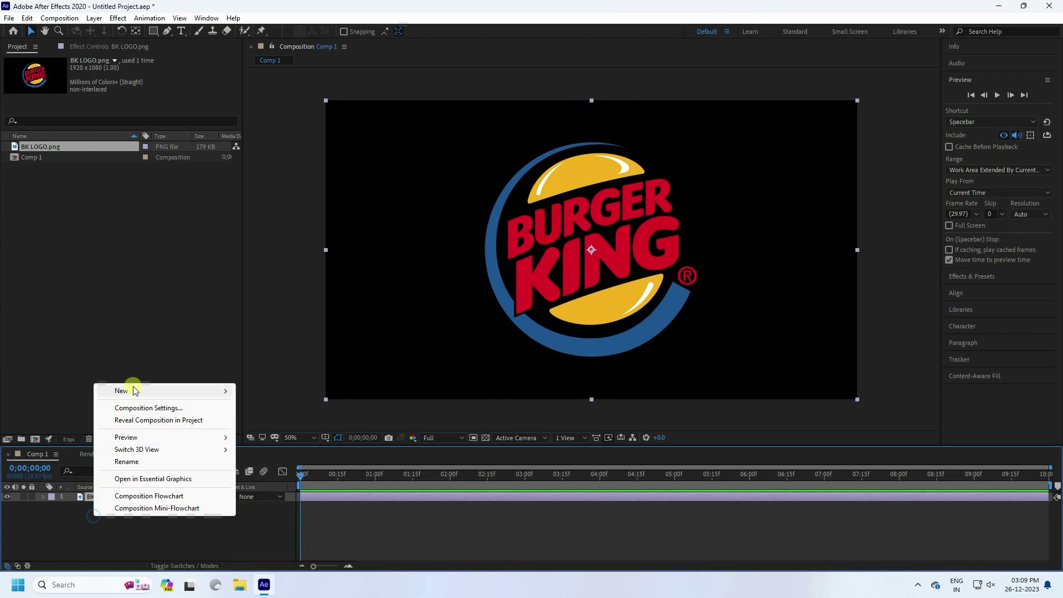
mouse_move(134, 391)
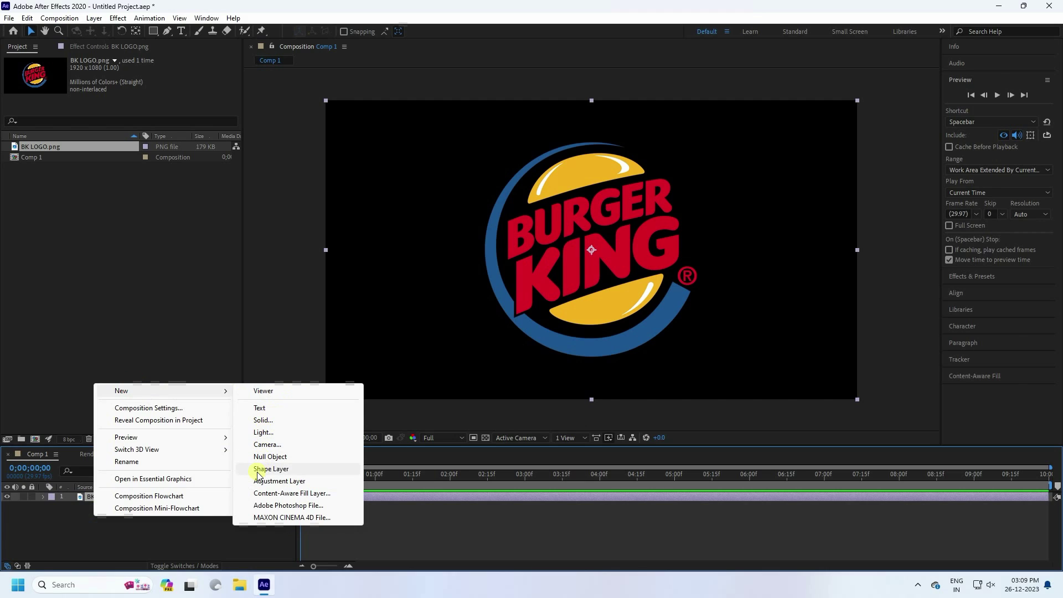
click(289, 470)
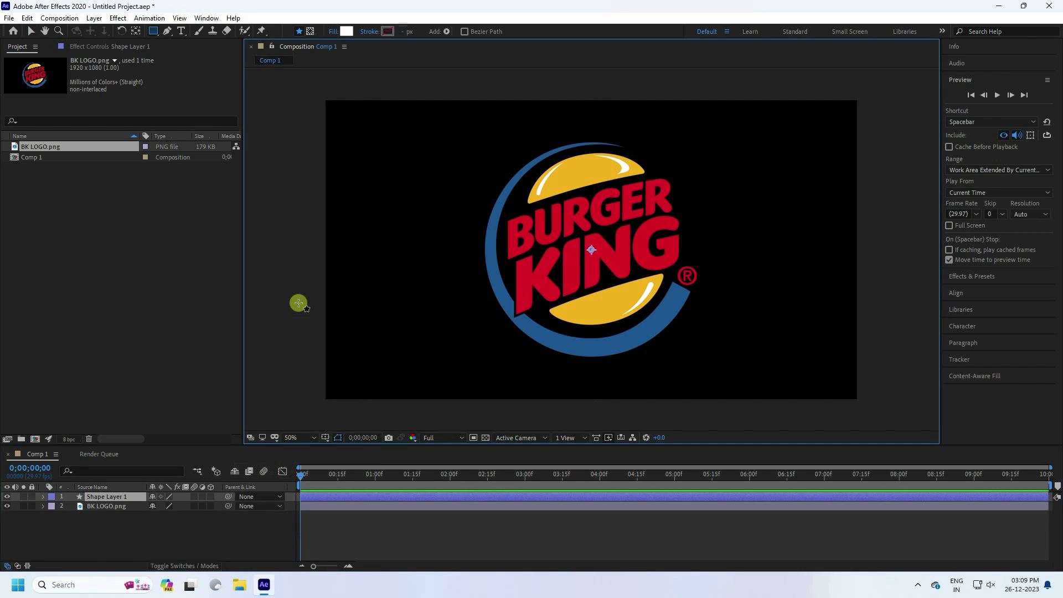
click(150, 30)
mouse_move(150, 30)
mouse_down()
mouse_move(175, 53)
mouse_move(208, 55)
mouse_up()
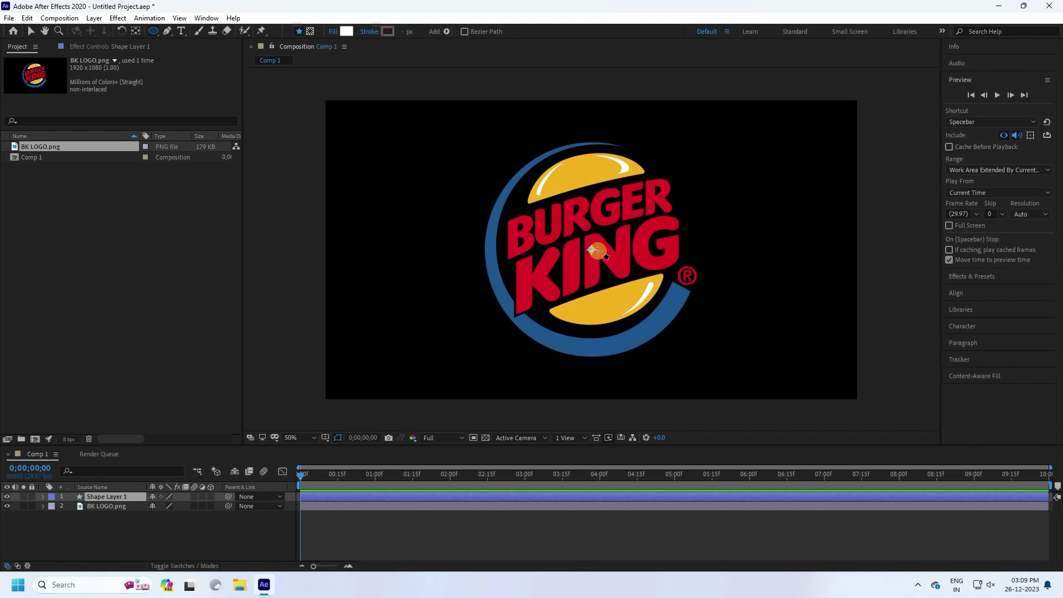
drag(592, 249, 716, 325)
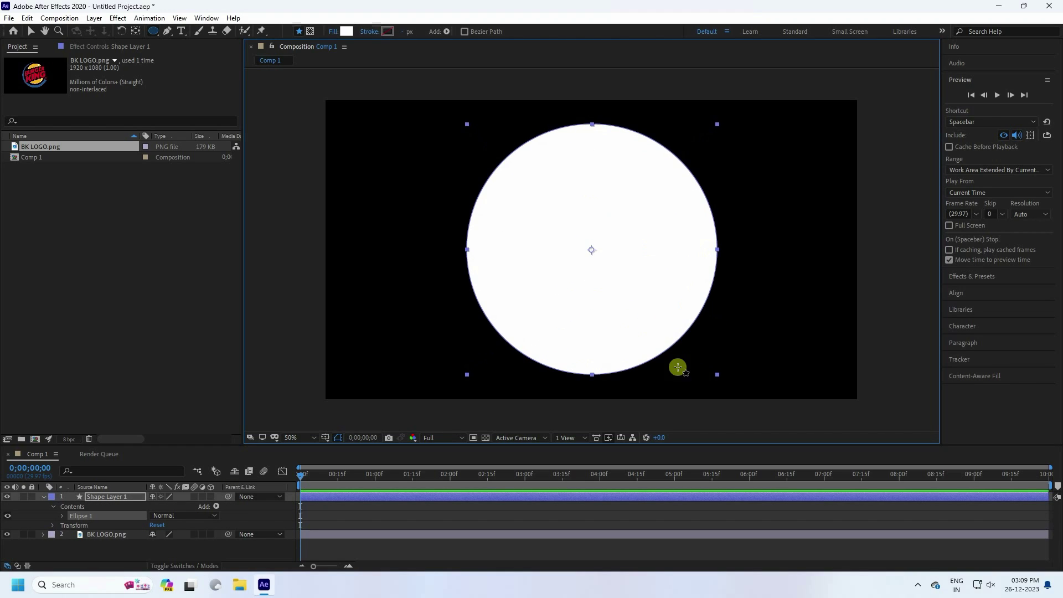
click(30, 31)
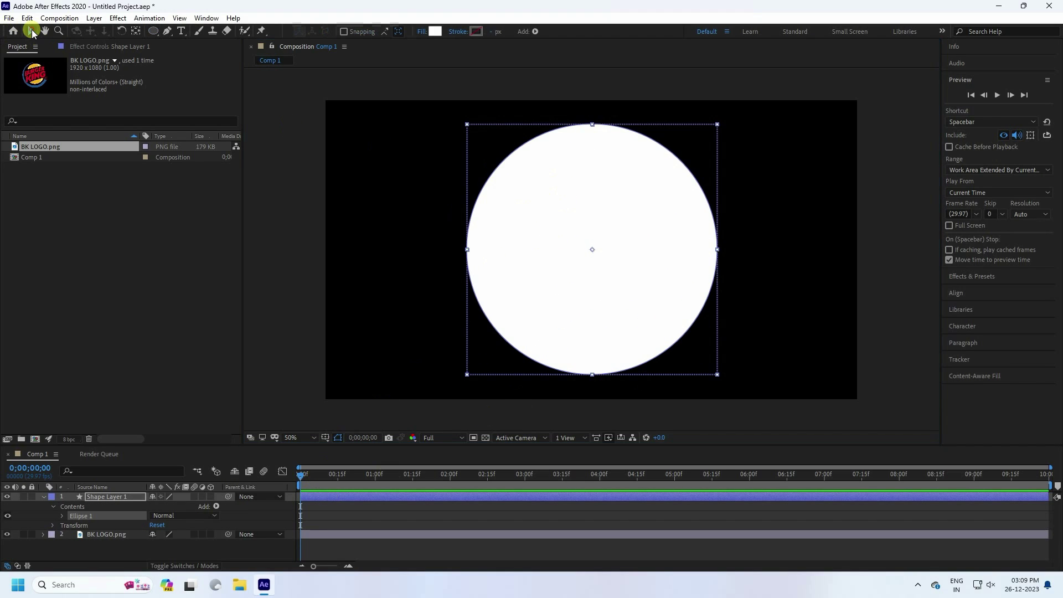
Search 'tur' in Effects & Presets and apply Turbulent Displace to Shape Layer 1.
click(971, 276)
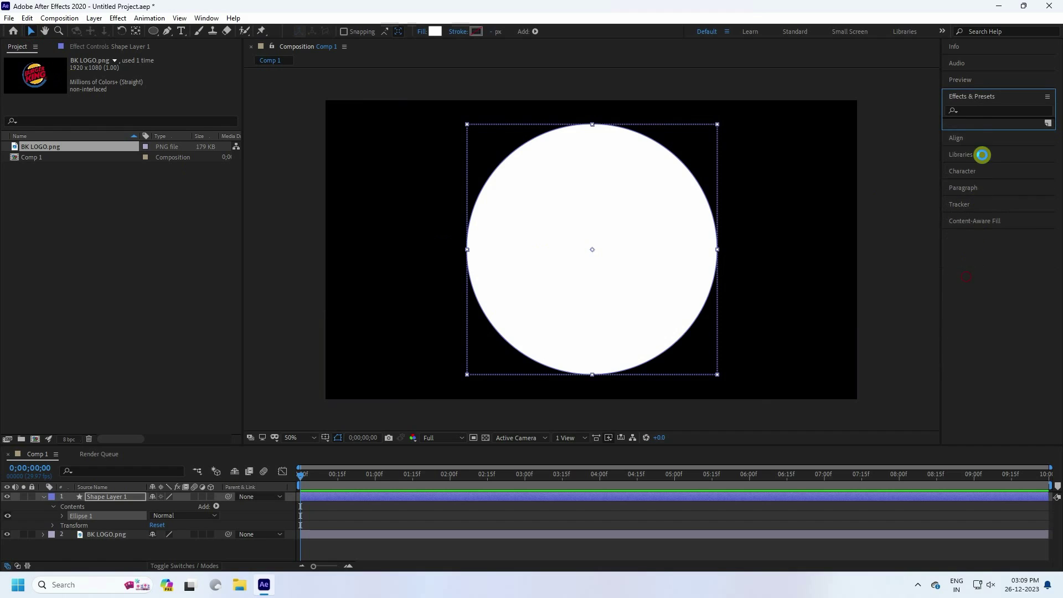
click(973, 112)
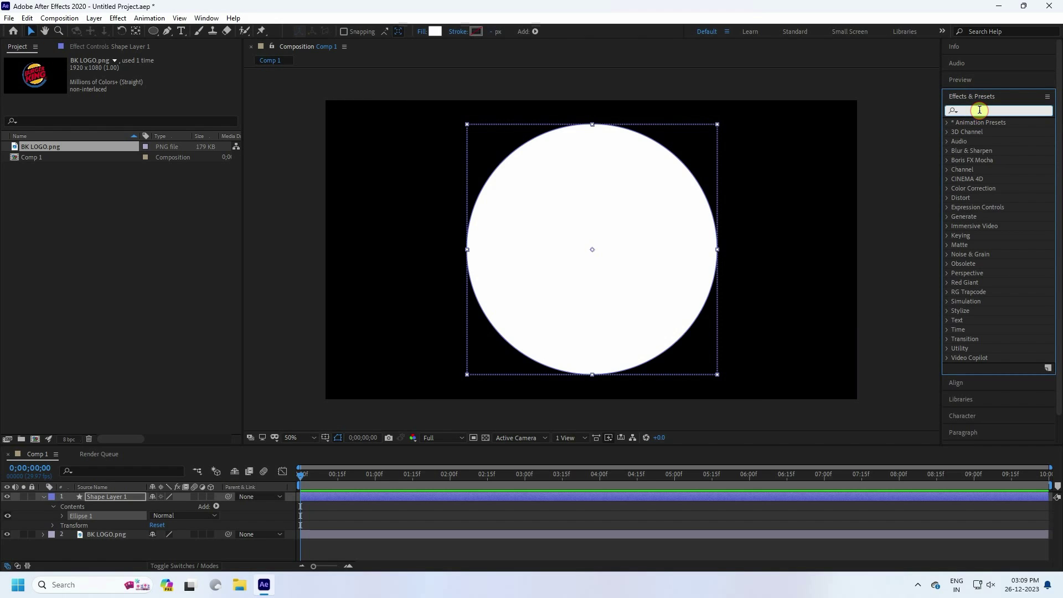
text(tur)
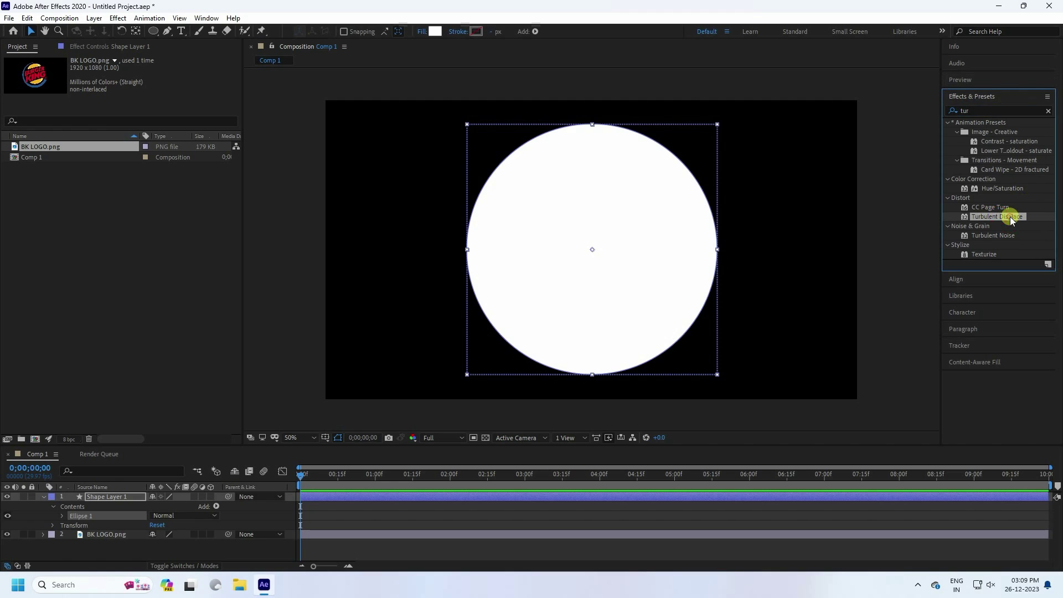
drag(1011, 220, 129, 497)
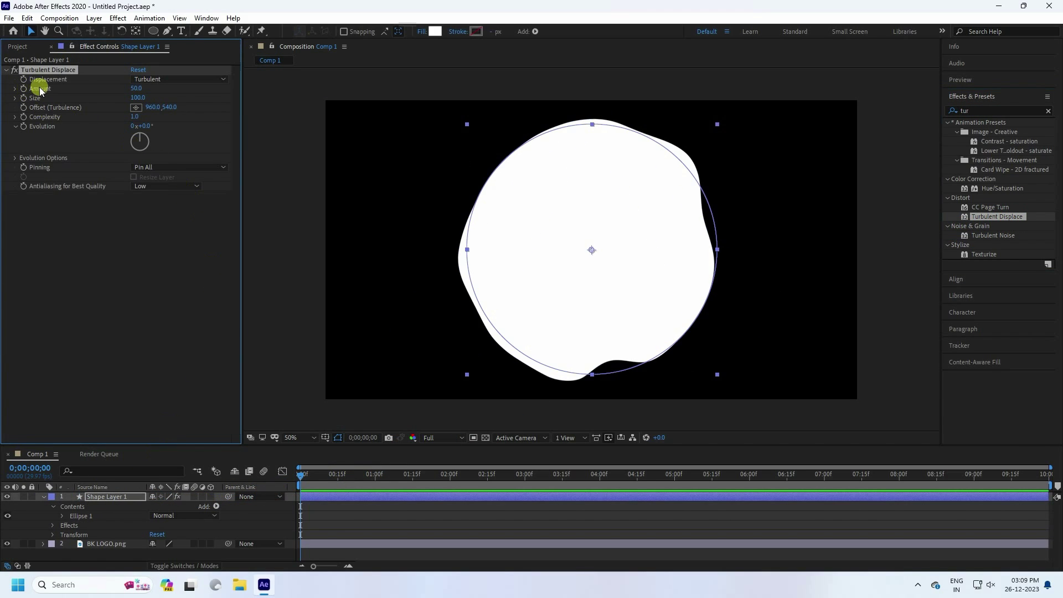
Set Turbulent Displace Amount to 80 and Complexity to 10.
click(139, 88)
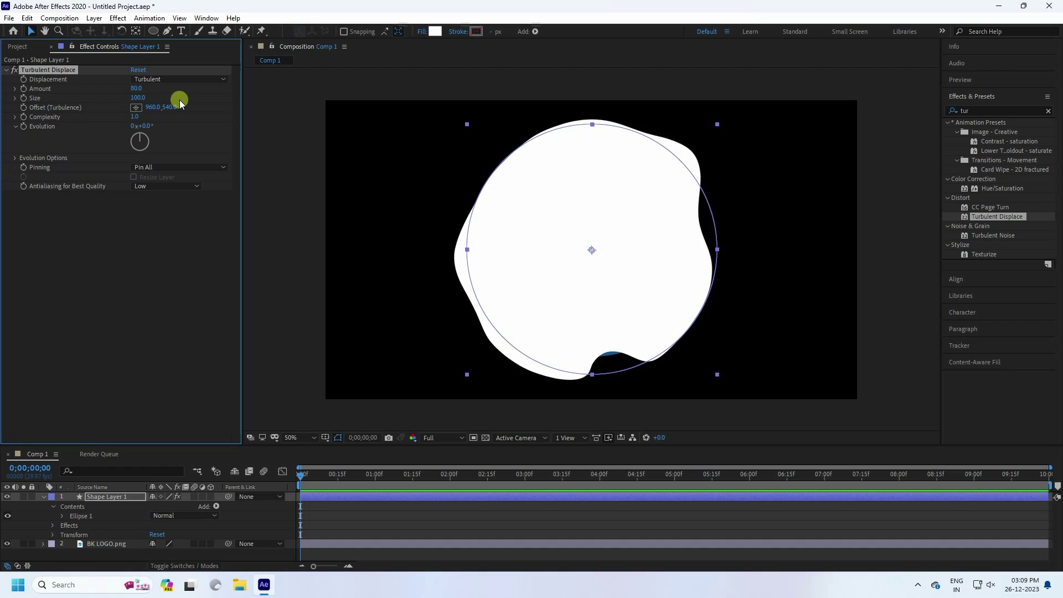
click(142, 115)
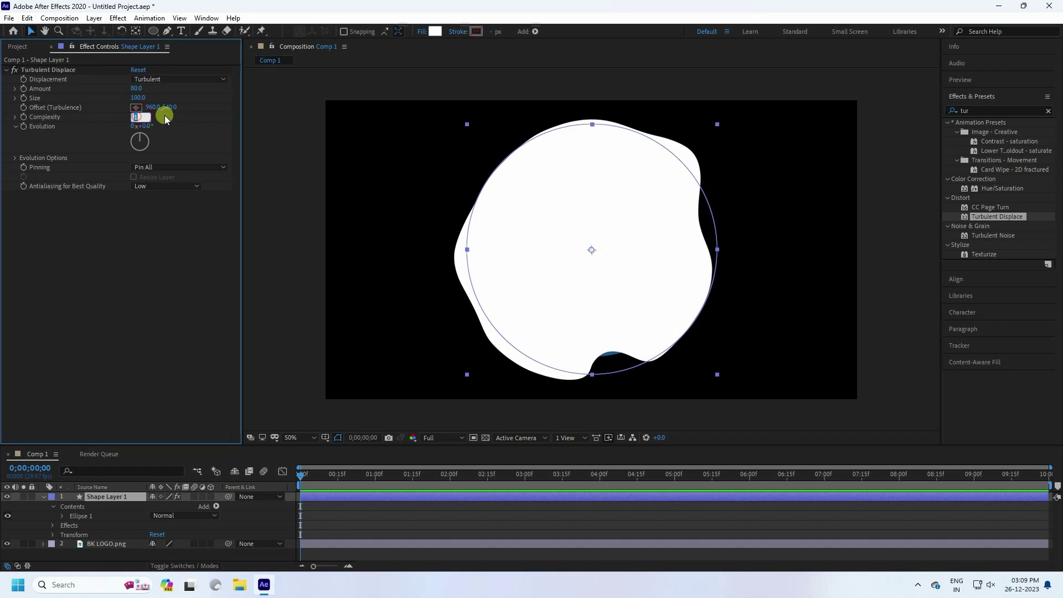
text(10)
key(Return)
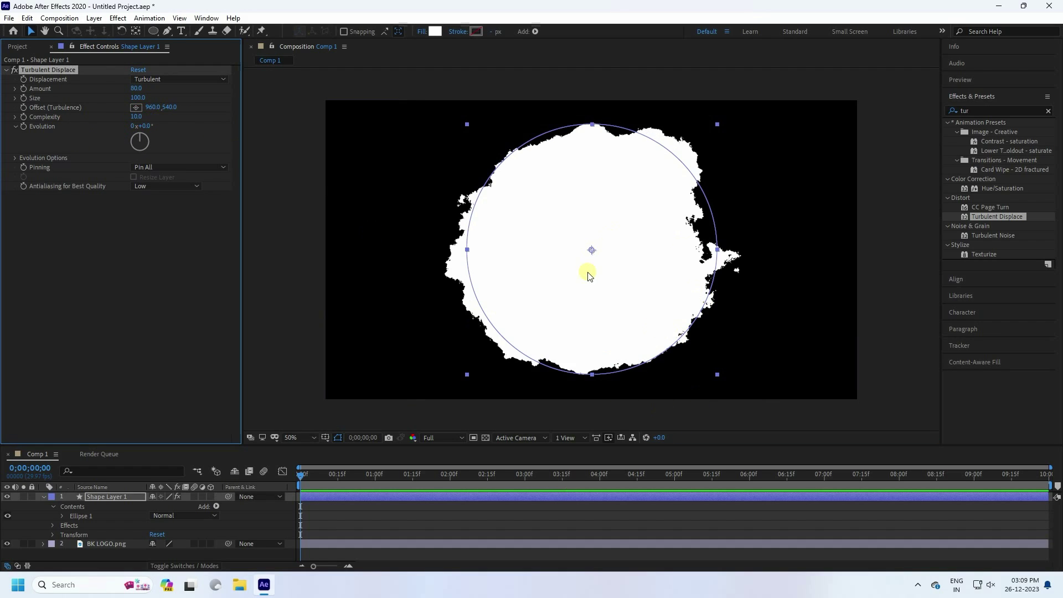
click(40, 496)
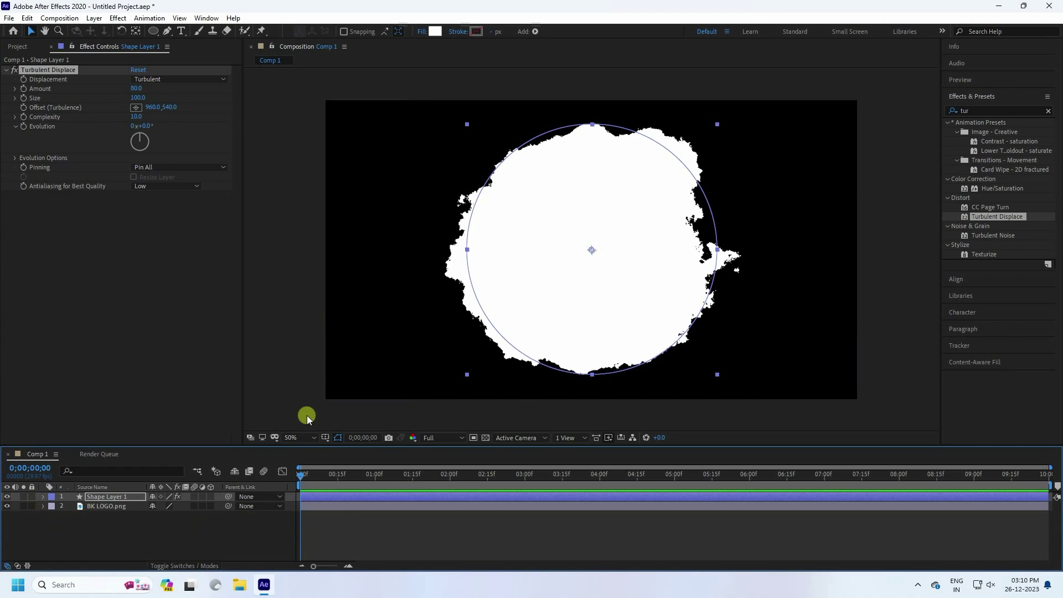
Keyframe Shape Layer 1's Scale from 0% at 0 s to 100% at 5 s.
click(98, 498)
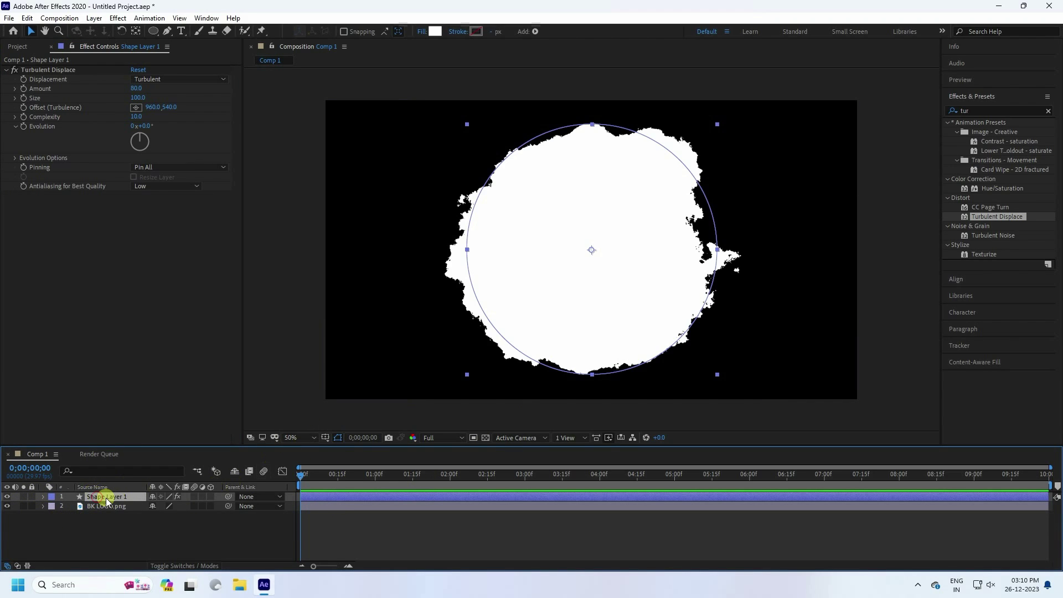
key(s)
click(71, 506)
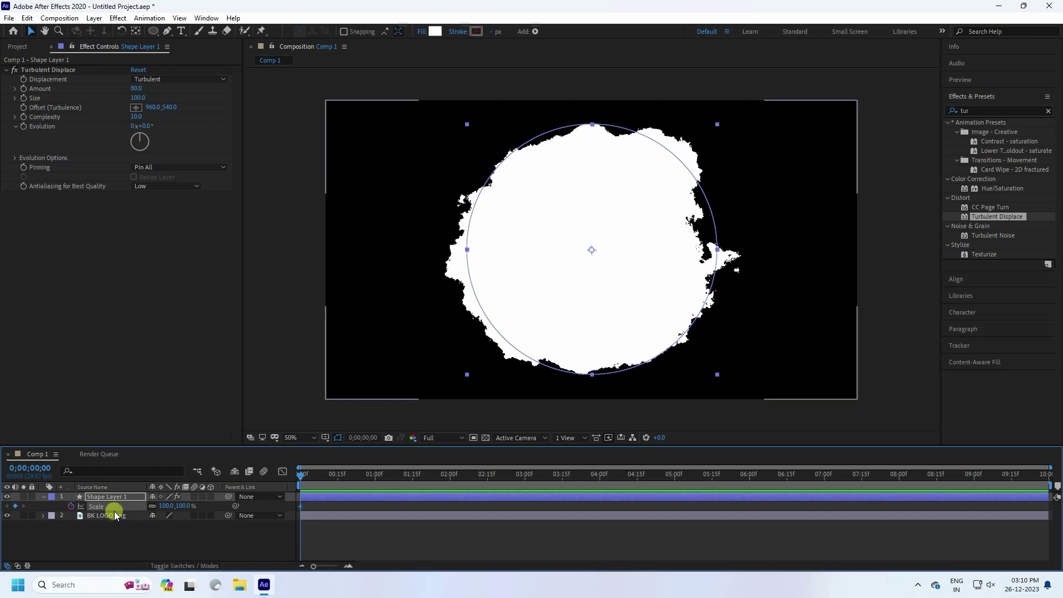
drag(168, 506, 168, 505)
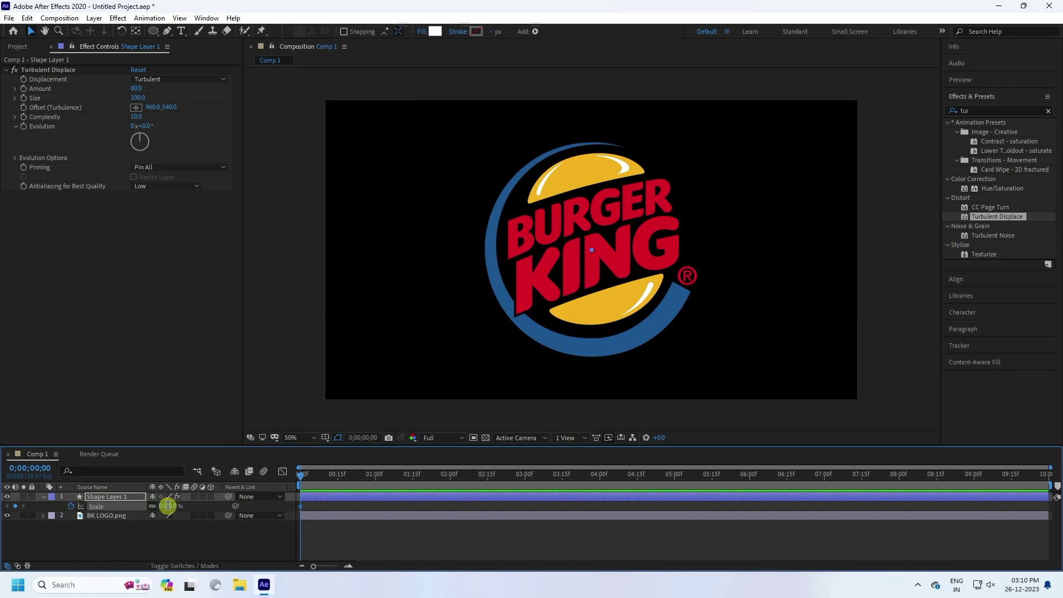
click(669, 474)
click(113, 509)
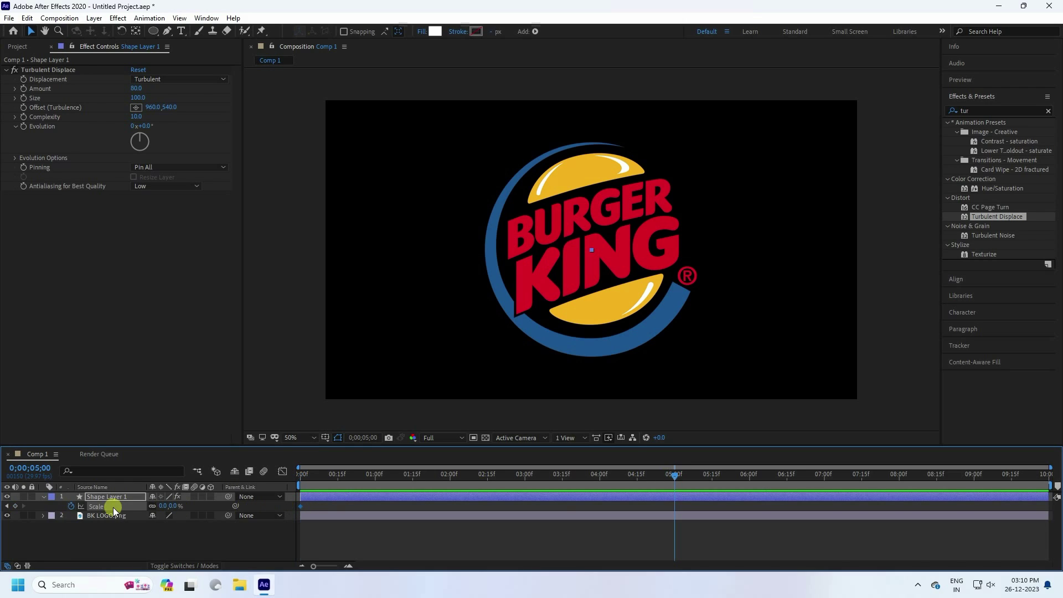
click(163, 506)
text(100)
key(Return)
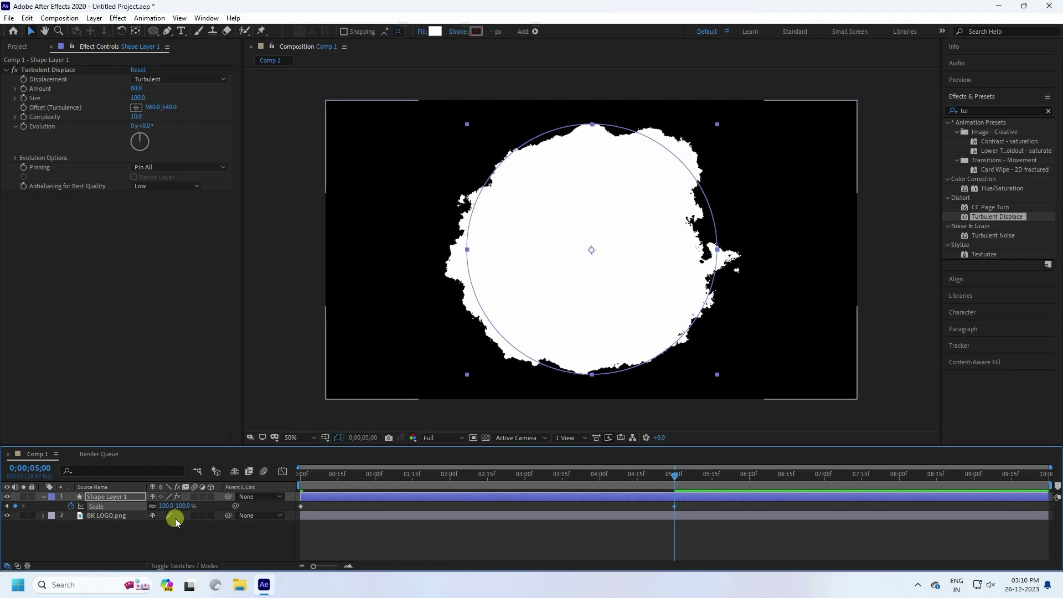
Preview the growing shape from the start of the composition.
drag(332, 474, 220, 479)
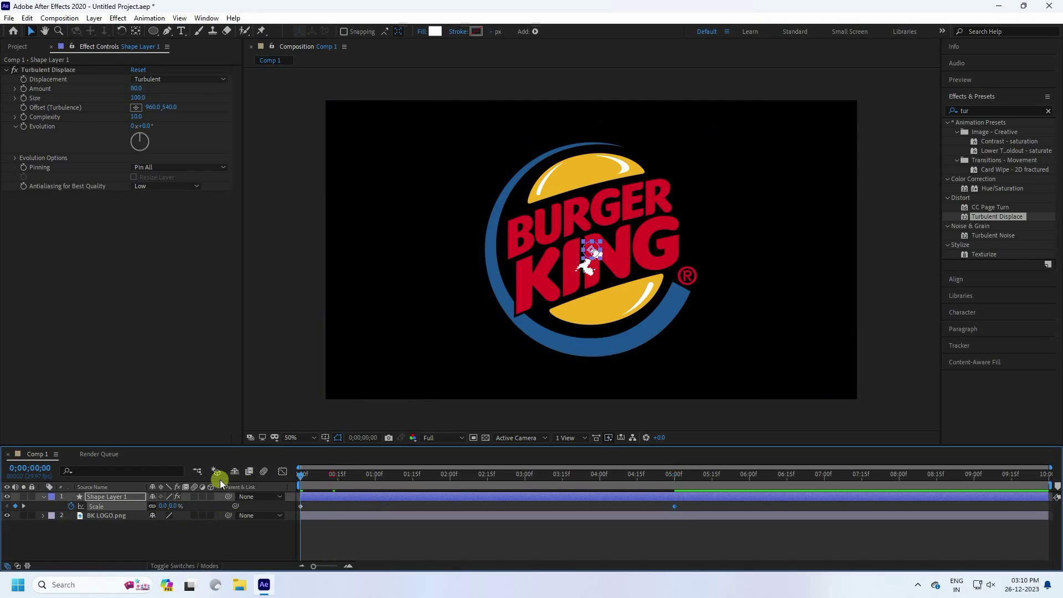
click(961, 79)
click(999, 95)
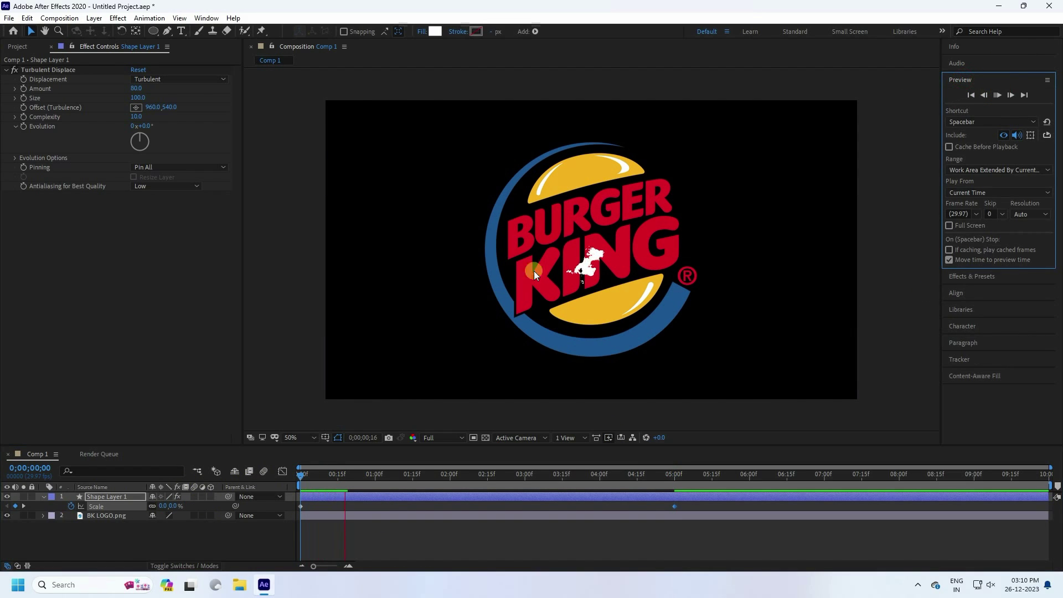
click(998, 95)
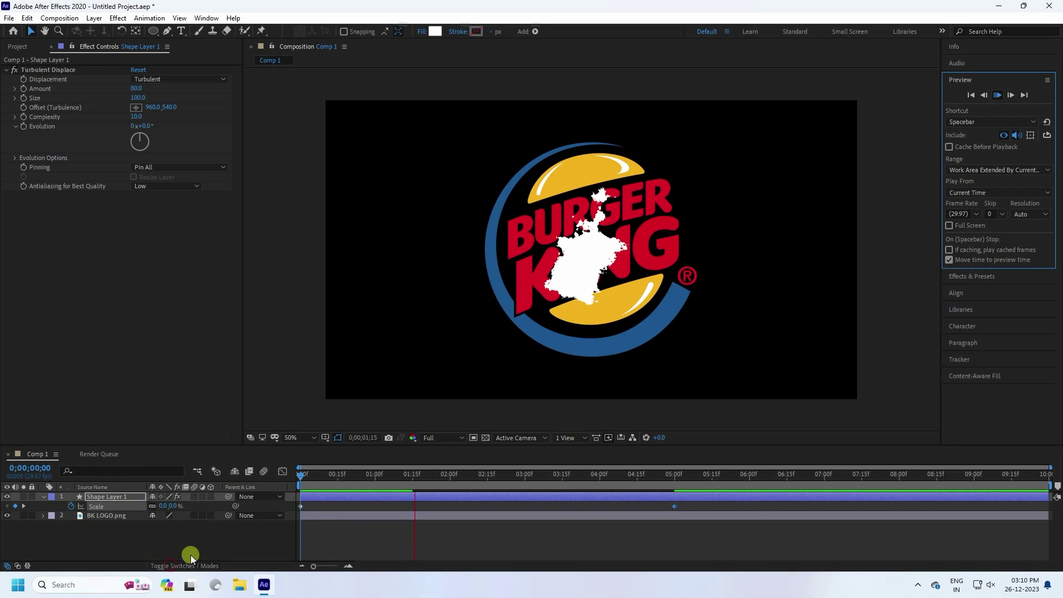
click(184, 568)
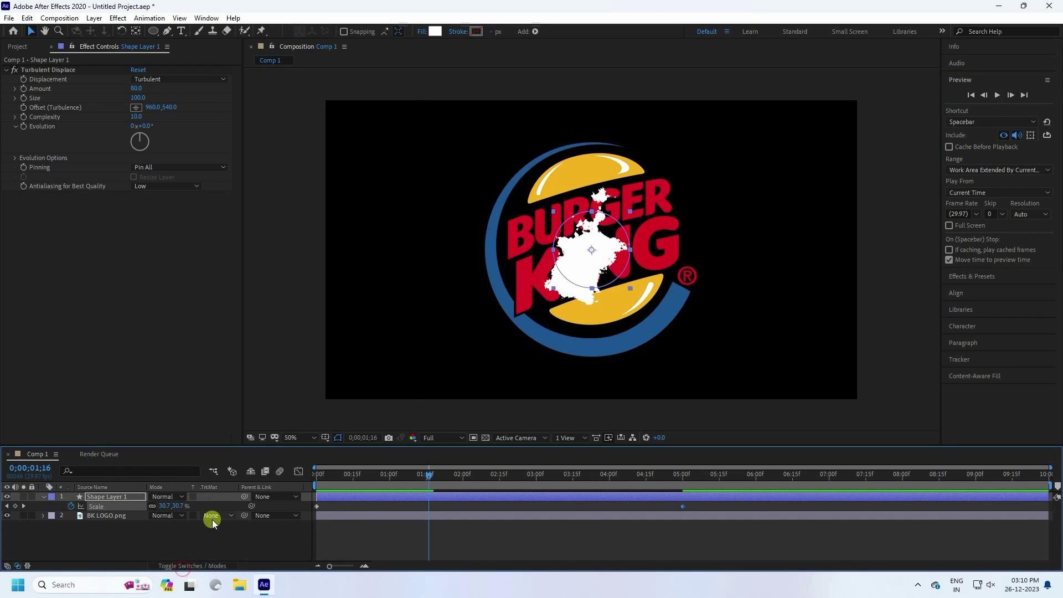
Set BK LOGO.png's track matte to Alpha from Shape Layer 1.
click(211, 518)
click(239, 467)
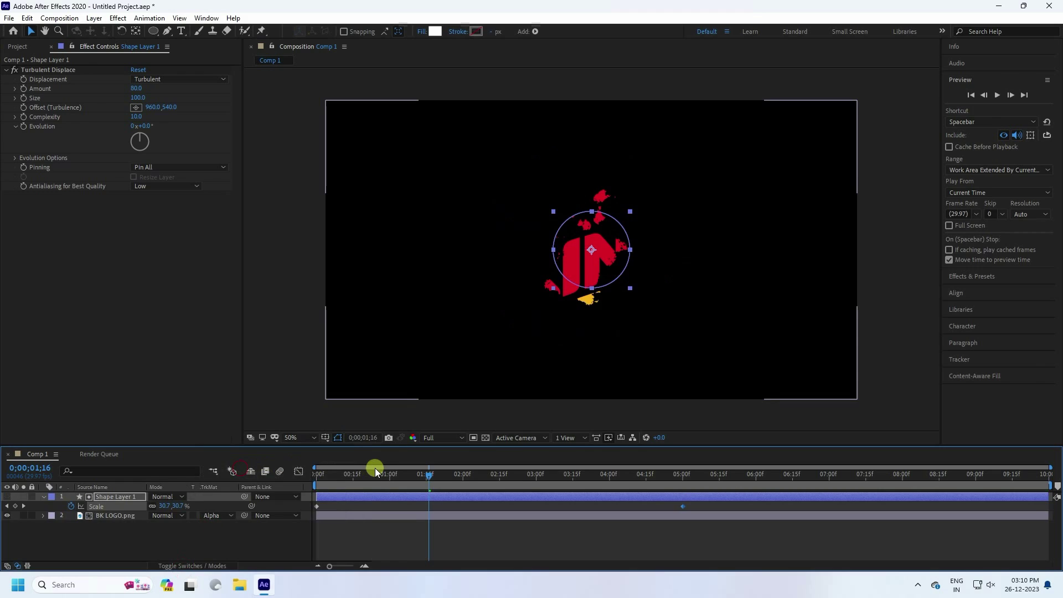
drag(434, 477, 254, 494)
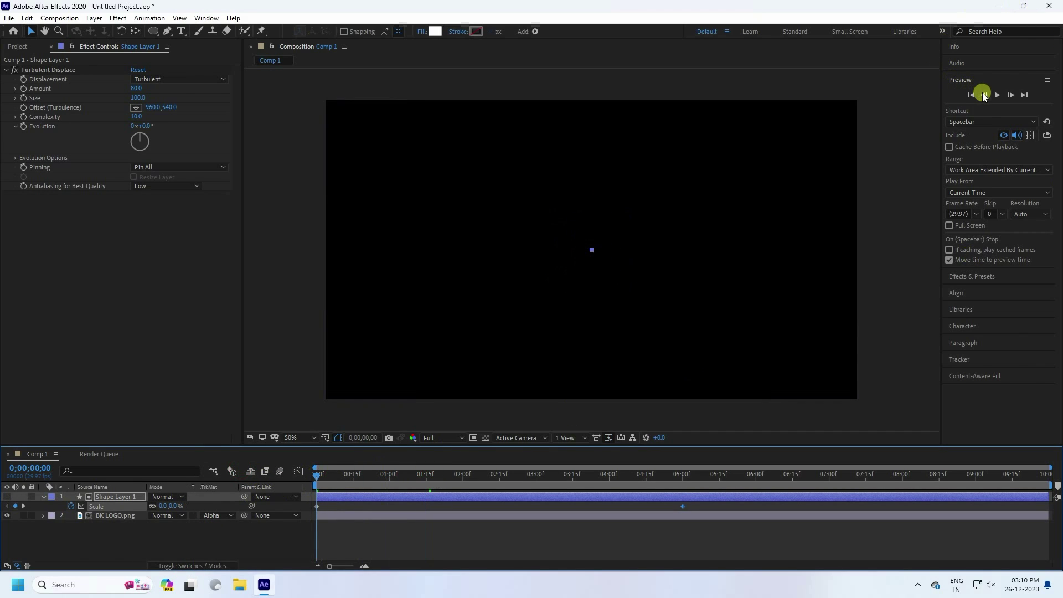
Play the logo reveal, stop at the full logo, and select both layers.
click(997, 95)
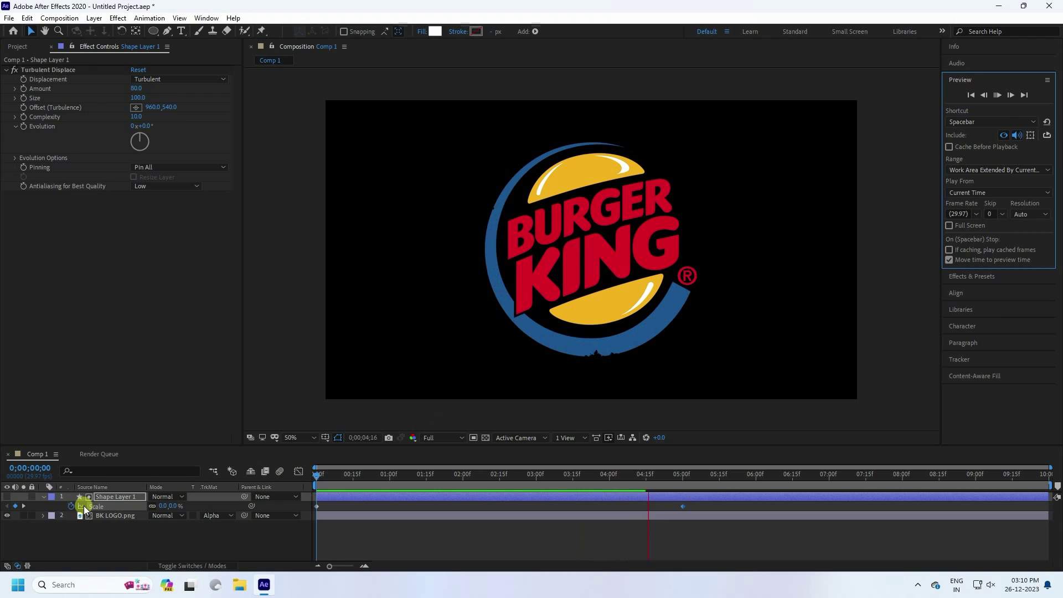
click(43, 495)
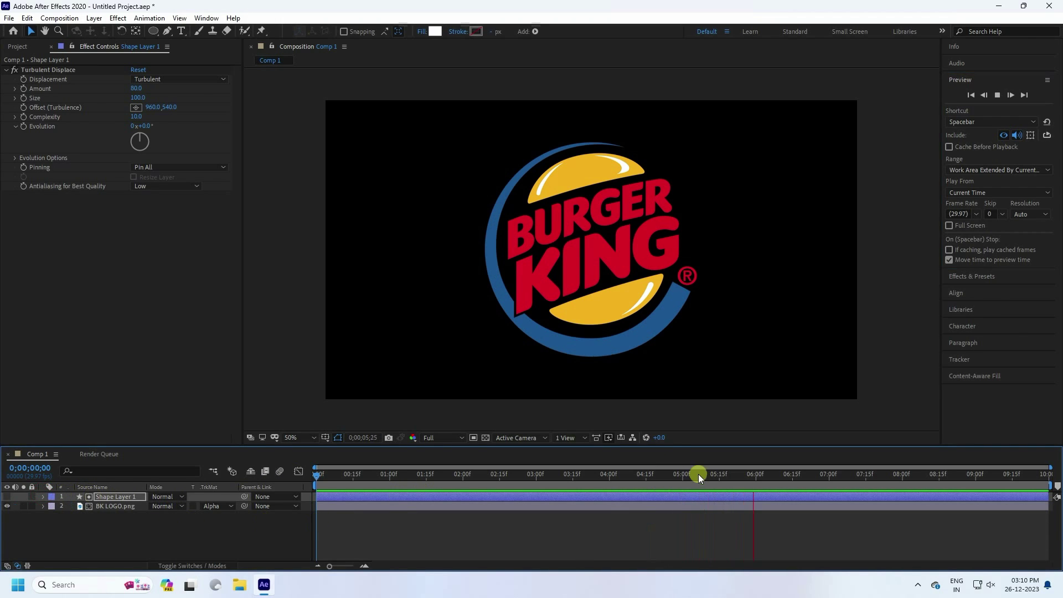
click(665, 473)
drag(105, 526, 178, 444)
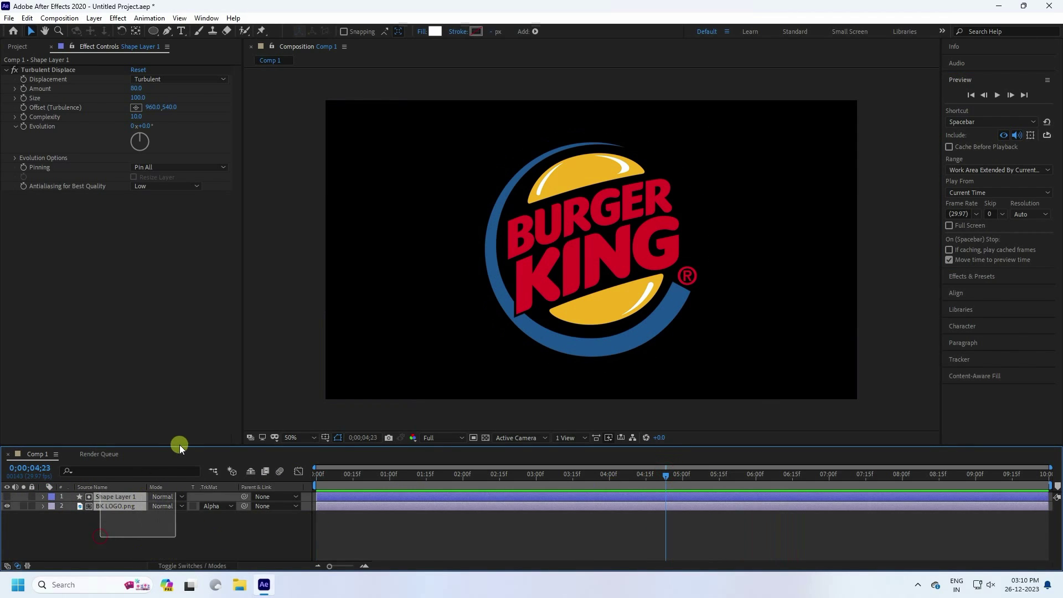
Pre-compose the shape and logo layers into LOGO COMP.
right_click(108, 506)
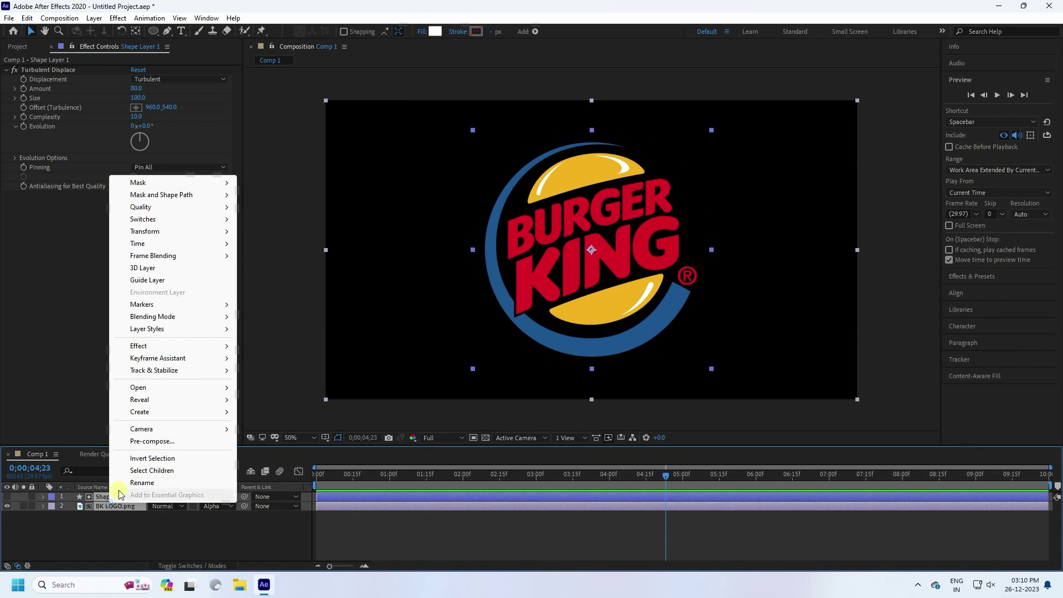
click(147, 439)
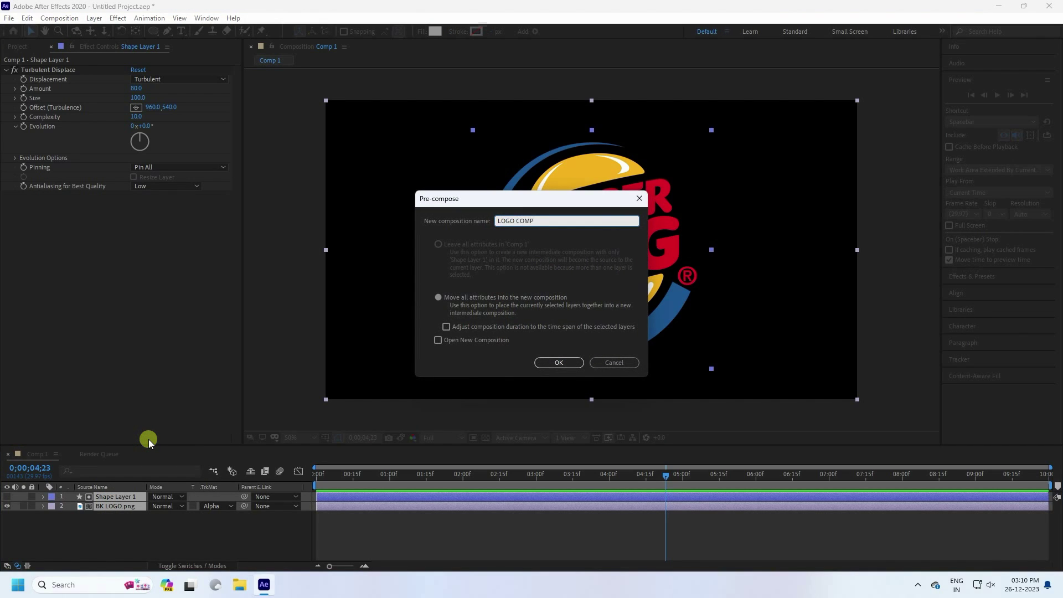
click(540, 364)
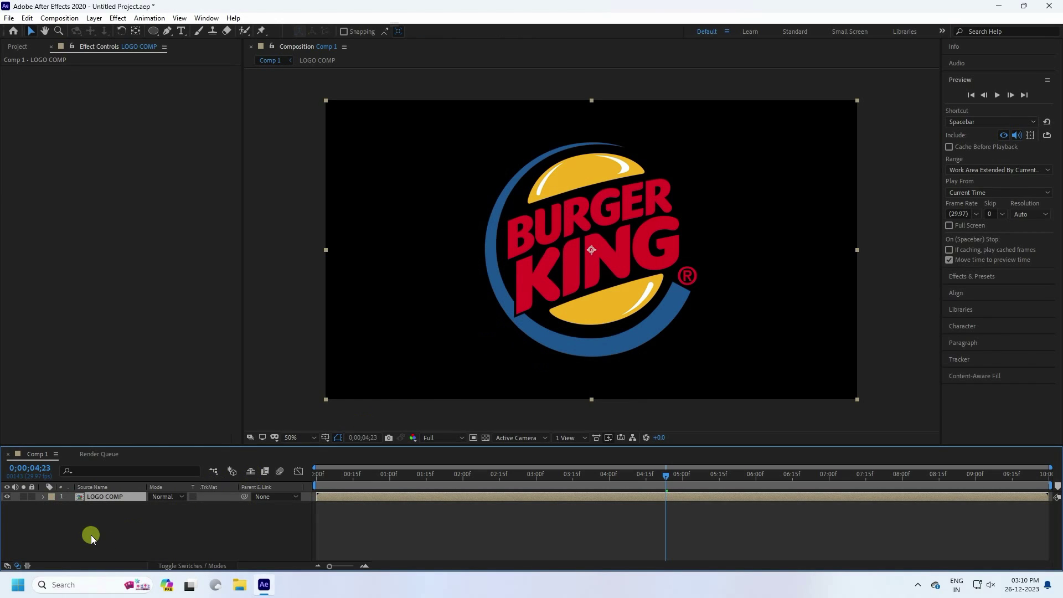
Create a new composition named LOGO ANIMATION.
click(17, 46)
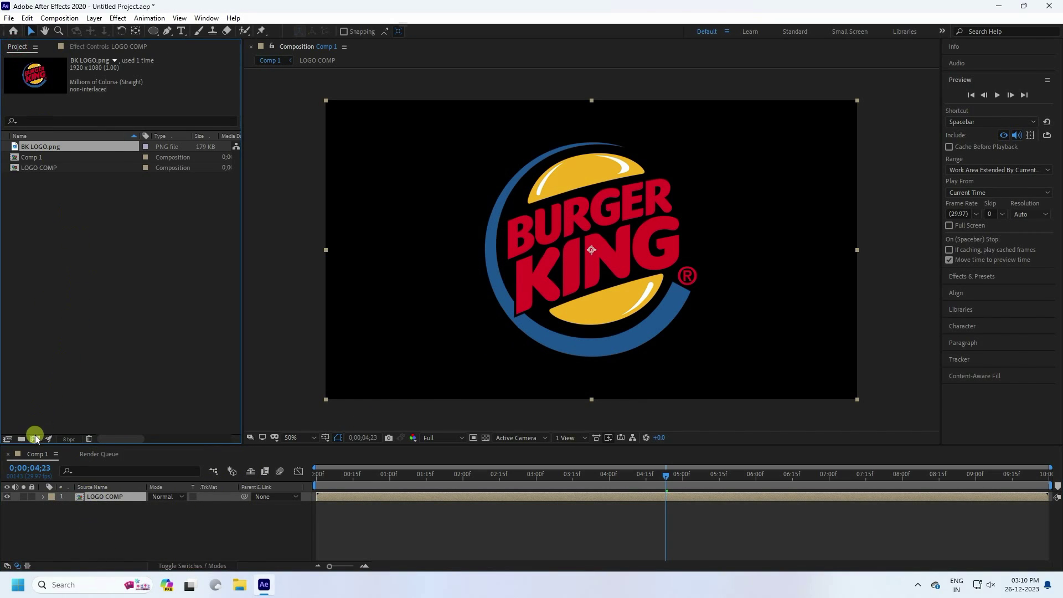
click(34, 439)
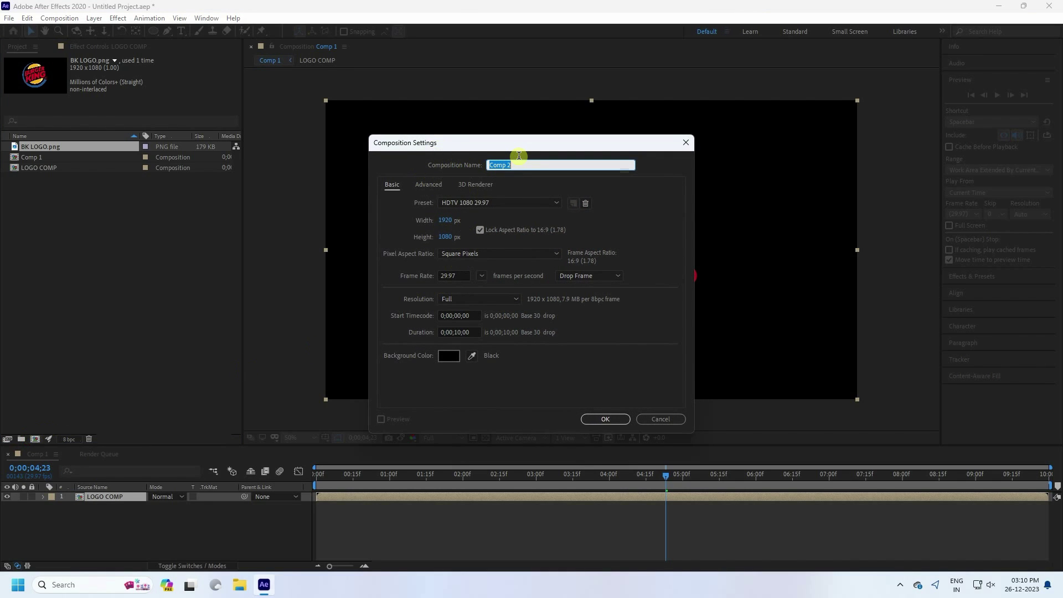
text(LOGO ANIMATION)
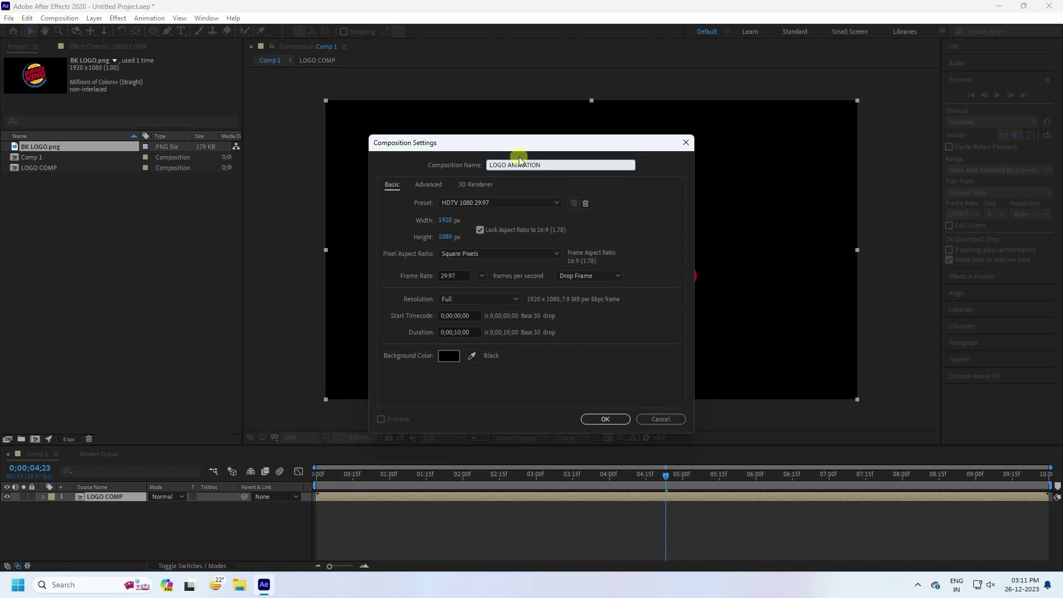
click(604, 419)
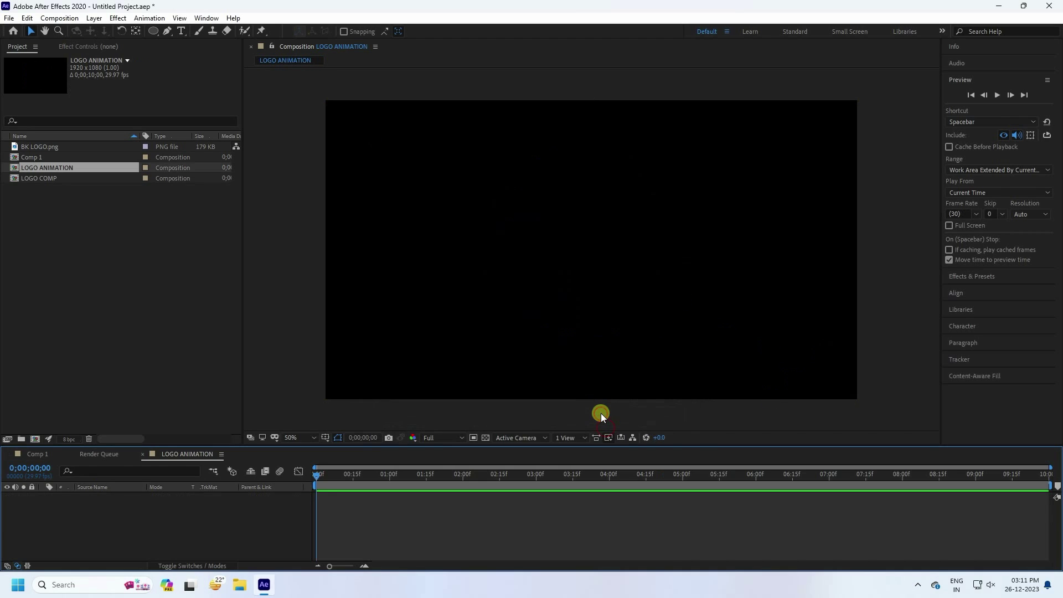
Add LOGO COMP to the LOGO ANIMATION timeline and scrub through the reveal.
click(72, 454)
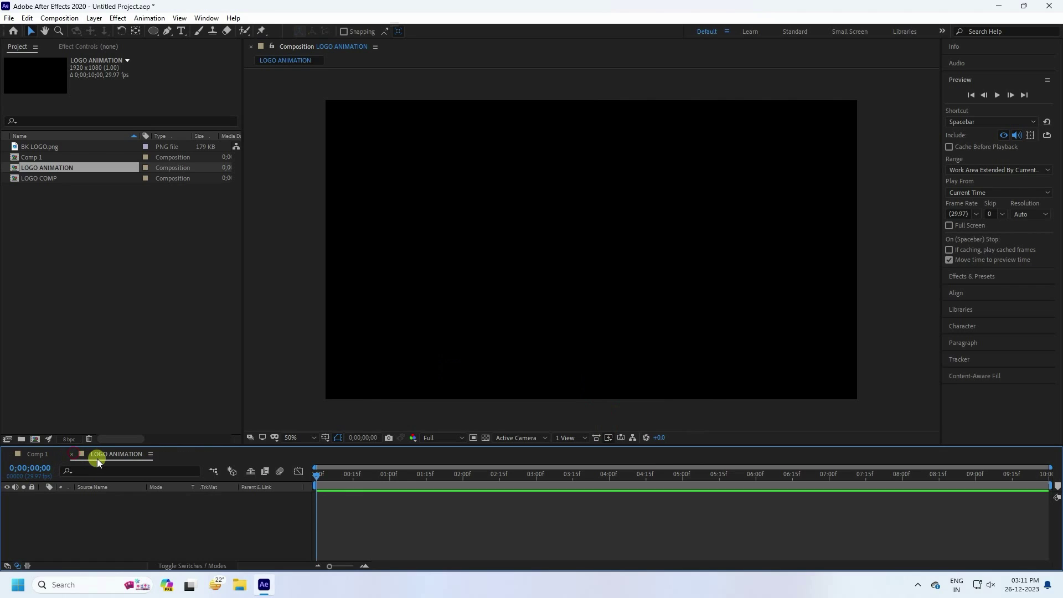
drag(104, 454, 32, 466)
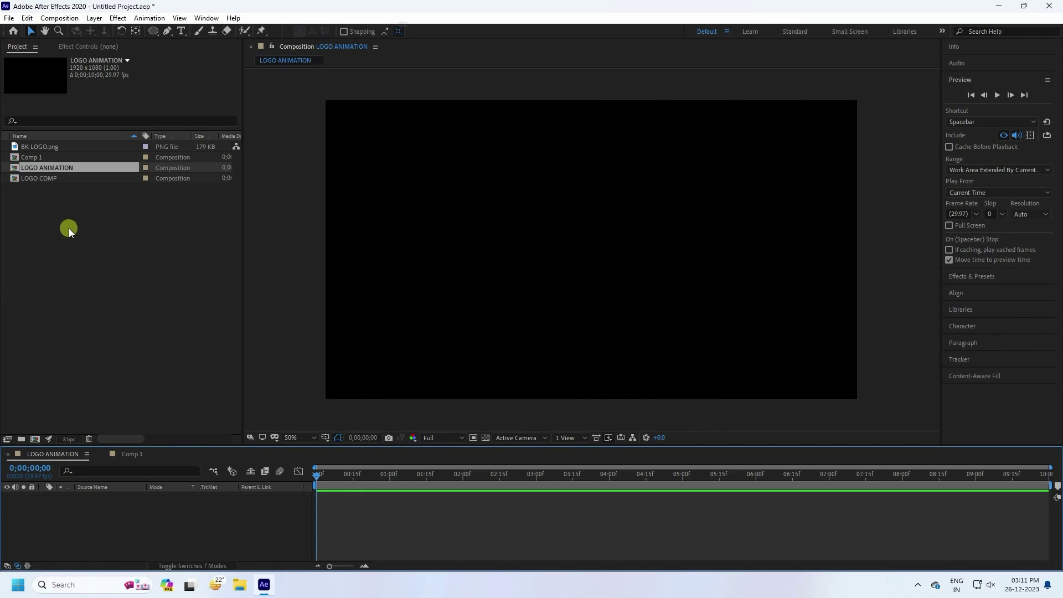
click(38, 178)
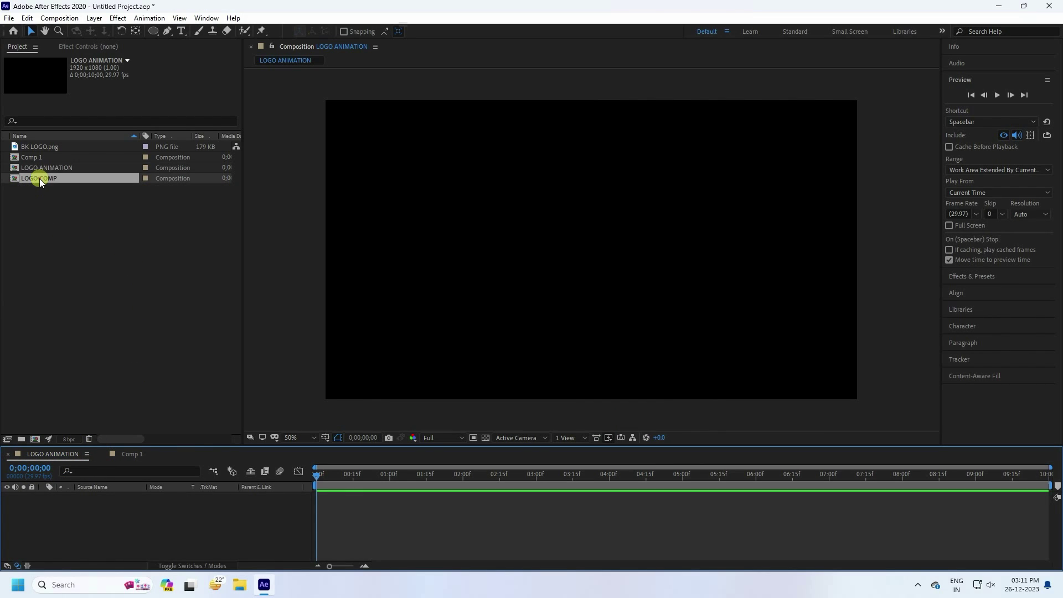
drag(39, 178, 108, 510)
drag(413, 474, 646, 491)
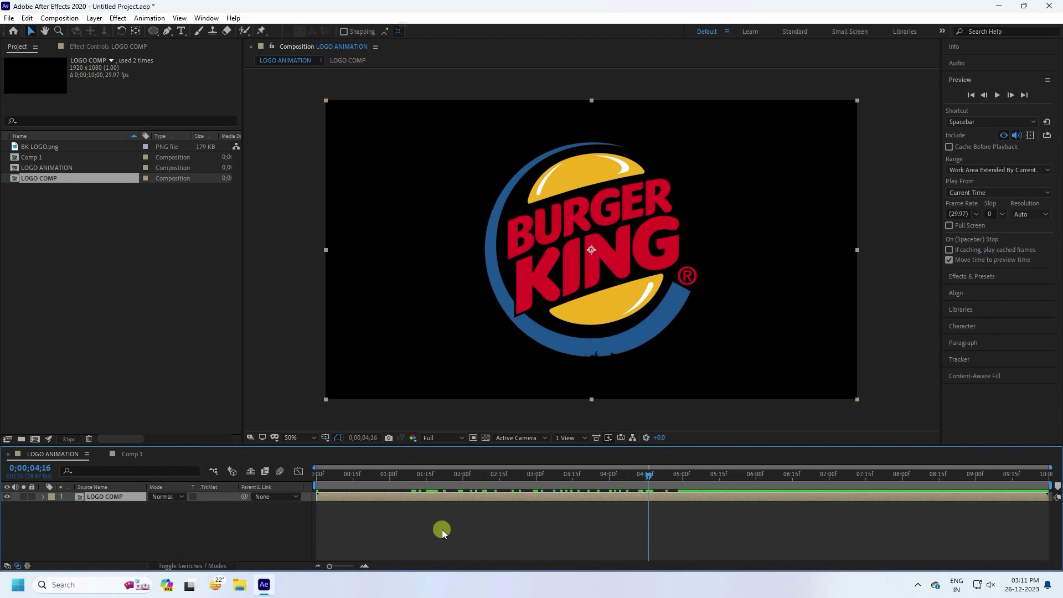
right_click(116, 530)
Create a light grey E5E5E5 solid layer.
mouse_move(159, 406)
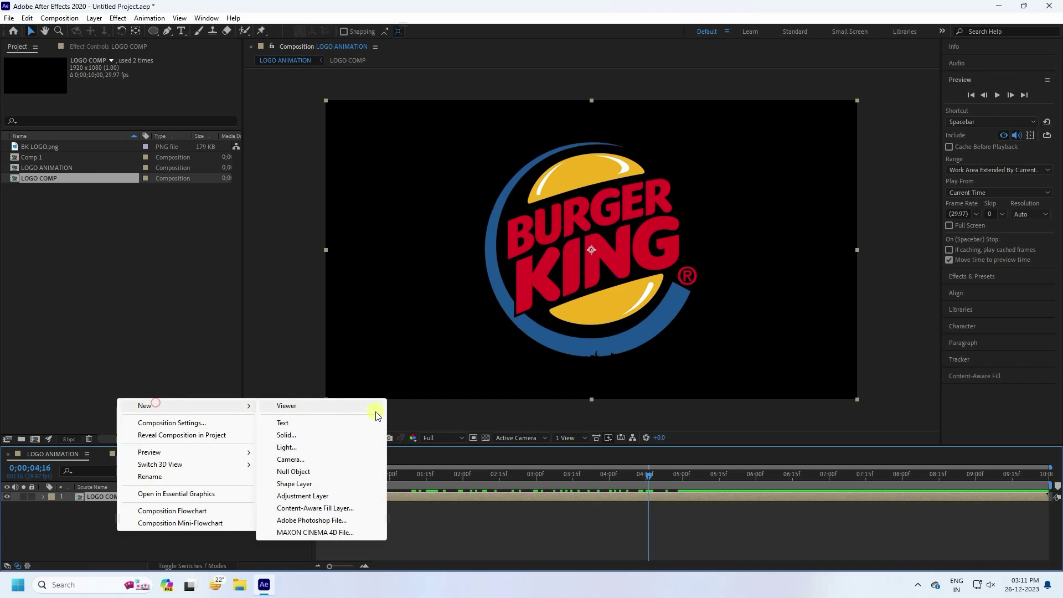
click(297, 434)
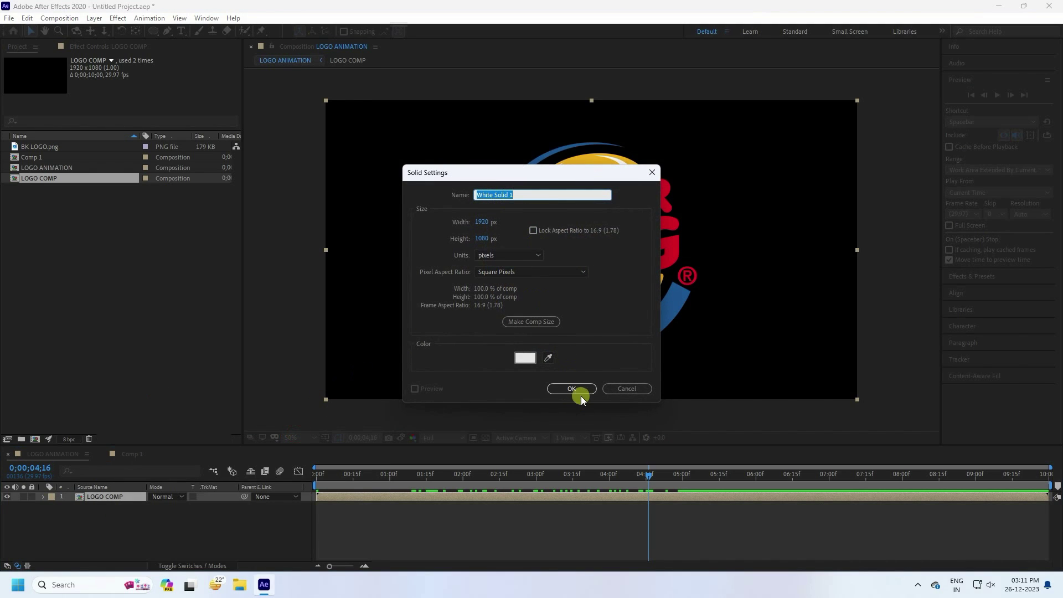
click(525, 358)
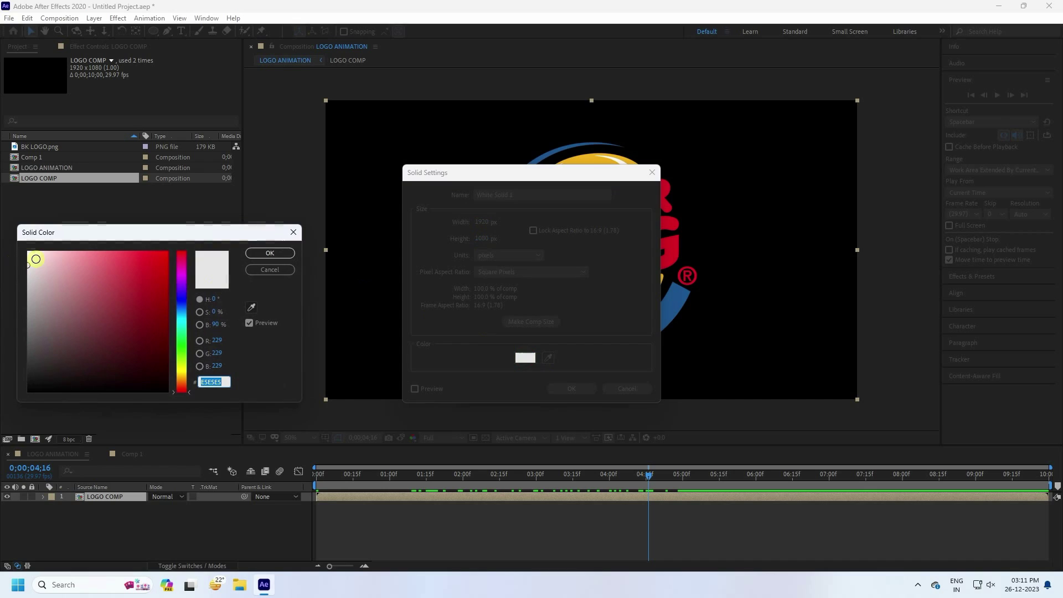
click(270, 254)
click(570, 387)
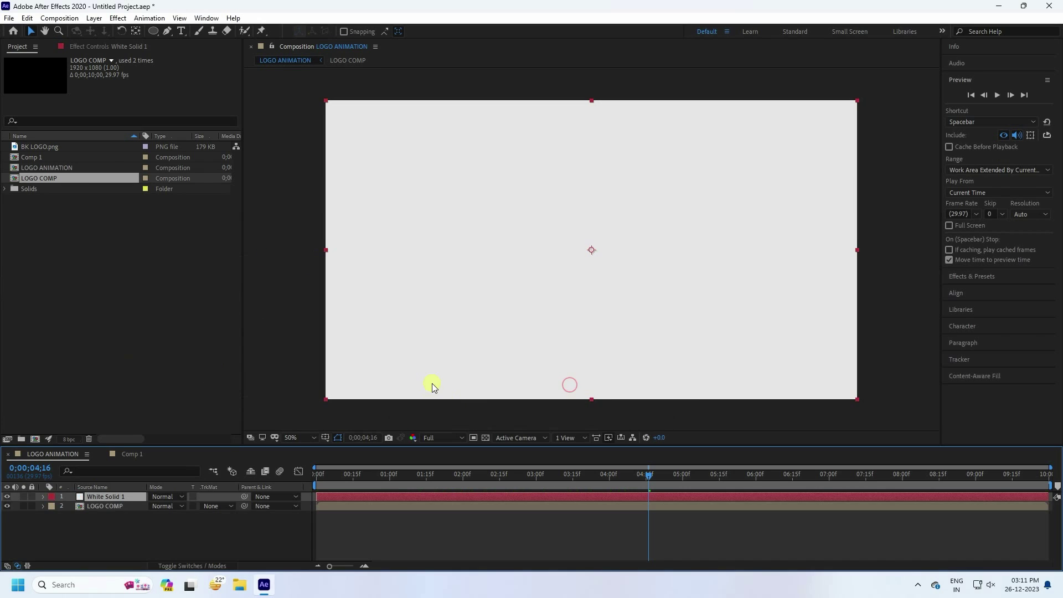
Move the solid beneath LOGO COMP and rename it BG.
mouse_move(104, 496)
mouse_down()
mouse_move(101, 522)
mouse_move(108, 510)
mouse_up()
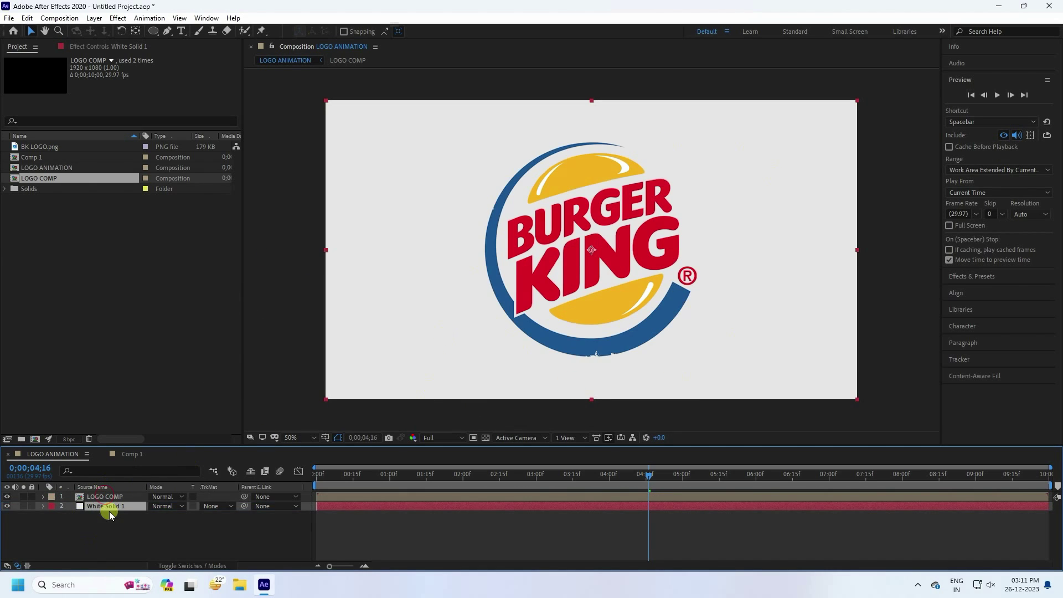
right_click(104, 505)
click(139, 483)
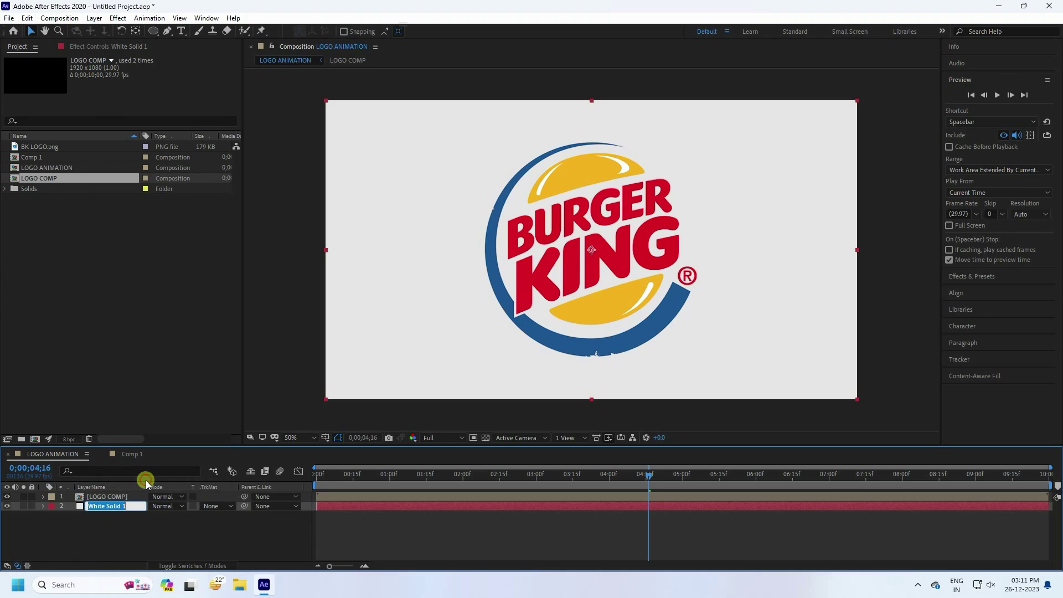
text(BG)
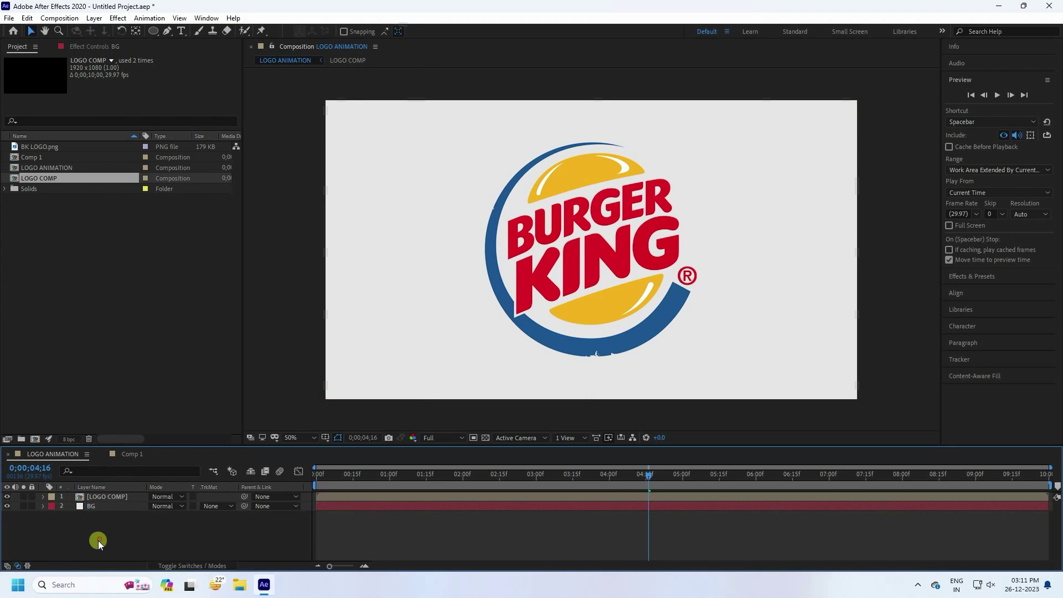
click(108, 496)
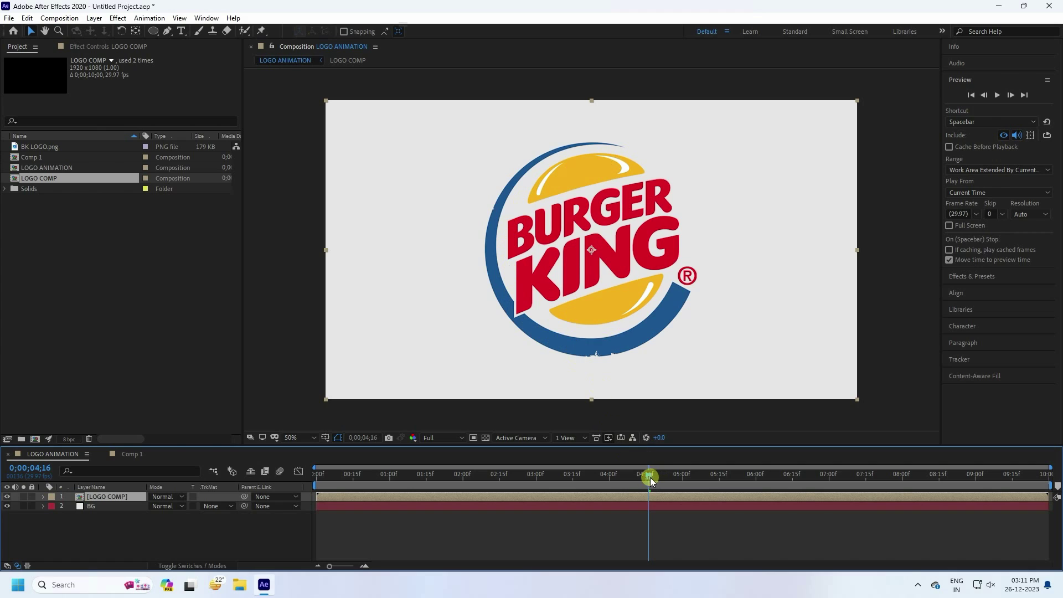
At the 5-second mark, scale the LOGO COMP layer down to 80%.
drag(650, 478, 685, 481)
drag(83, 493, 110, 500)
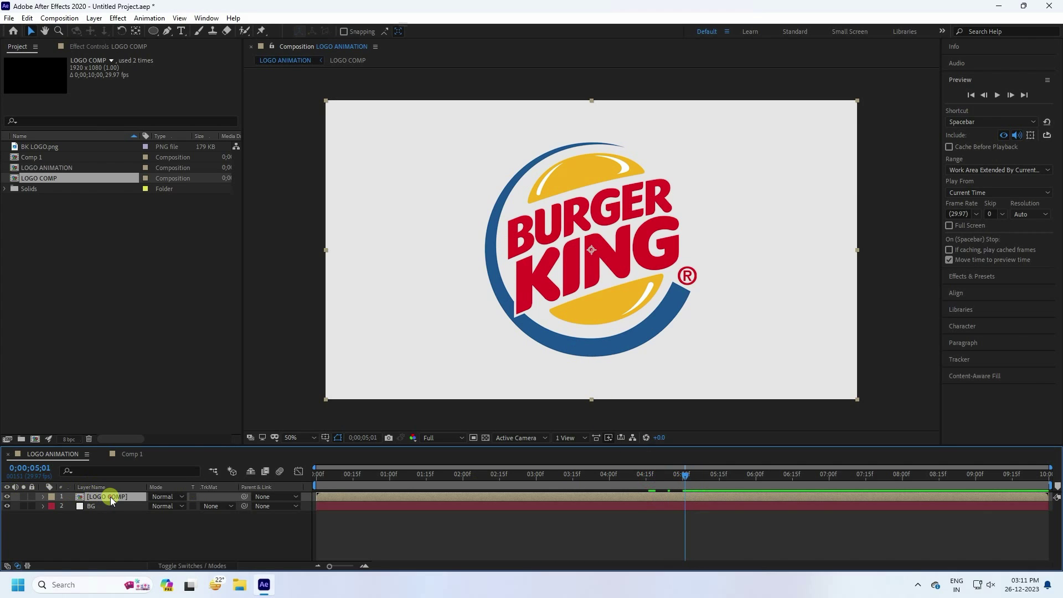
key(s)
drag(181, 506, 146, 505)
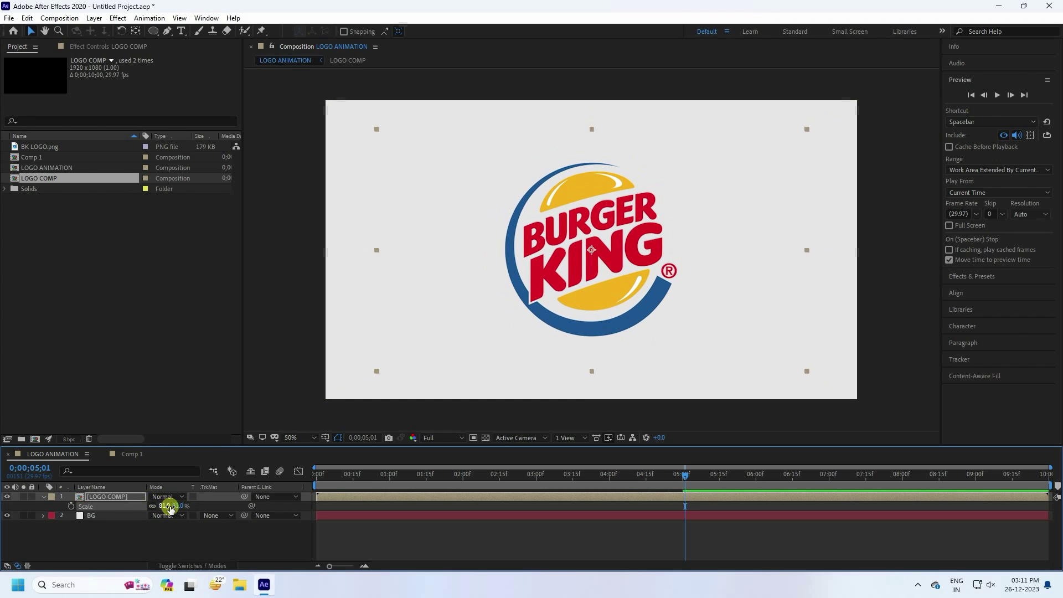
click(162, 505)
text(80)
key(Return)
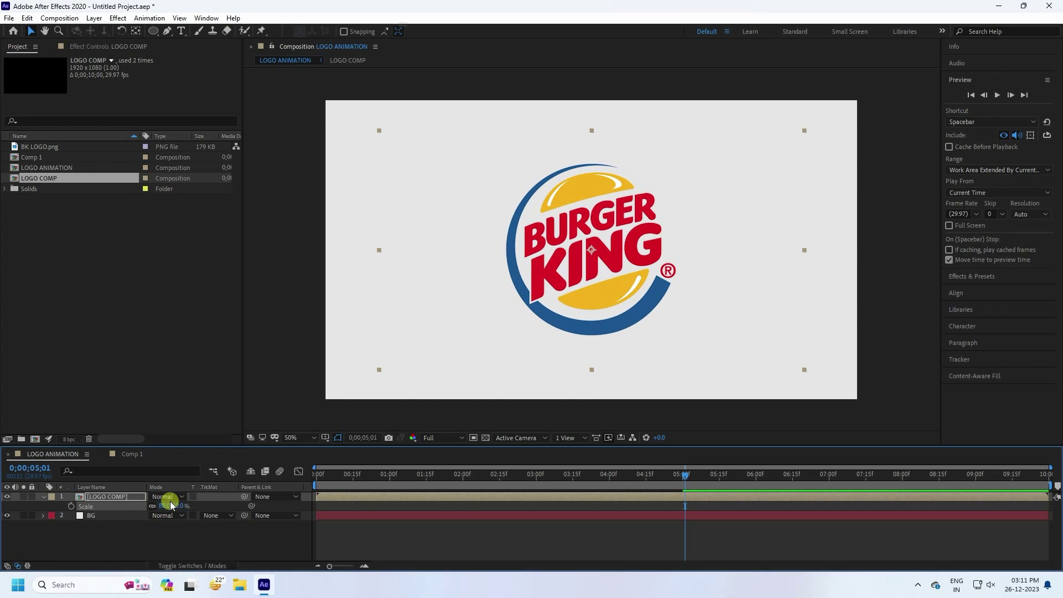
click(43, 497)
Duplicate LOGO COMP and rename the top copy Emitter.
click(98, 506)
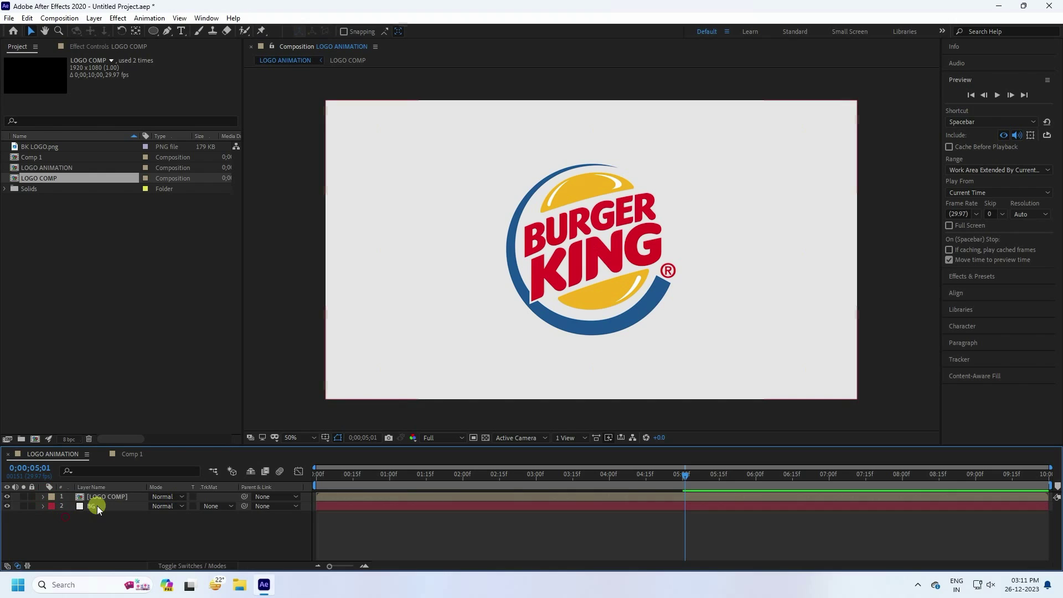
click(96, 497)
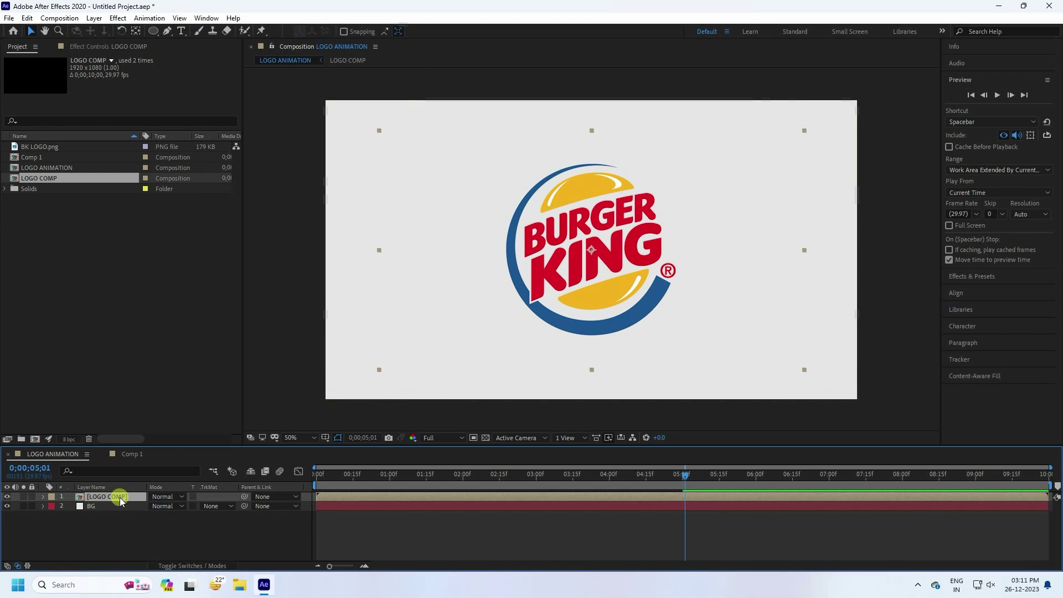
key(ctrl+d)
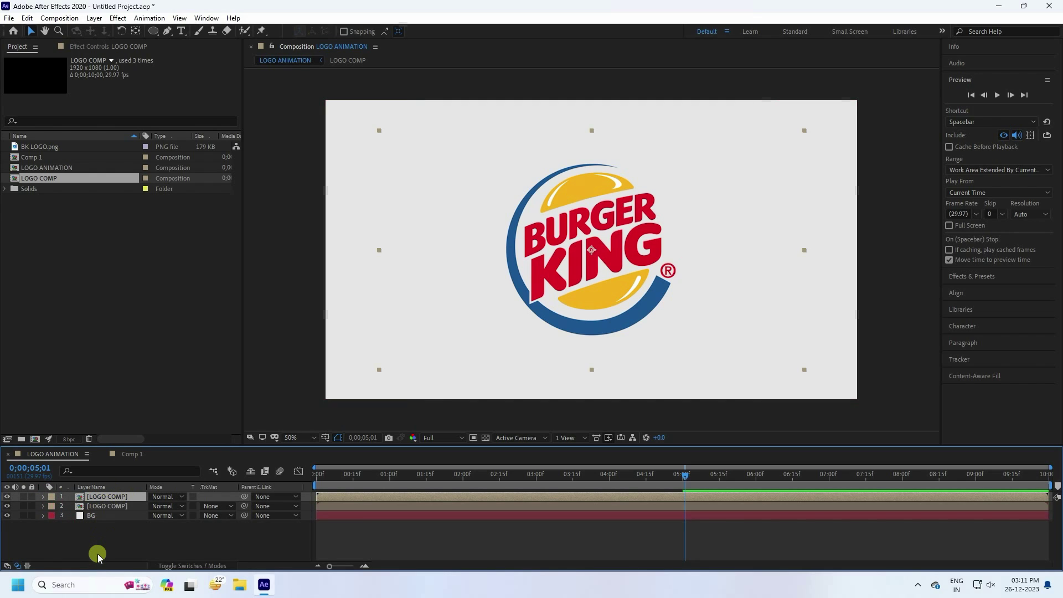
right_click(110, 497)
click(138, 479)
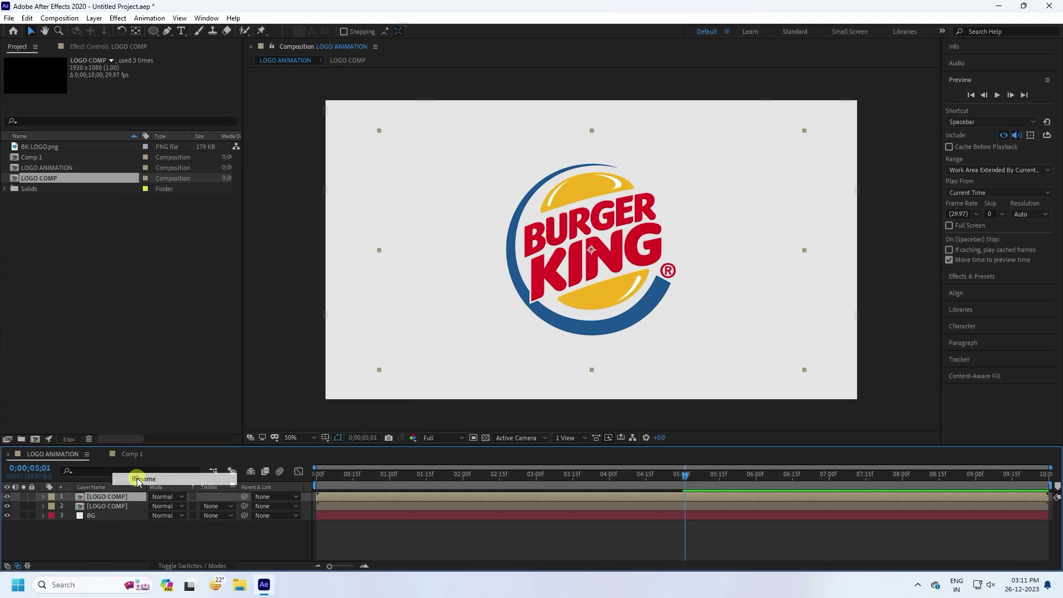
text(Emitter)
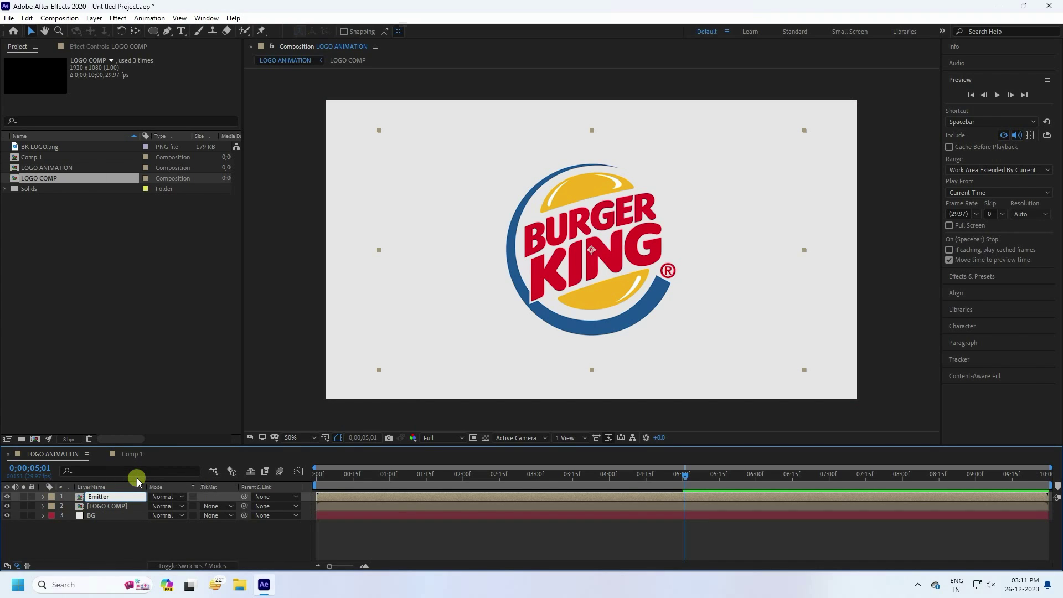
key(Return)
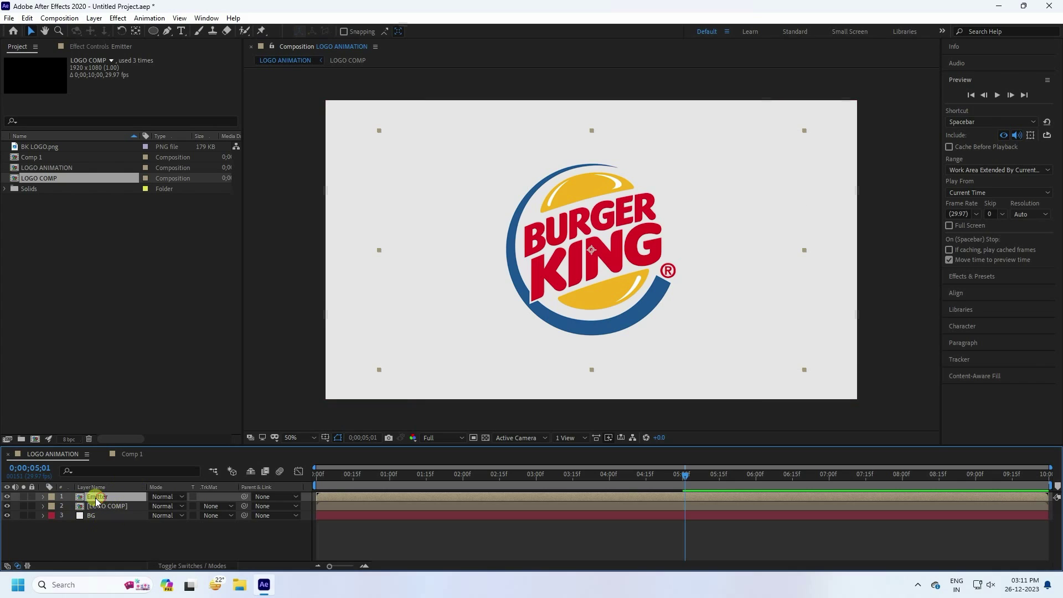
Reselect the Emitter layer and show the layer switch columns.
click(111, 504)
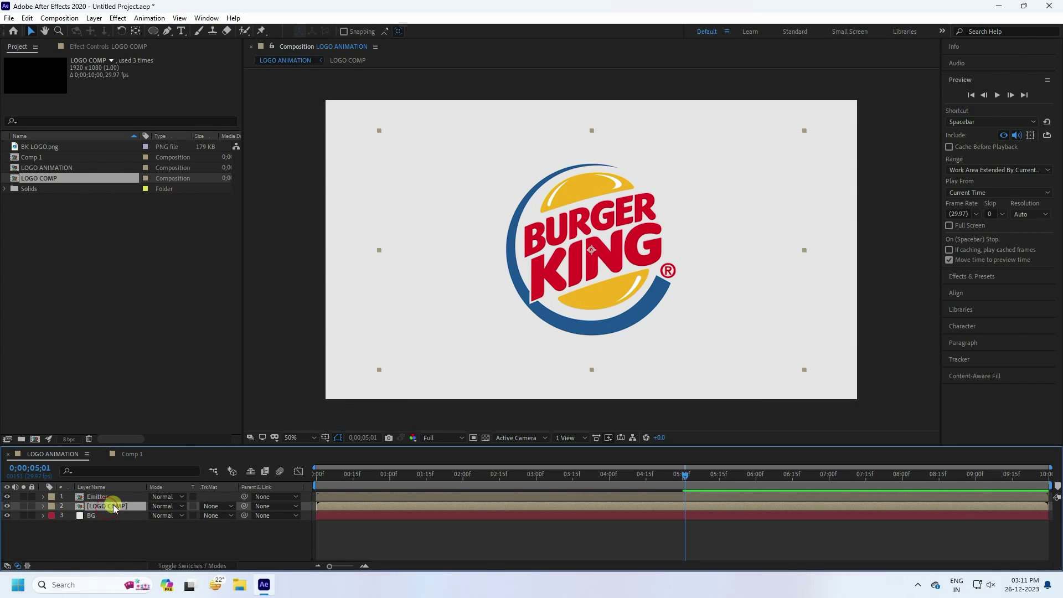
click(109, 497)
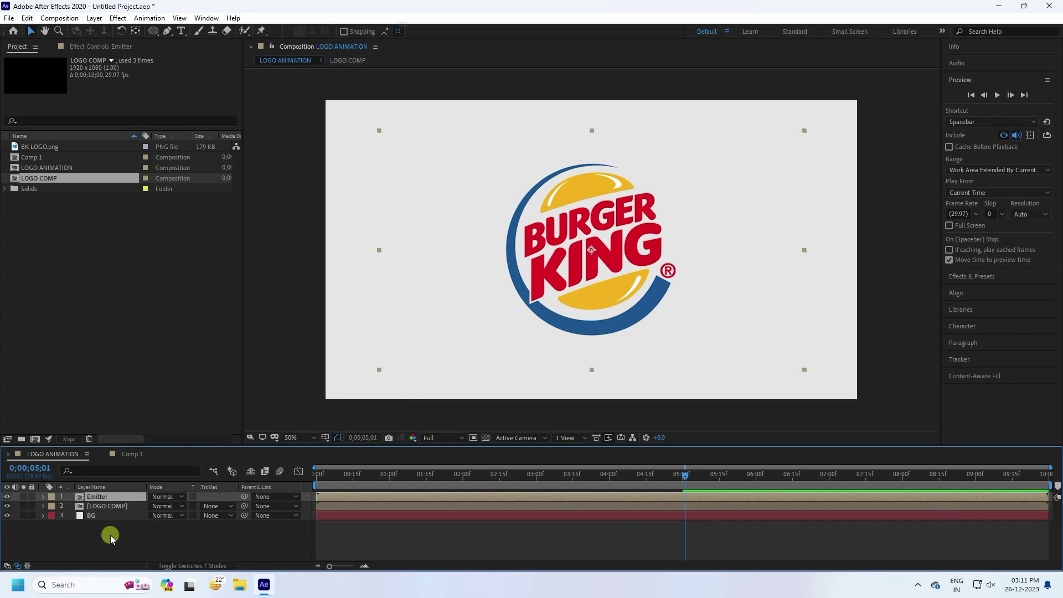
click(185, 565)
Make the Emitter and LOGO COMP layers 3D and hide the logo layer.
click(210, 497)
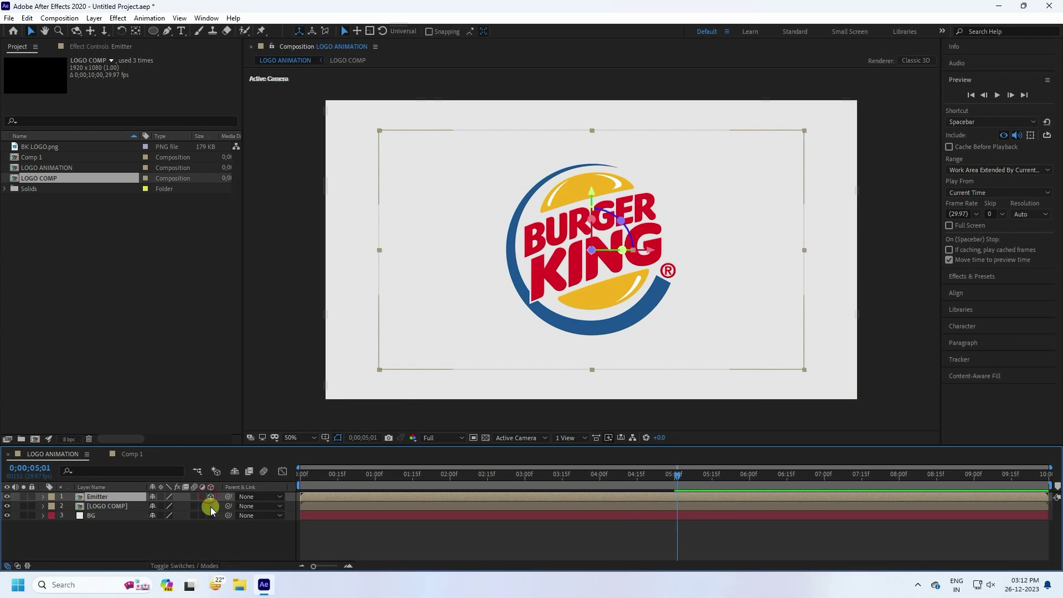
click(211, 506)
click(62, 548)
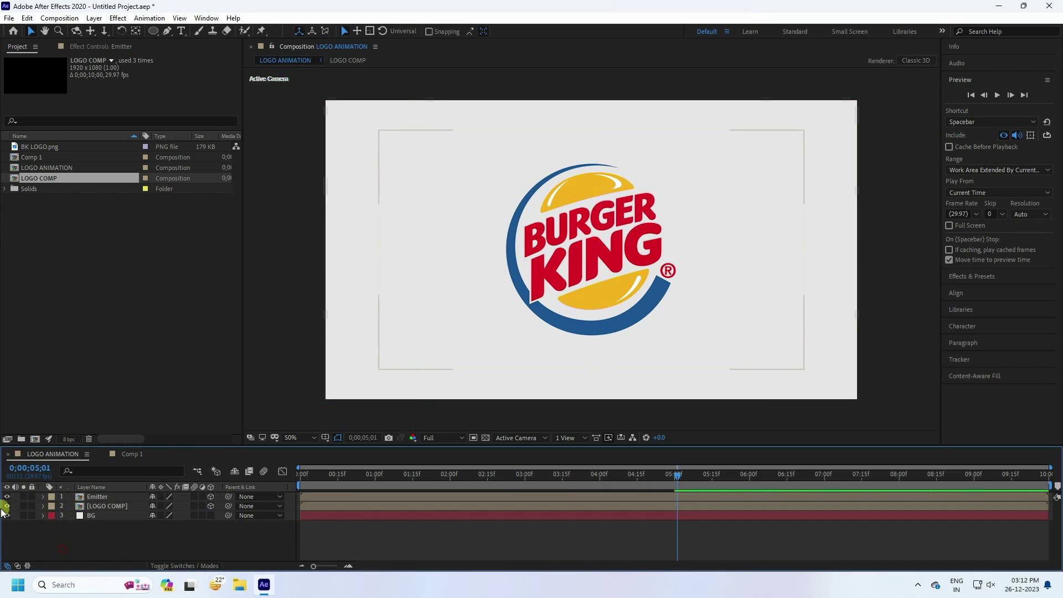
click(6, 497)
Add a new comp-sized solid named Particles.
right_click(96, 536)
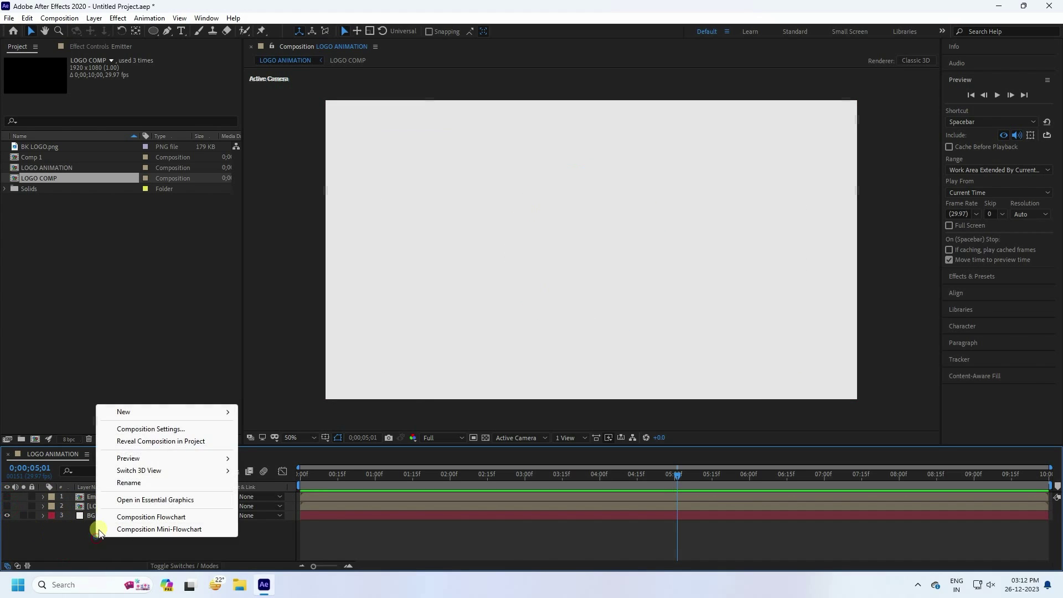
mouse_move(134, 415)
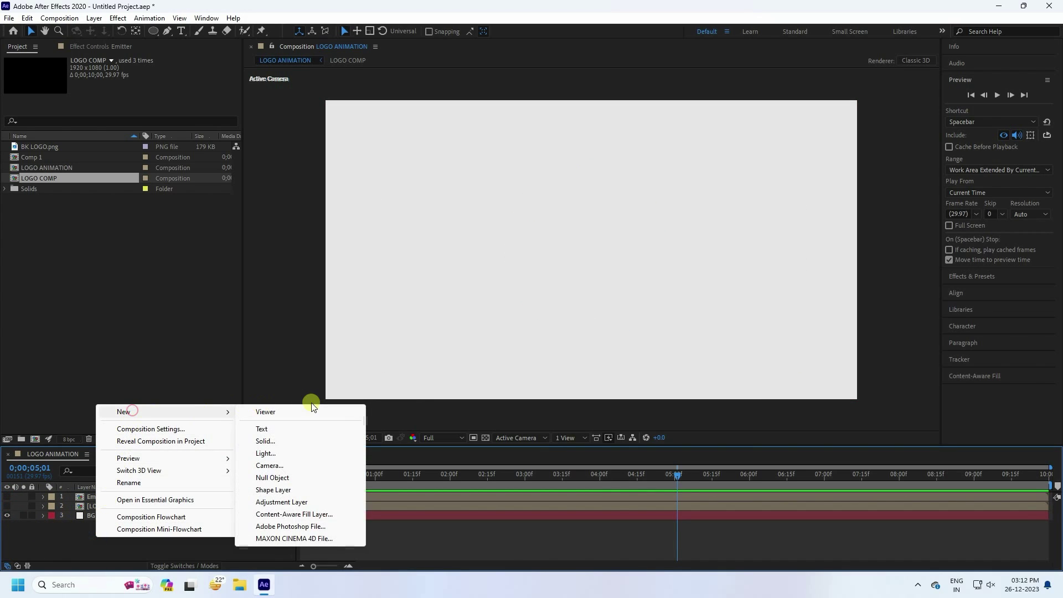
click(268, 441)
text(Particles)
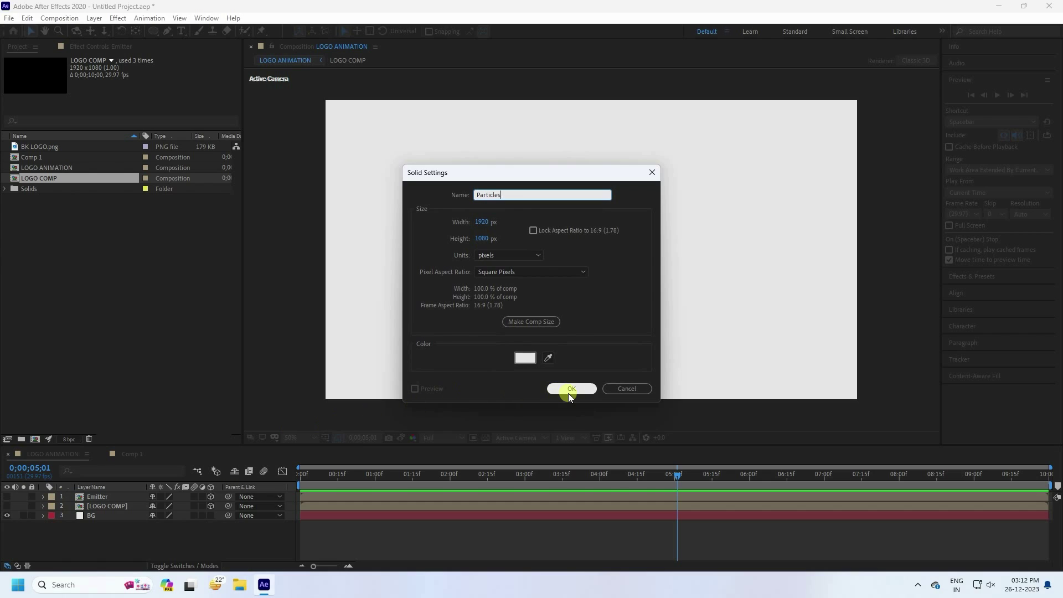
click(570, 388)
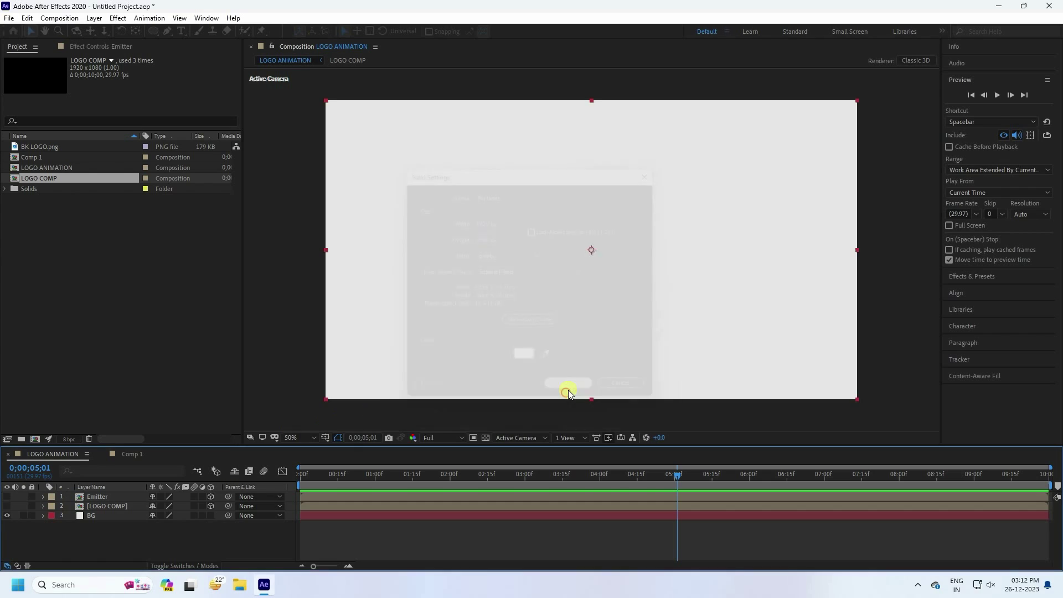
Apply Trapcode Particular to the Particles layer and view its default particles.
click(116, 18)
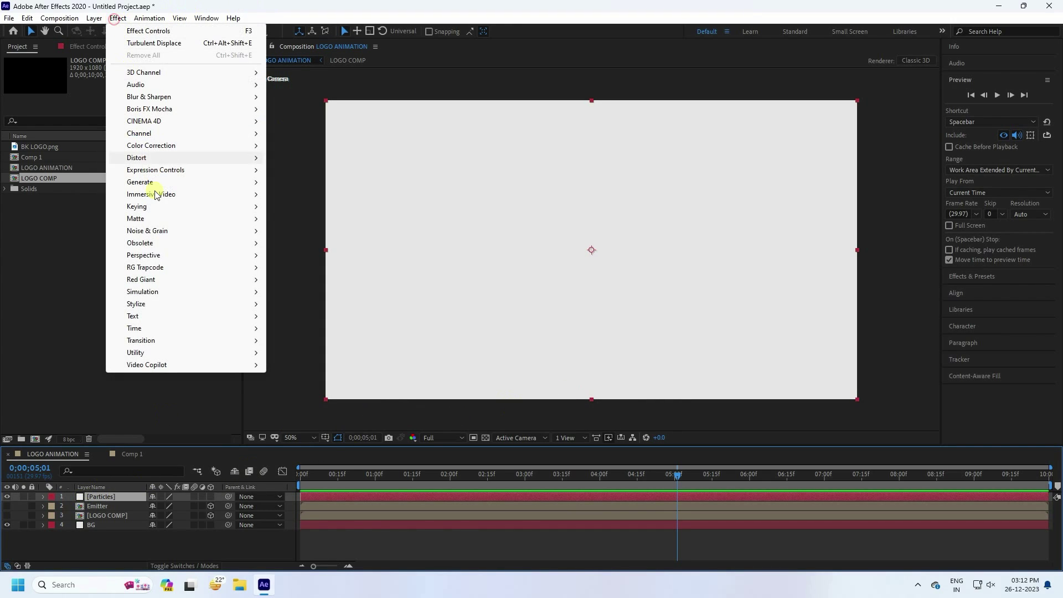
mouse_move(150, 268)
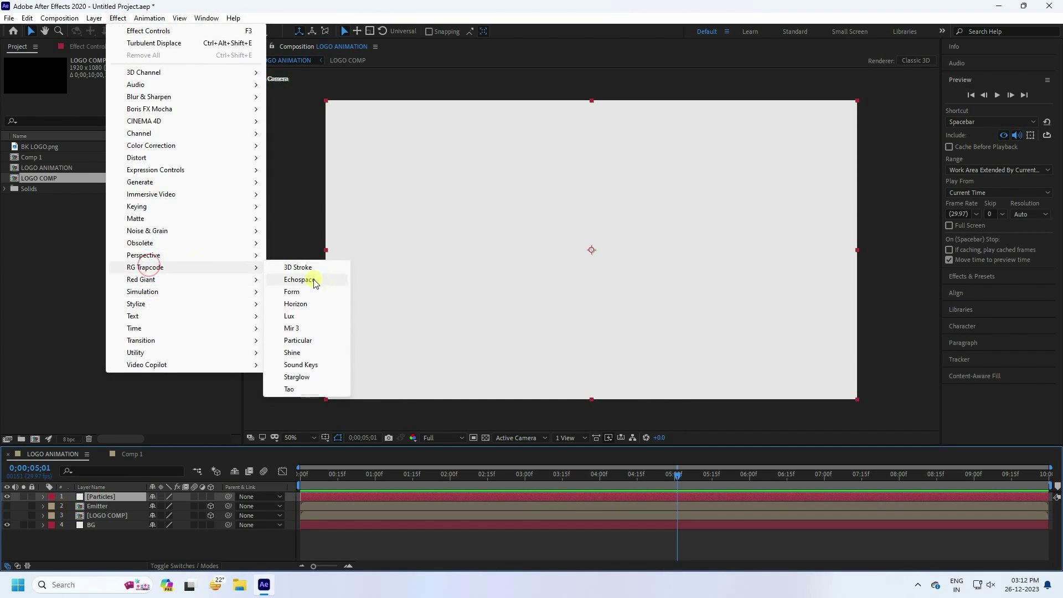
click(295, 341)
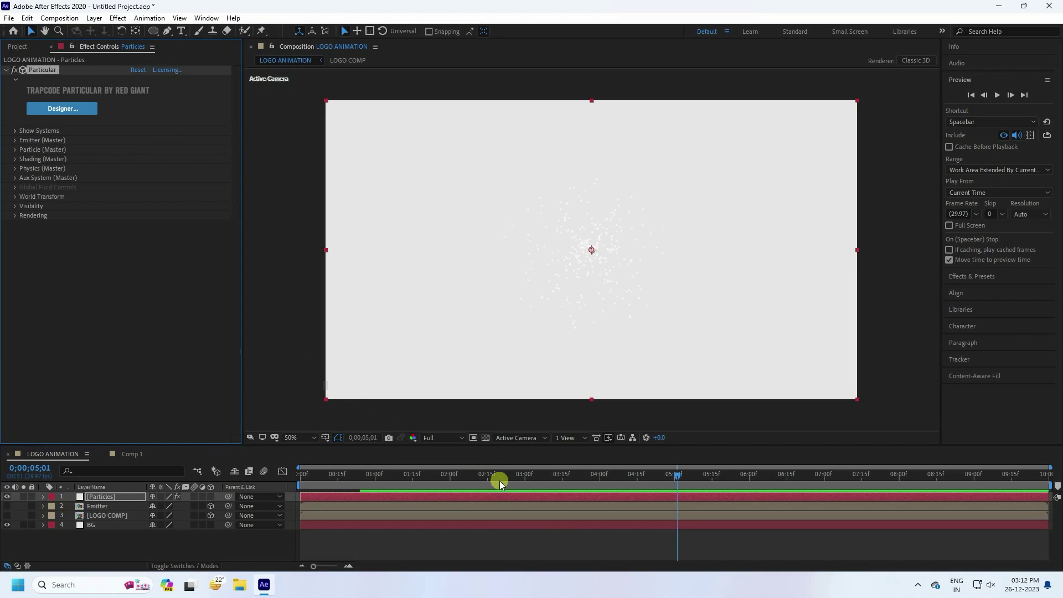
drag(510, 473, 300, 473)
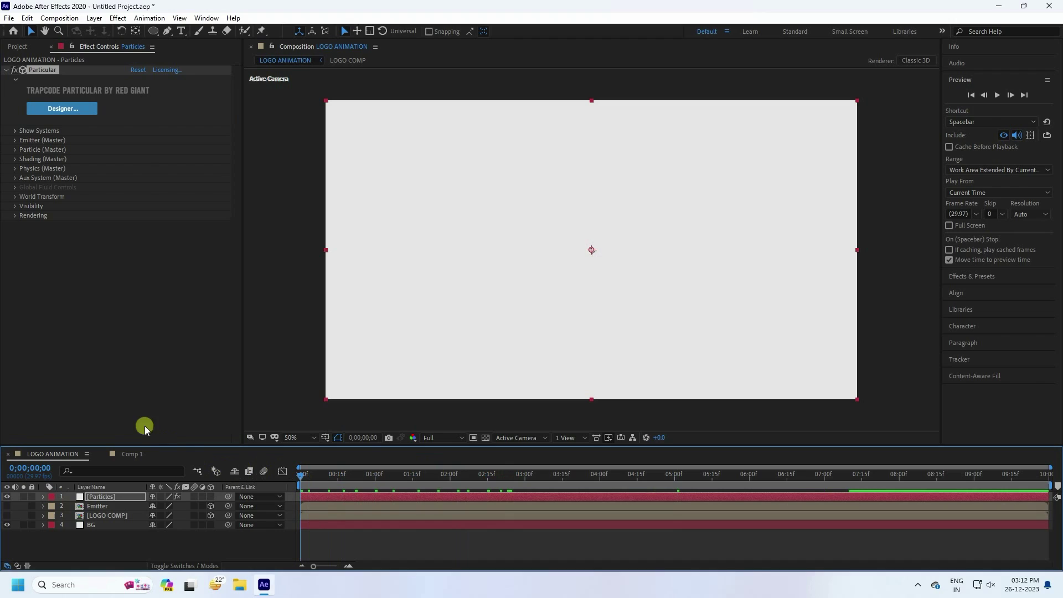
Keyframe Emitter (Master) Particles/sec to 0 at the first frame.
click(19, 143)
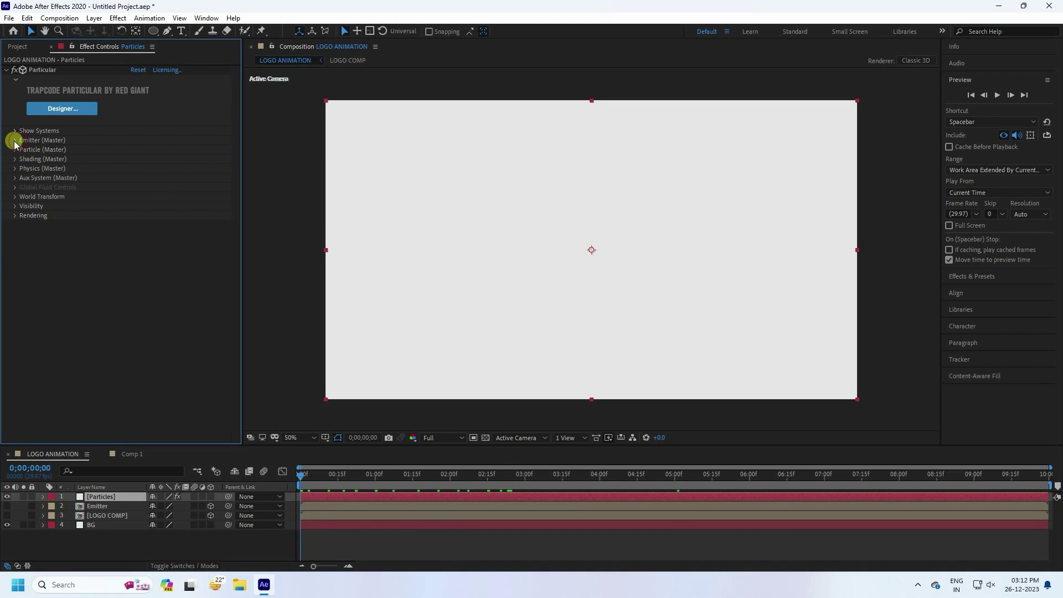
click(24, 142)
click(33, 158)
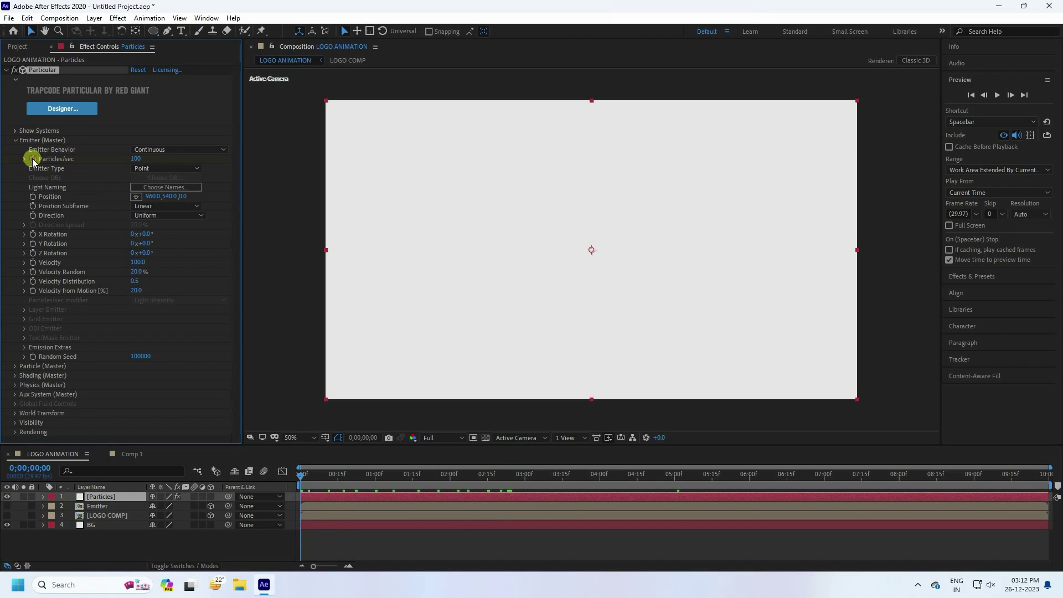
click(136, 159)
text(0)
key(Return)
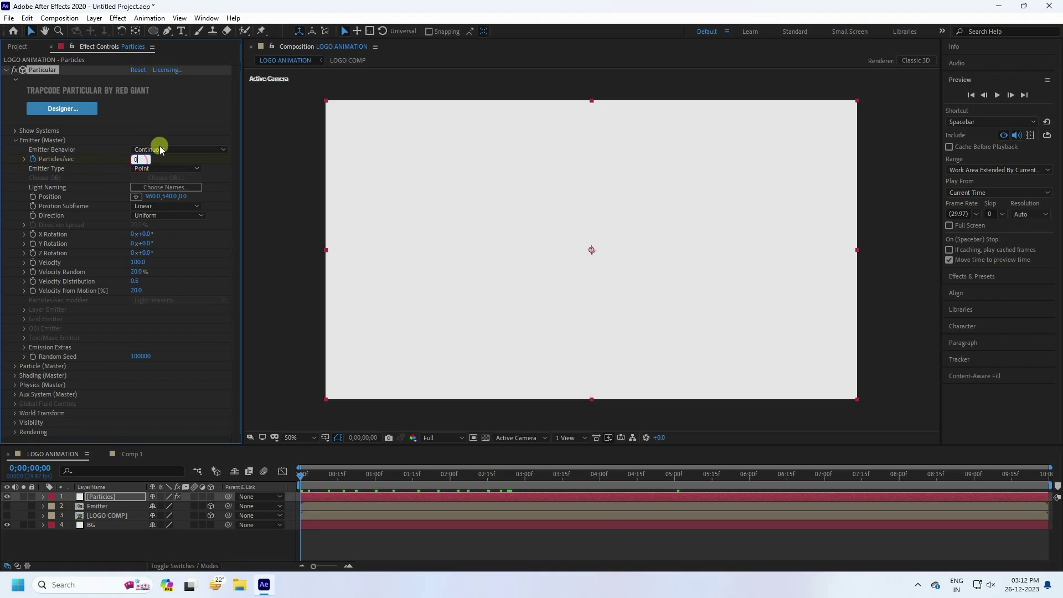
Keyframe Particles/sec to 200000 at 5 seconds and back to 0 at 6 seconds.
click(674, 475)
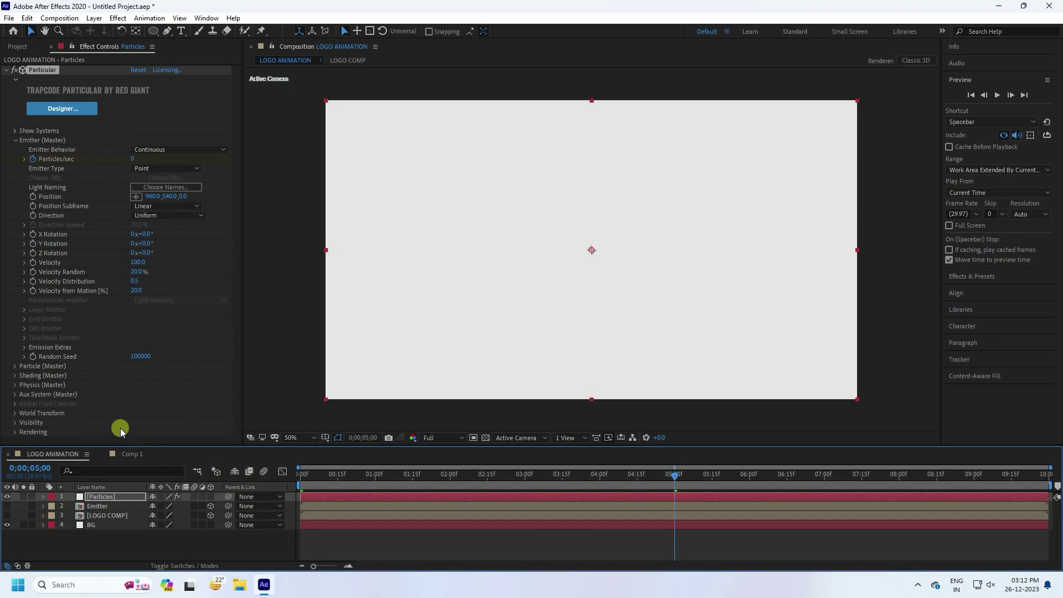
click(132, 160)
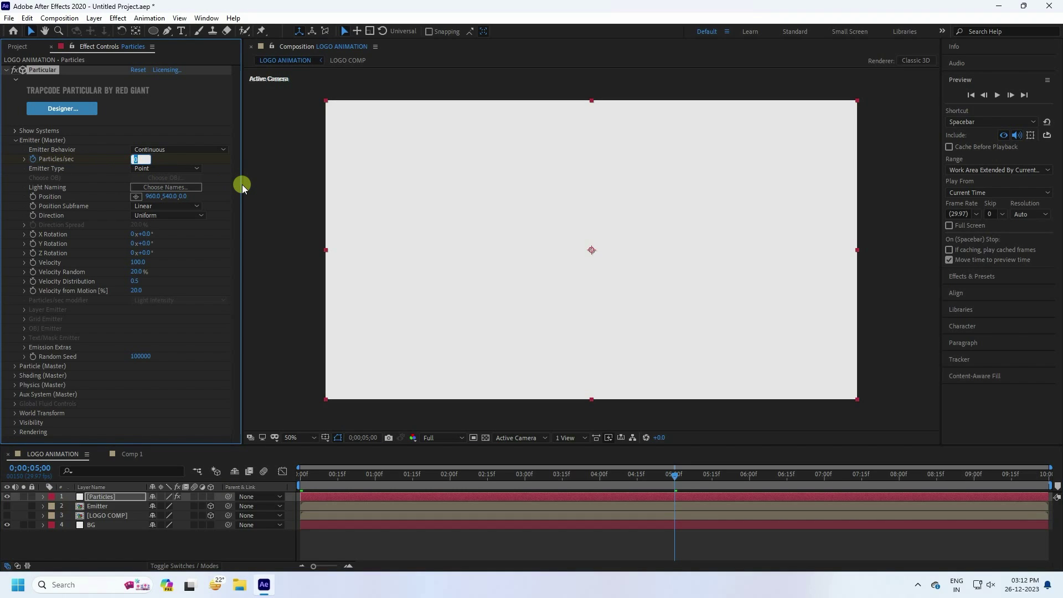
text(2)
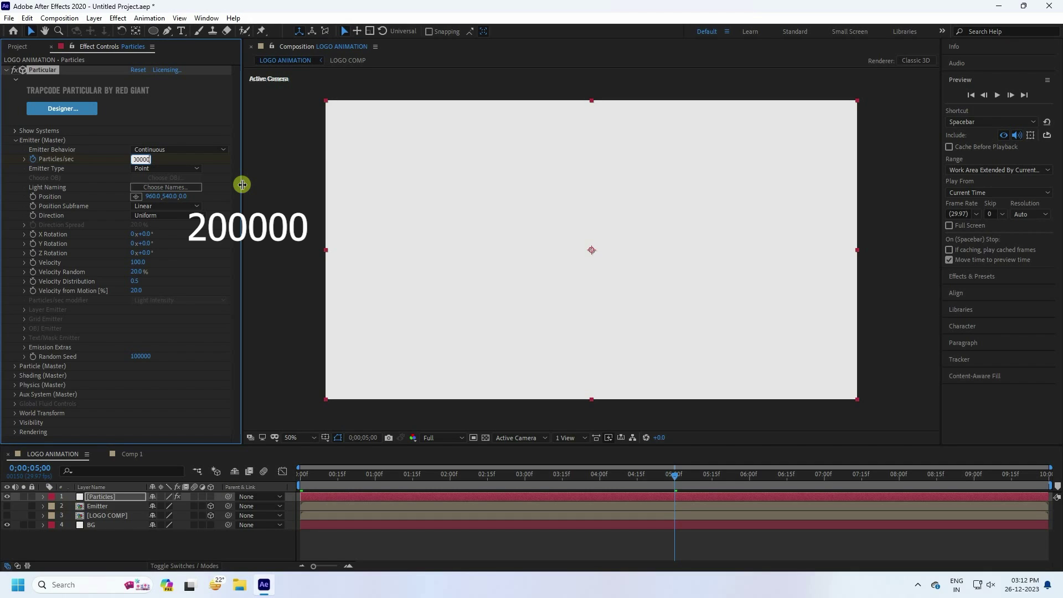
key(Return)
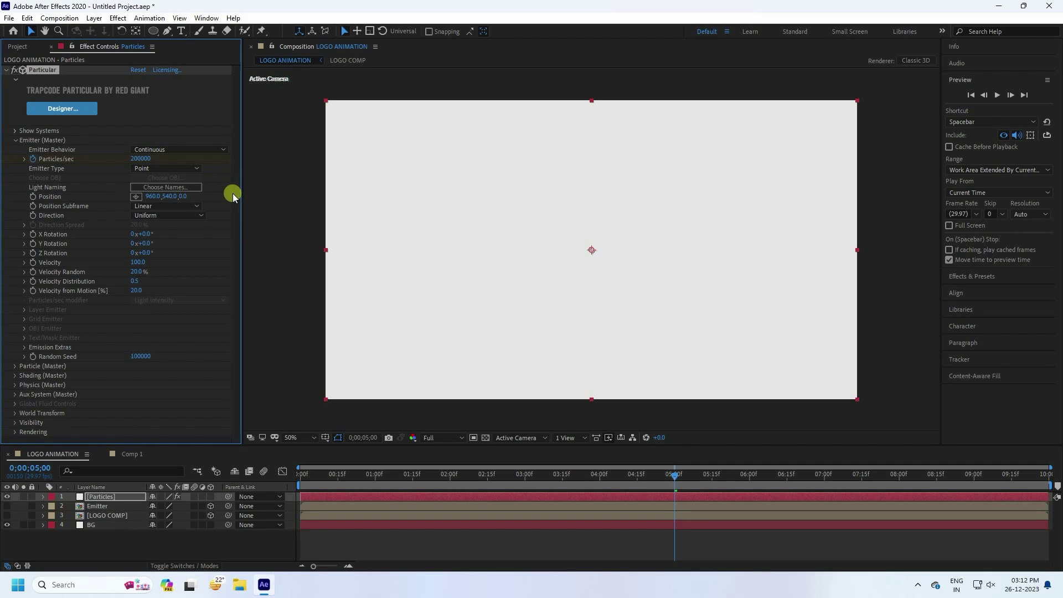
click(748, 474)
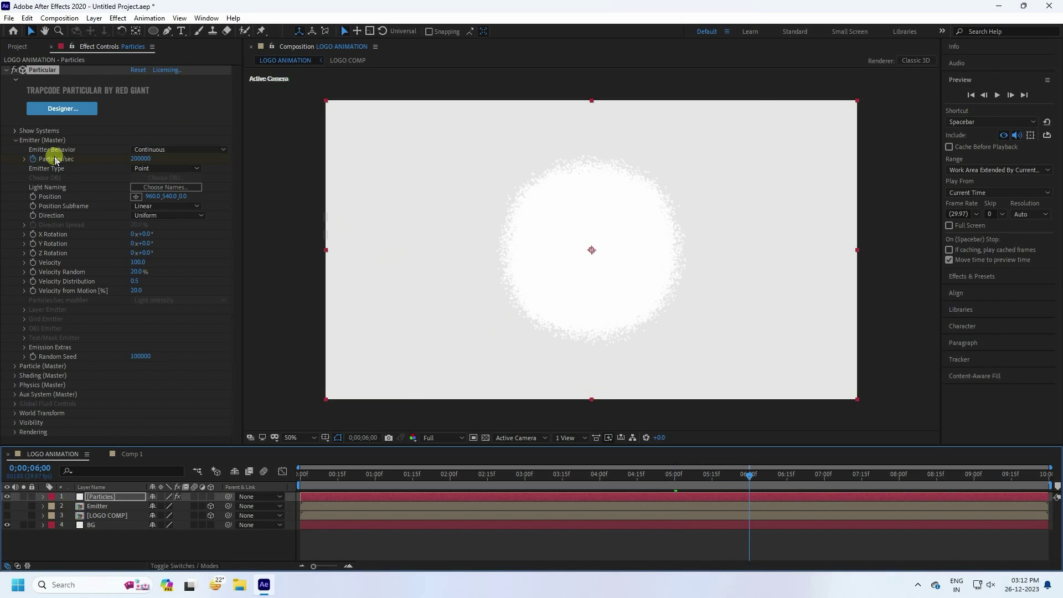
click(140, 160)
text(0)
click(327, 136)
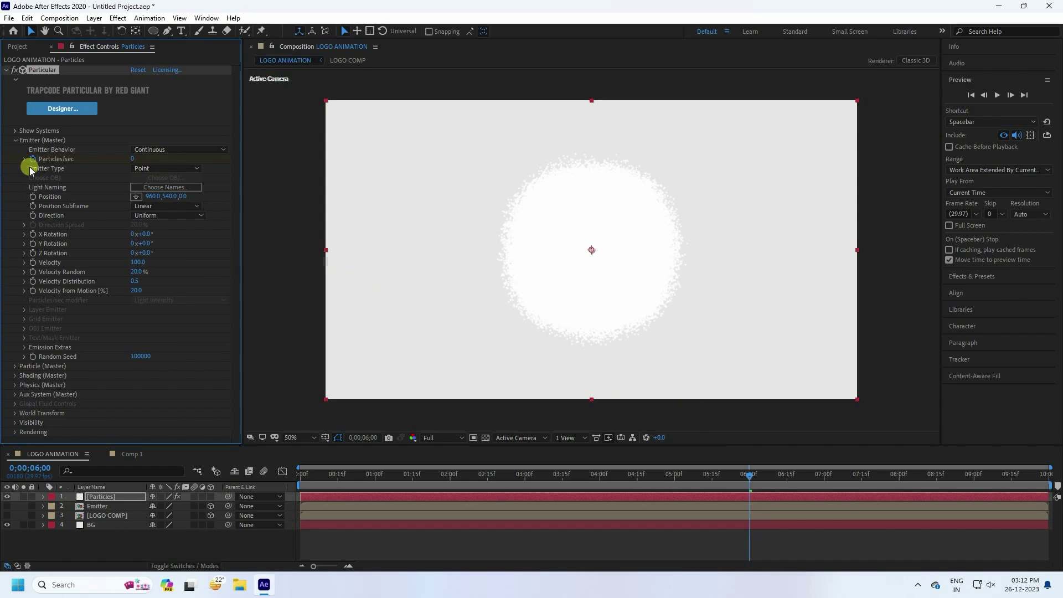
Set Emitter Type to Layer using the Emitter layer, then check the coloured burst near 3 seconds.
click(157, 167)
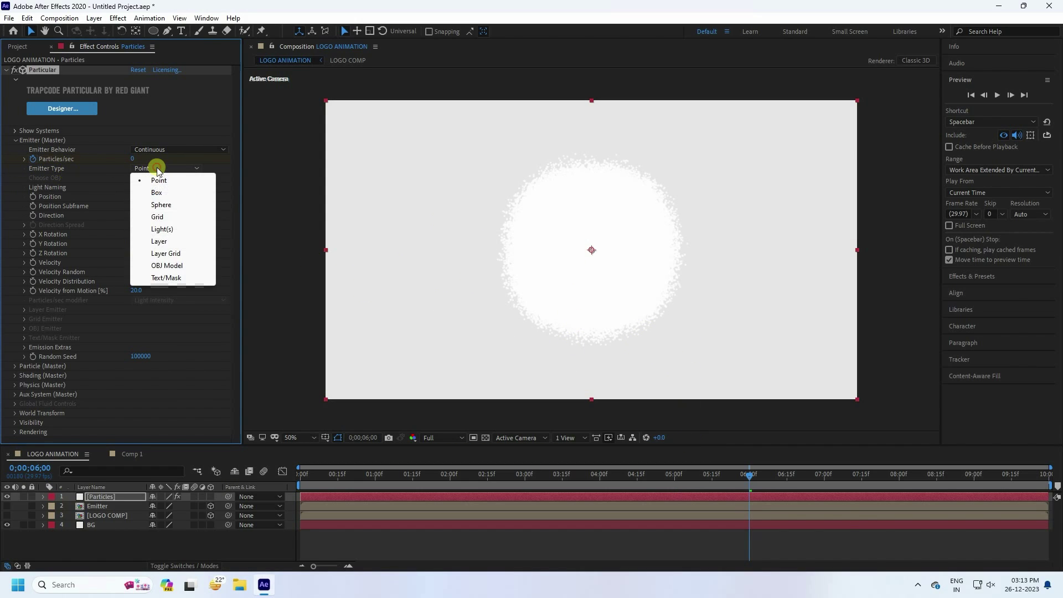
click(160, 241)
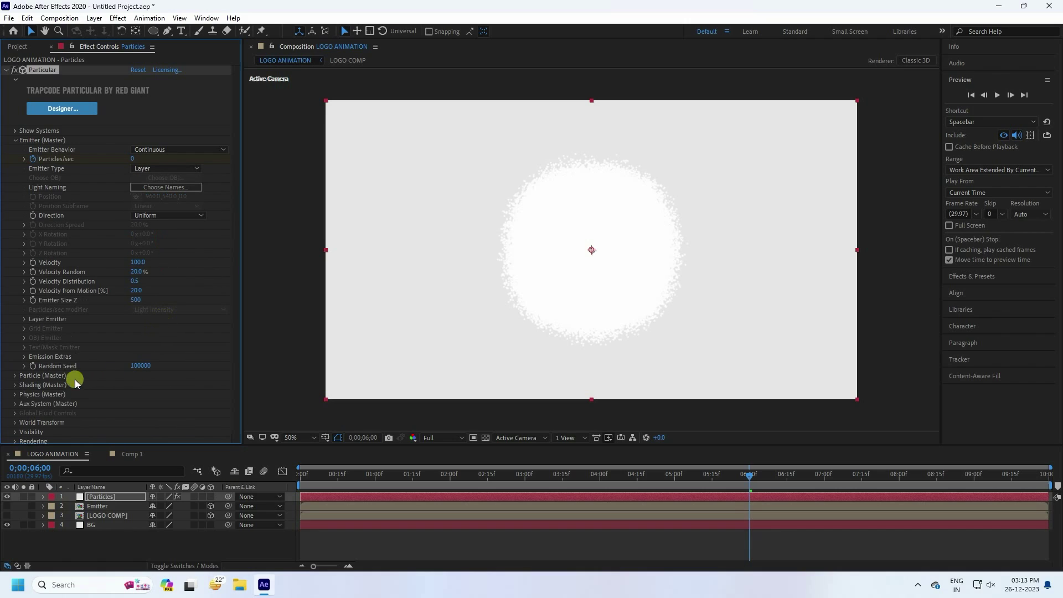
click(24, 319)
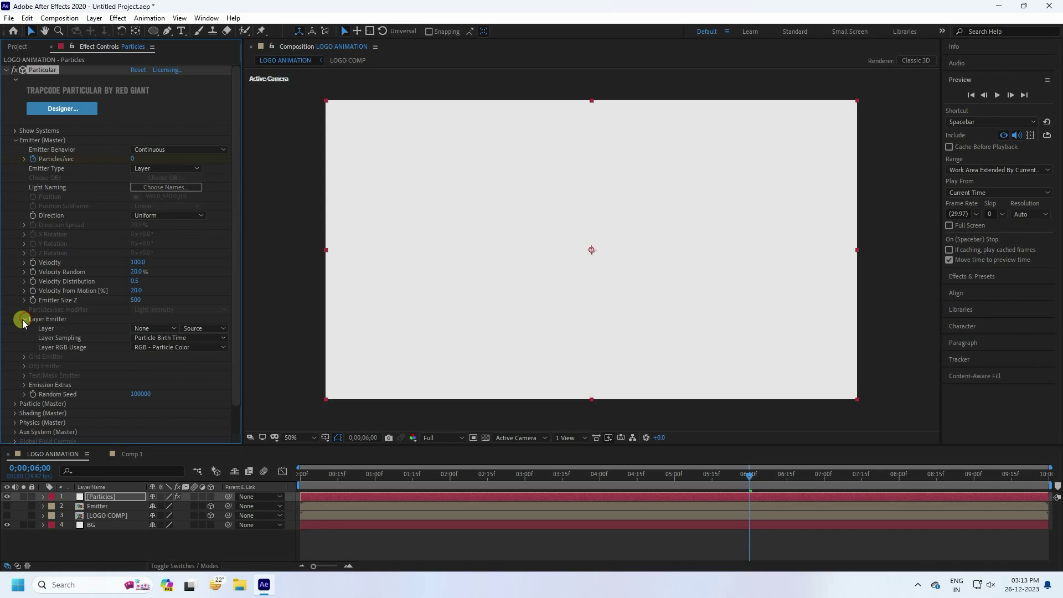
click(172, 331)
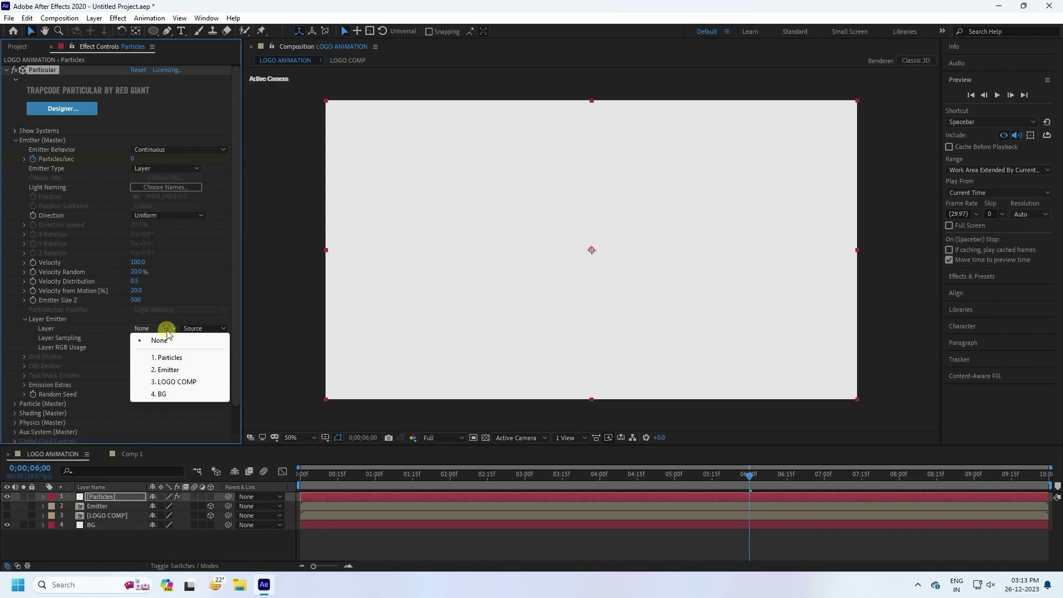
click(166, 368)
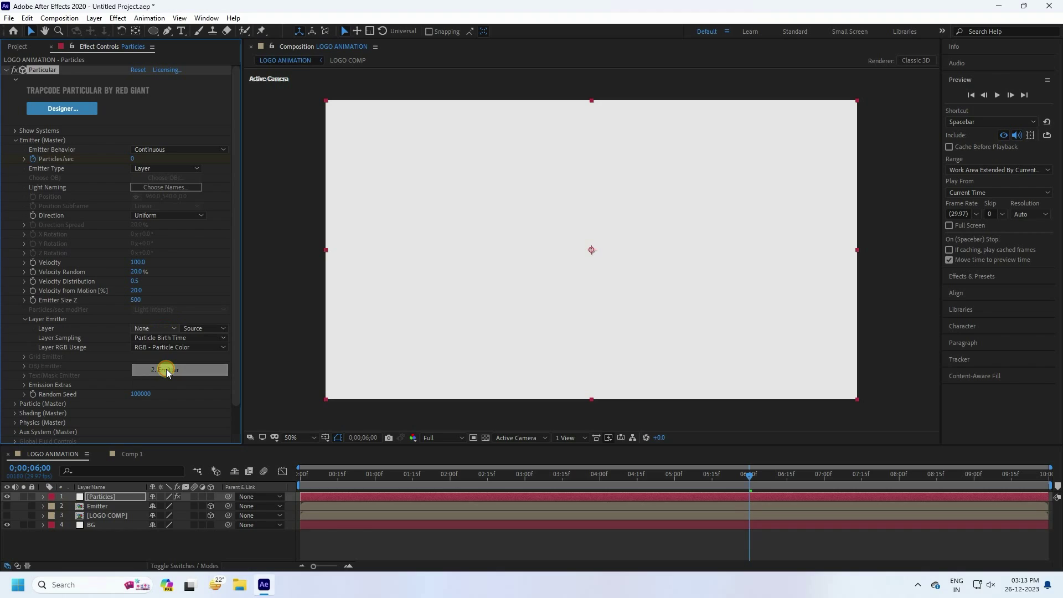
click(594, 475)
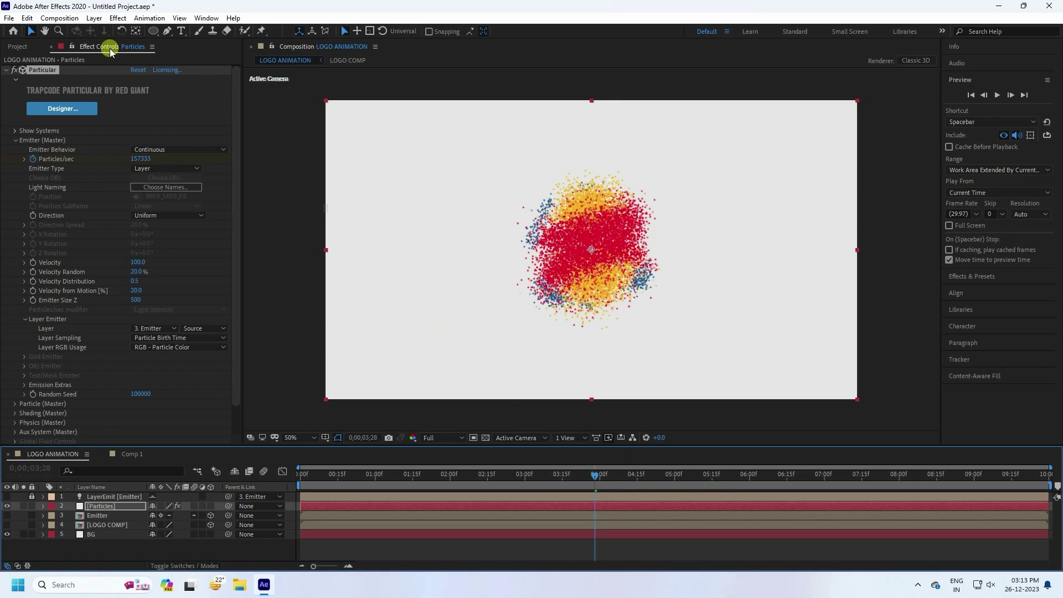
Set Particle (Master) Life to 2 seconds with 50% Life Random.
click(14, 142)
click(14, 142)
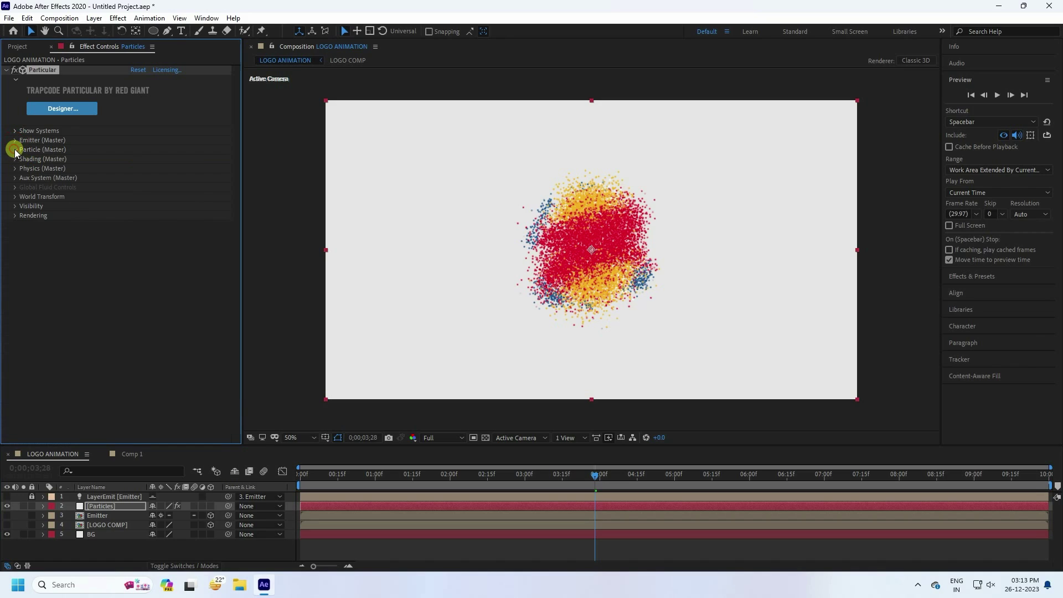
click(15, 149)
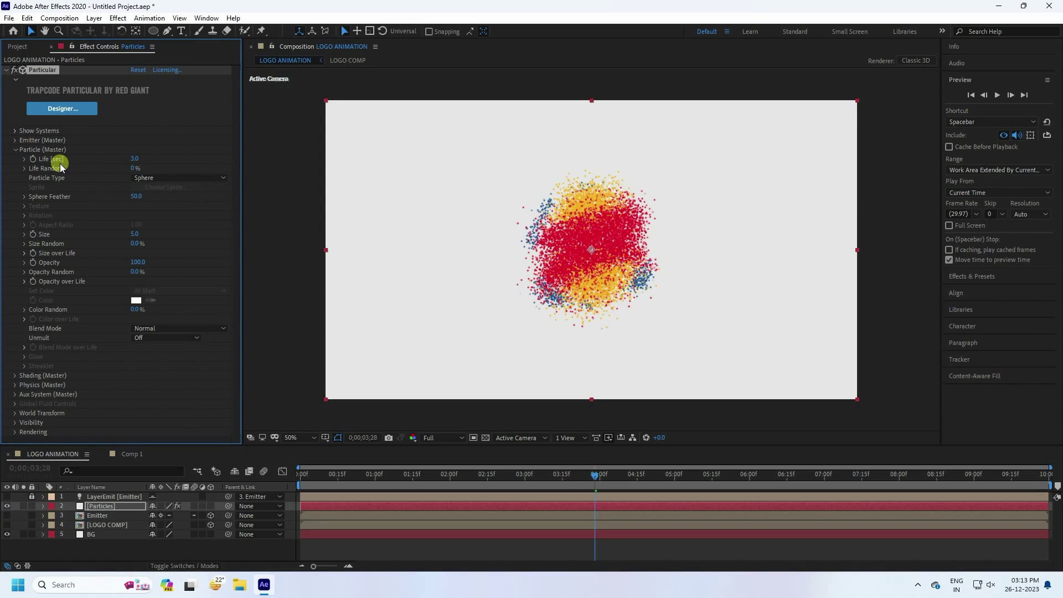
click(135, 159)
text(2)
key(Return)
click(136, 169)
text(50)
key(Return)
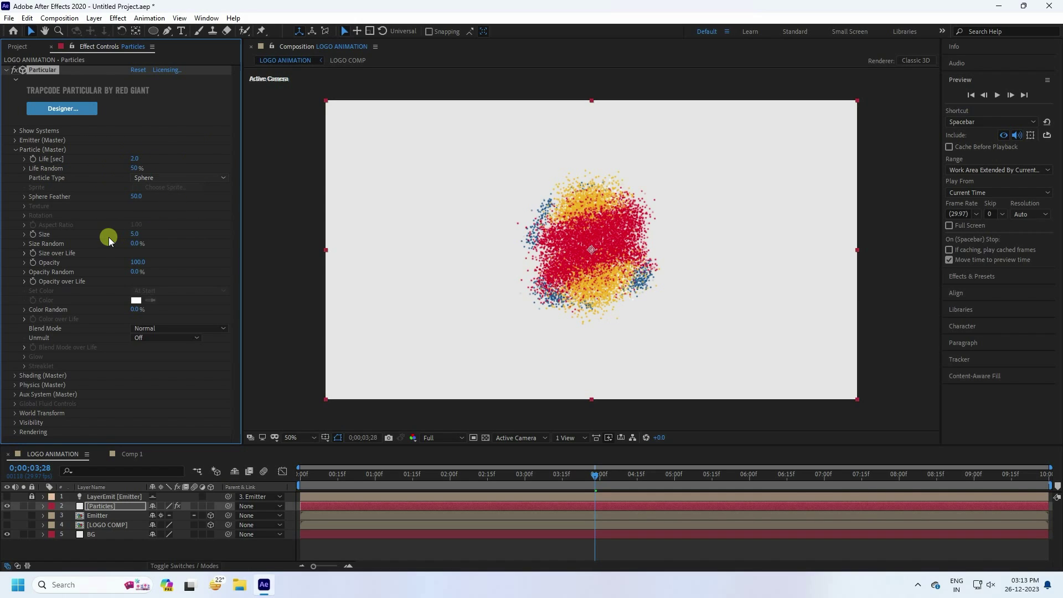
Set Sphere Feather to 0 and Size Random to 50%.
click(136, 197)
text(0)
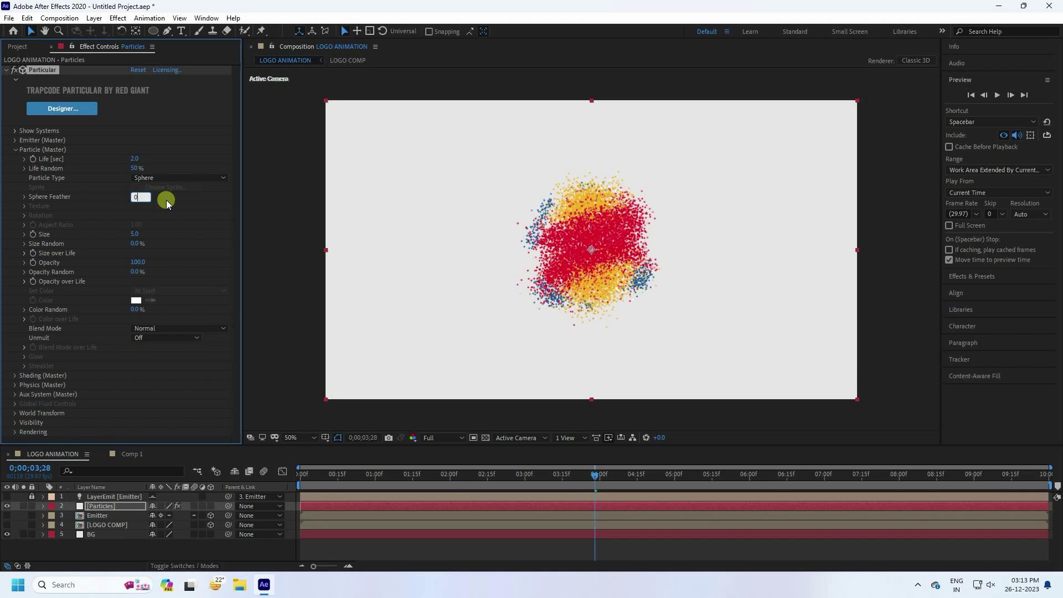
key(Return)
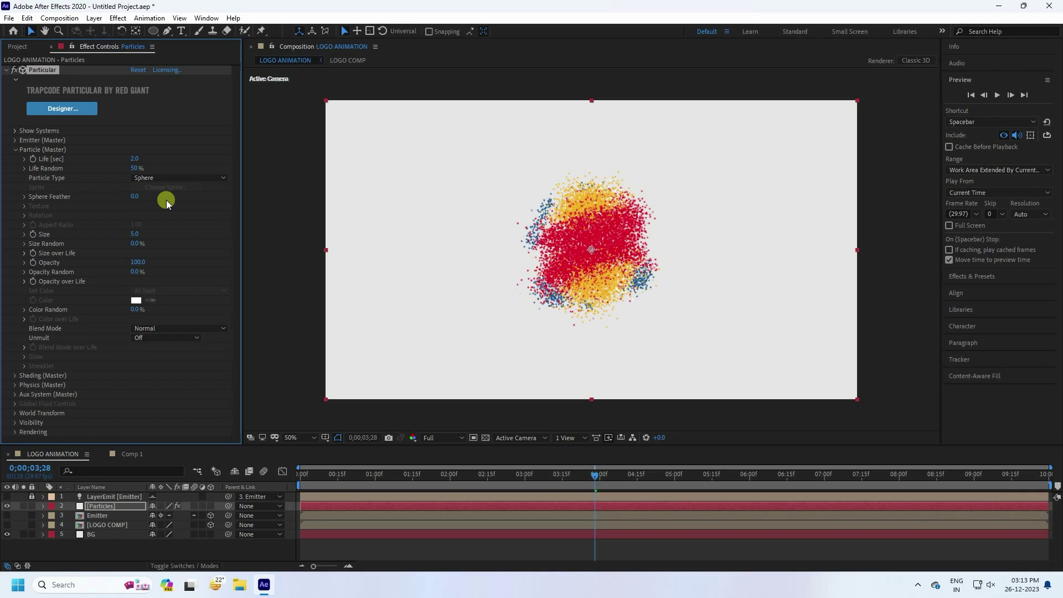
click(133, 243)
key(Return)
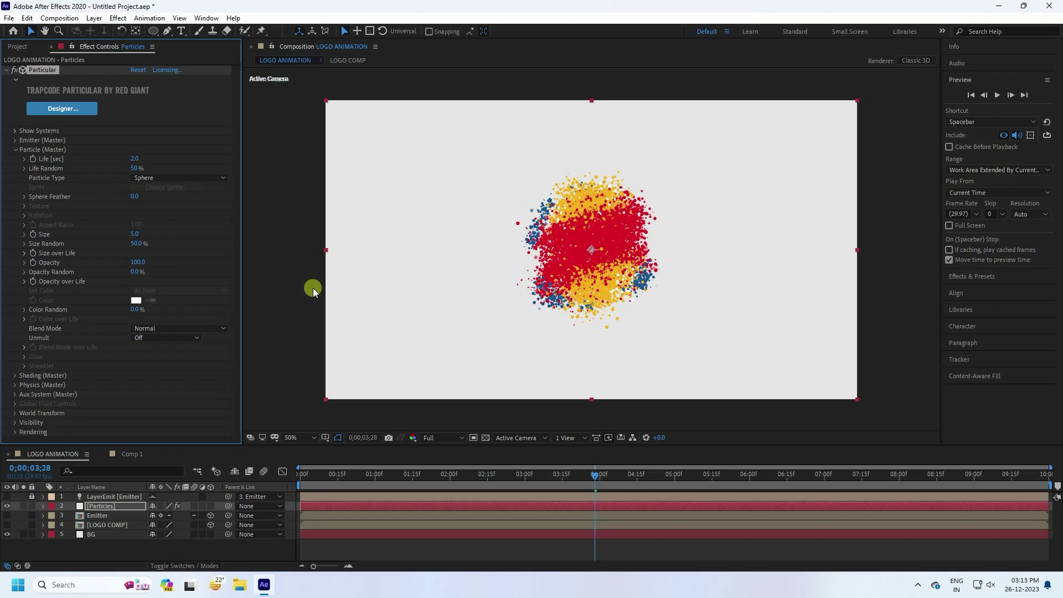
click(14, 149)
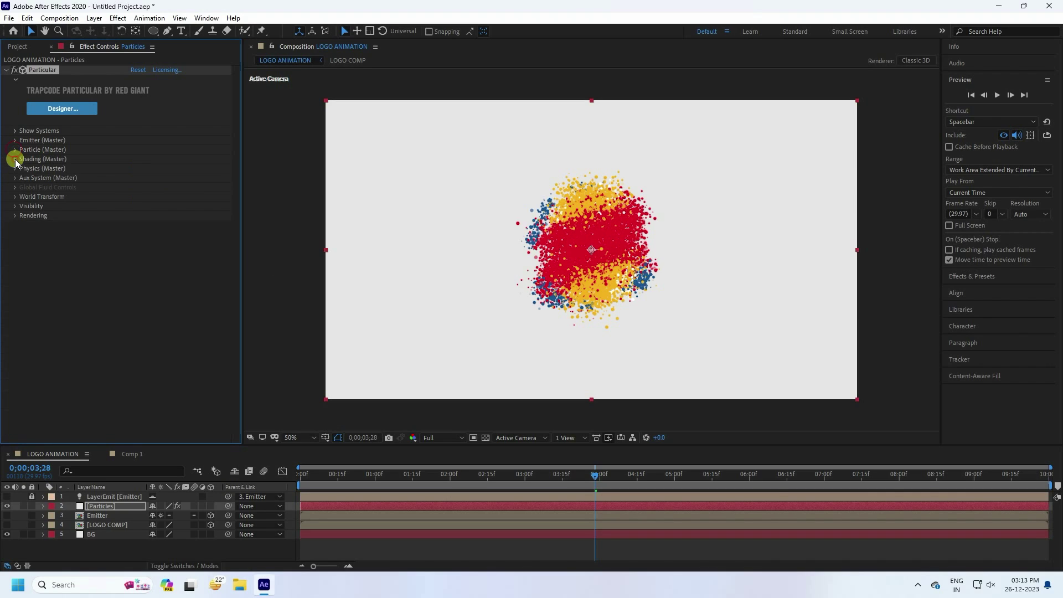
Turn Shadowlet on for both Main and Aux particles in Shading (Master).
click(15, 158)
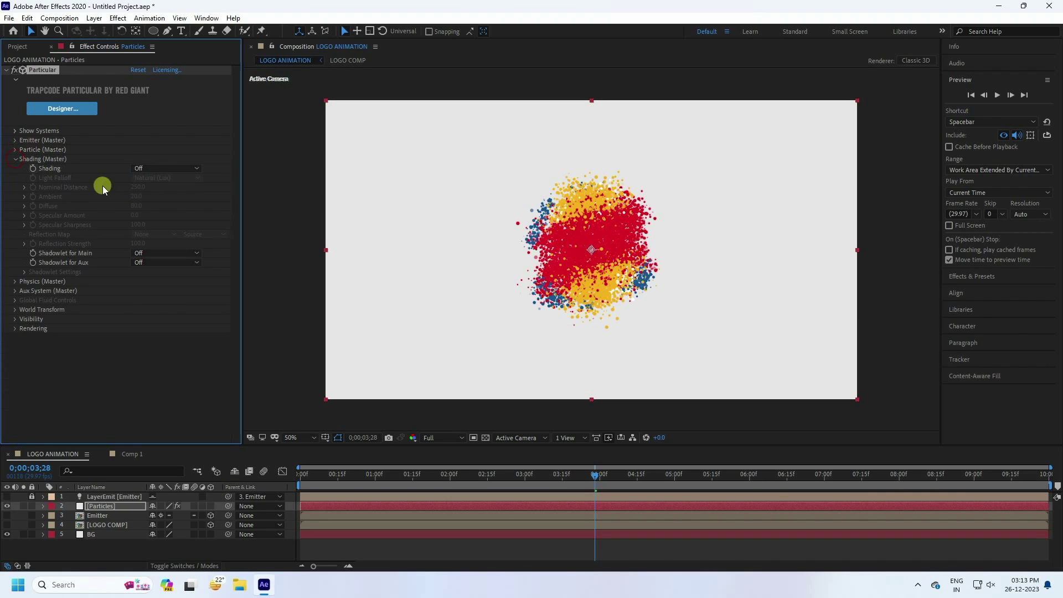
click(153, 251)
click(148, 276)
click(146, 263)
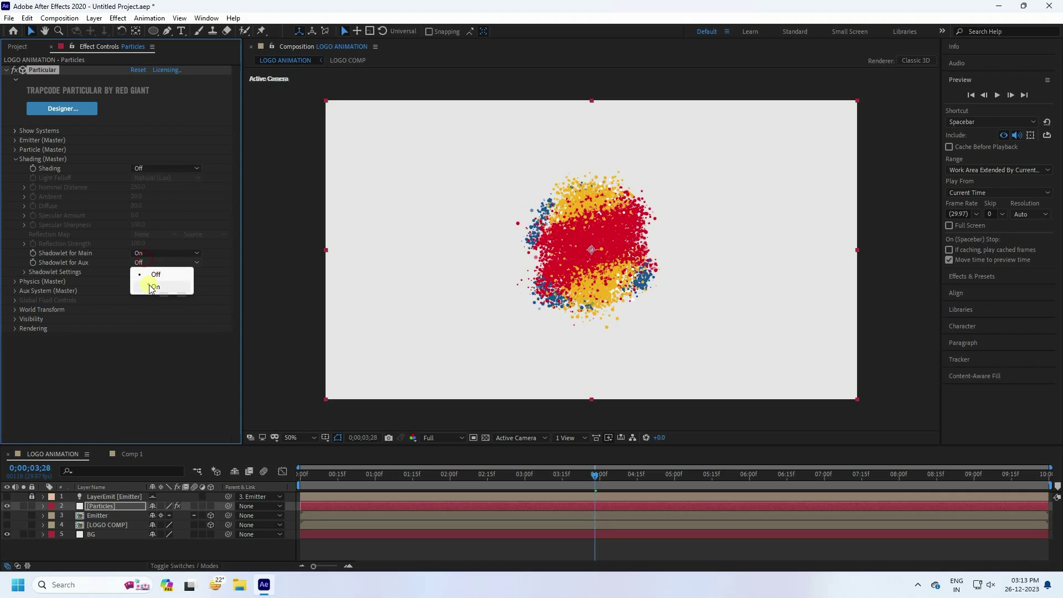
click(150, 286)
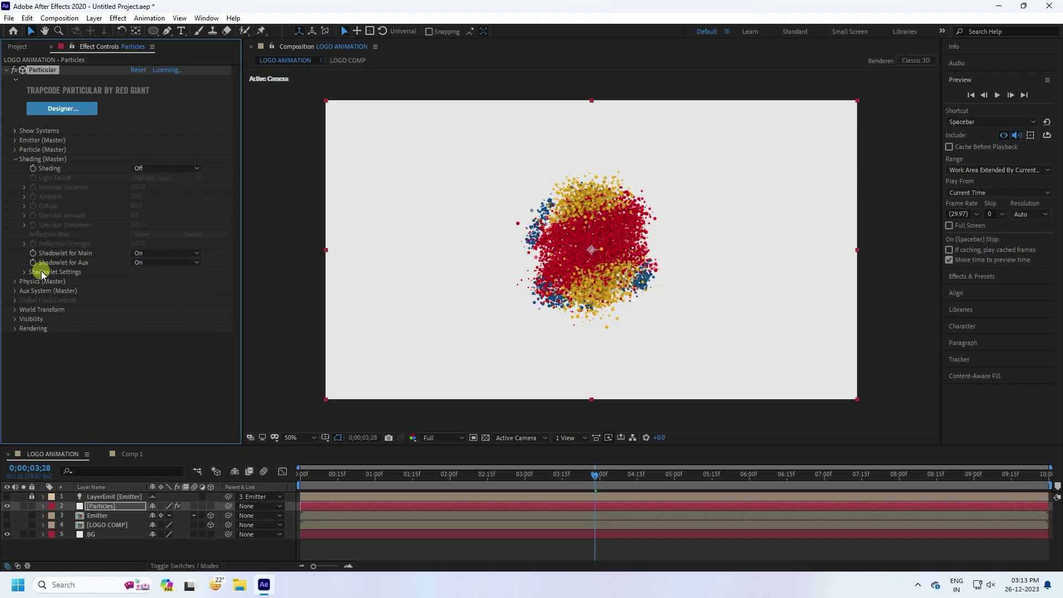
click(15, 160)
Set Turbulence Field Affect Size to 100 and Affect Position to -50, then inspect the preview.
click(15, 169)
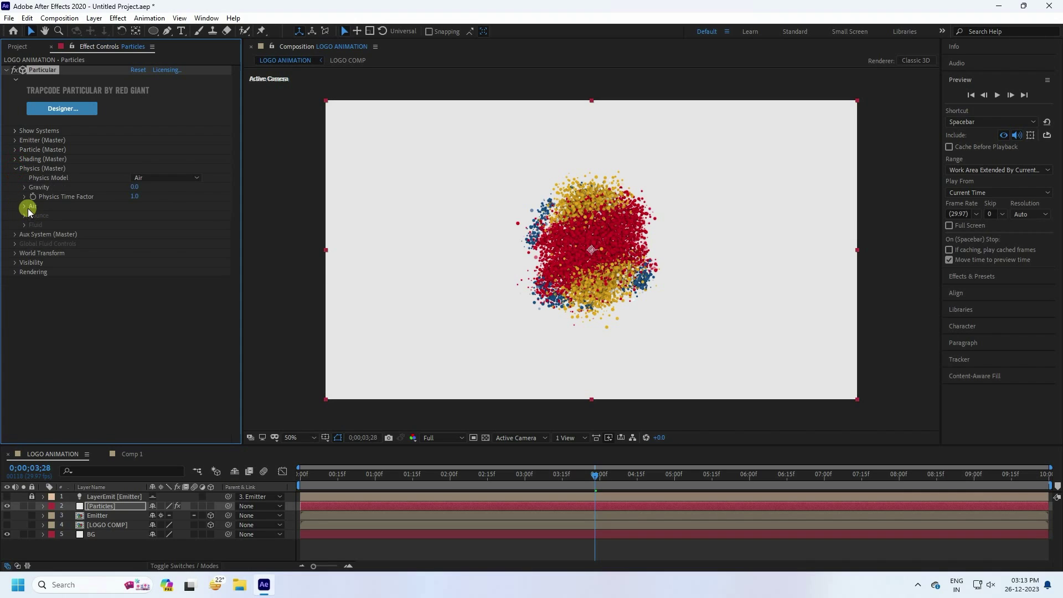
click(26, 207)
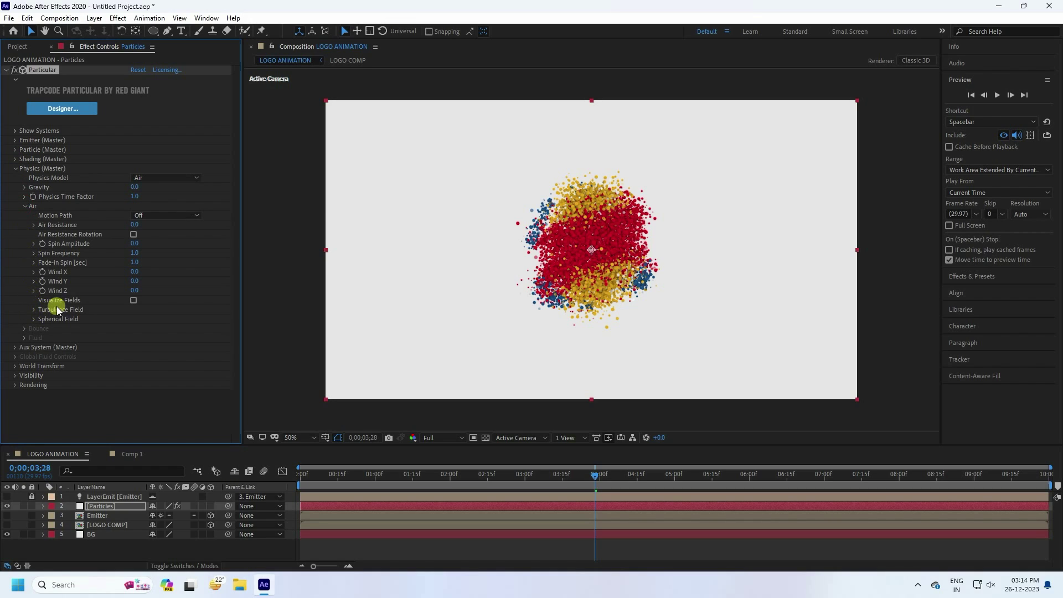
click(33, 309)
scroll(90, 301, down, 3)
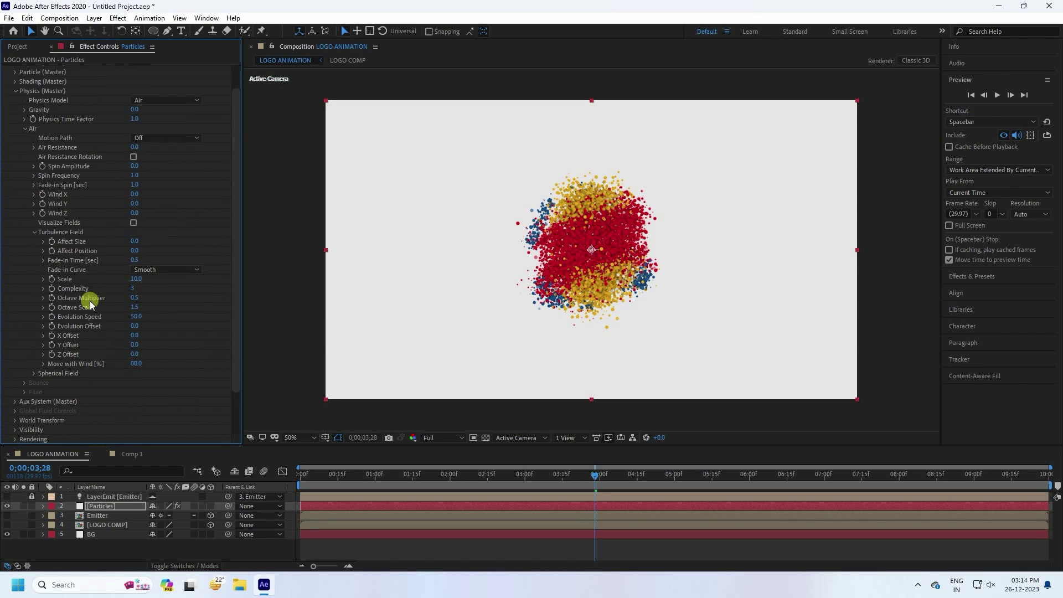
click(133, 241)
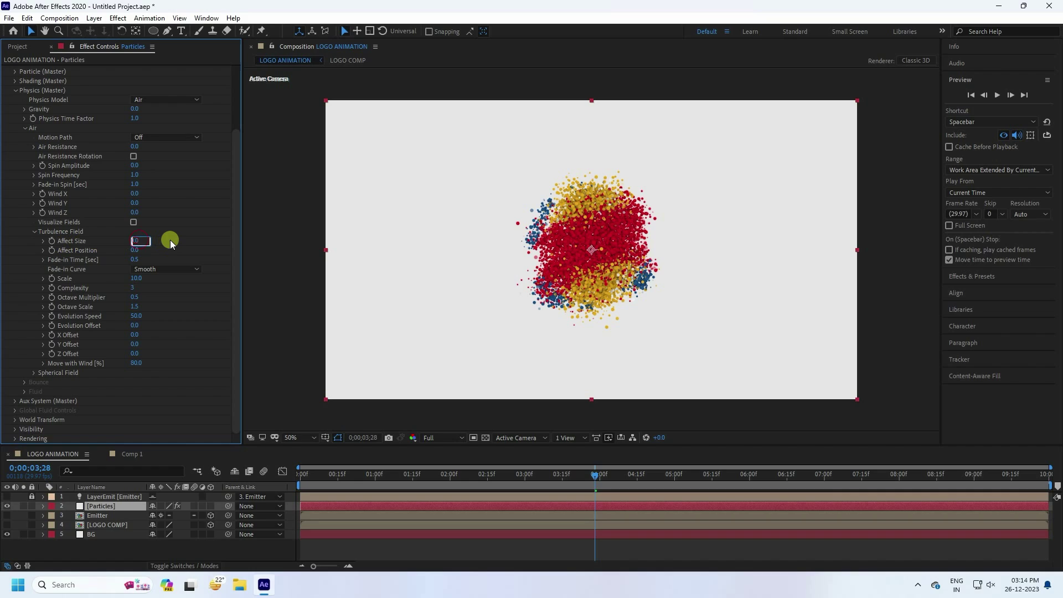
text(100)
key(Return)
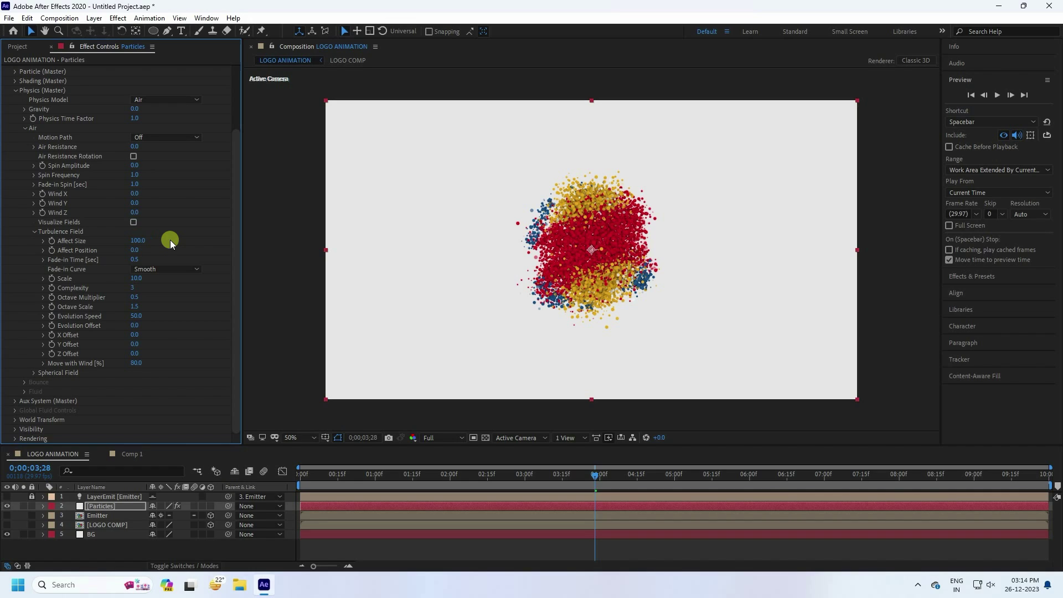
click(135, 250)
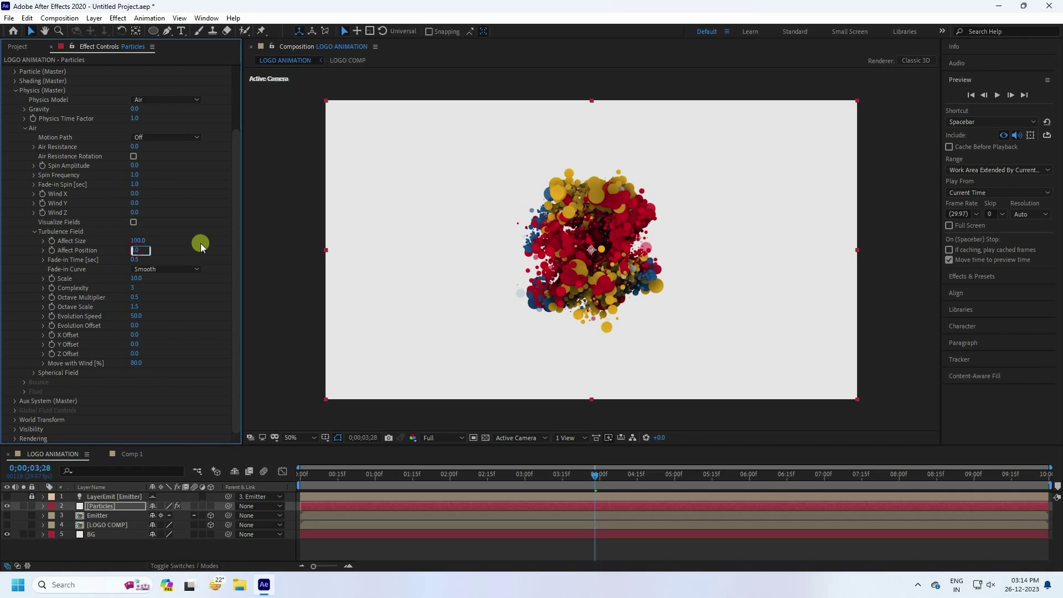
text(-50)
key(Return)
key(period)
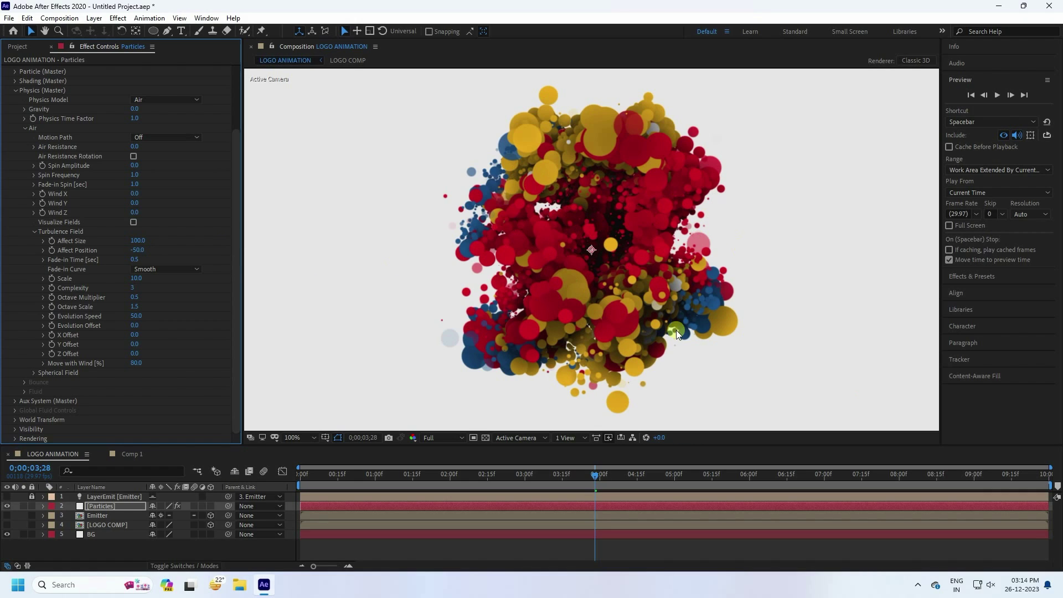
key(comma)
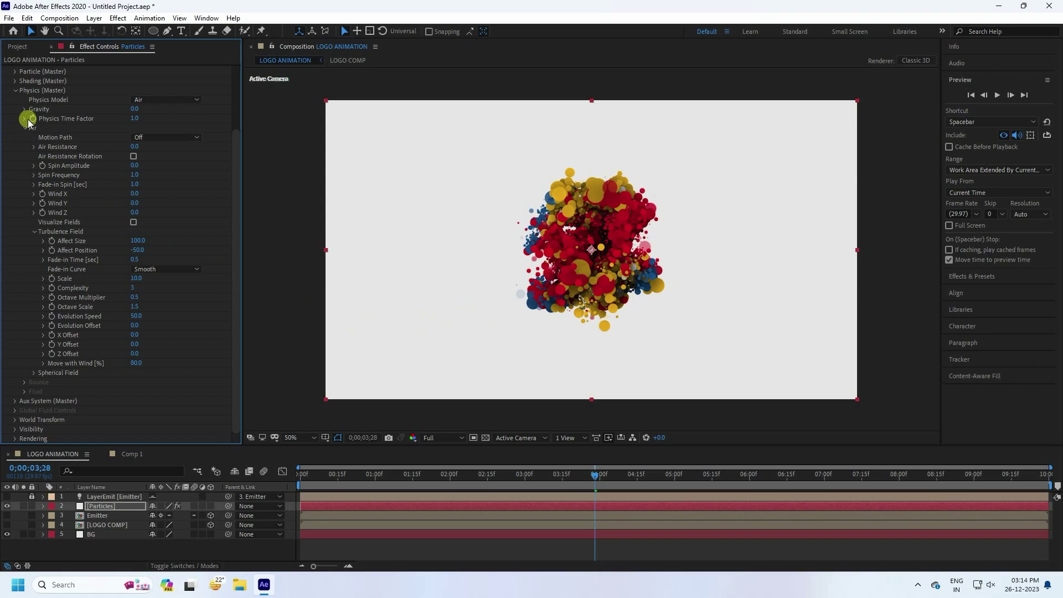
Make the Aux System emit continuously at 50 particles/sec with a 1-second life.
click(15, 91)
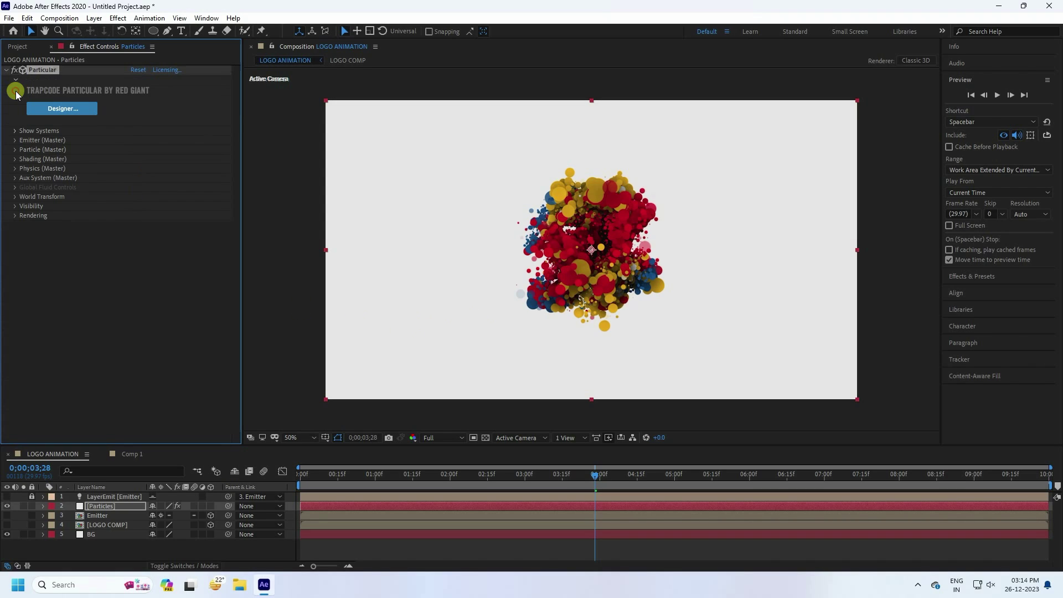
click(15, 178)
click(160, 184)
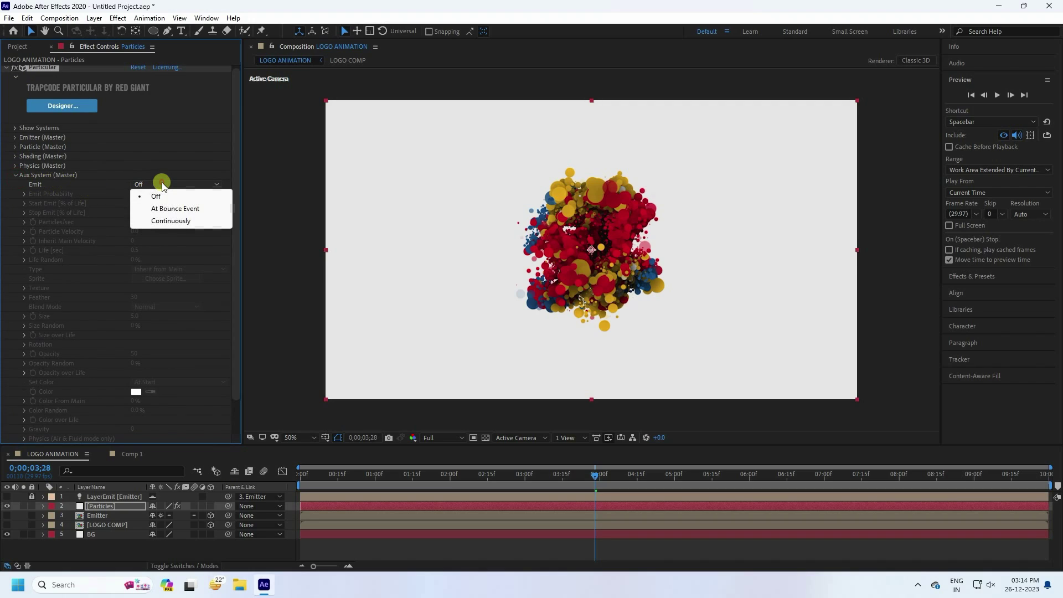
click(163, 221)
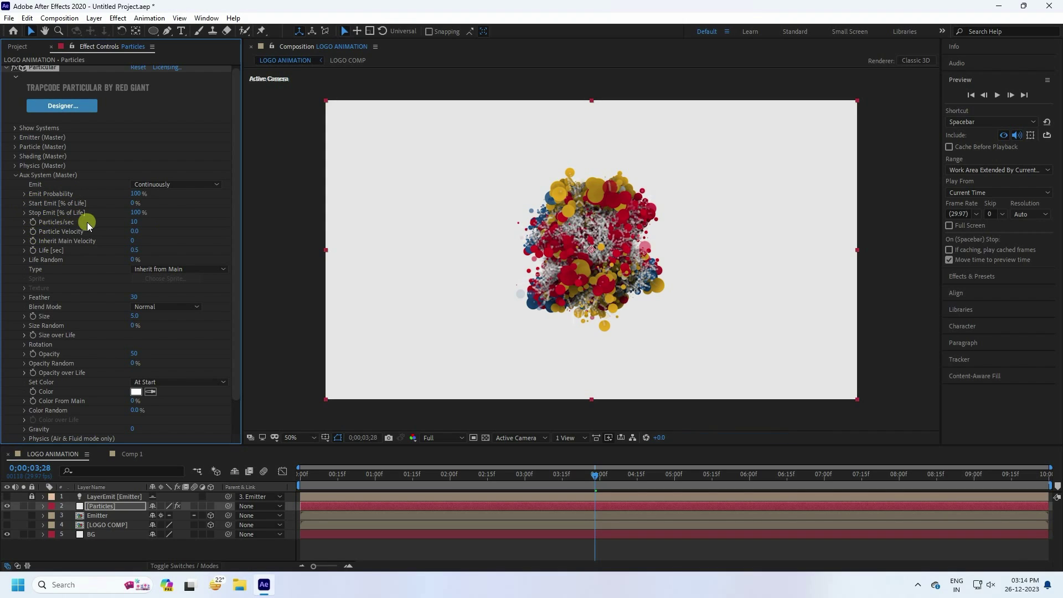
click(135, 222)
text(50)
key(Return)
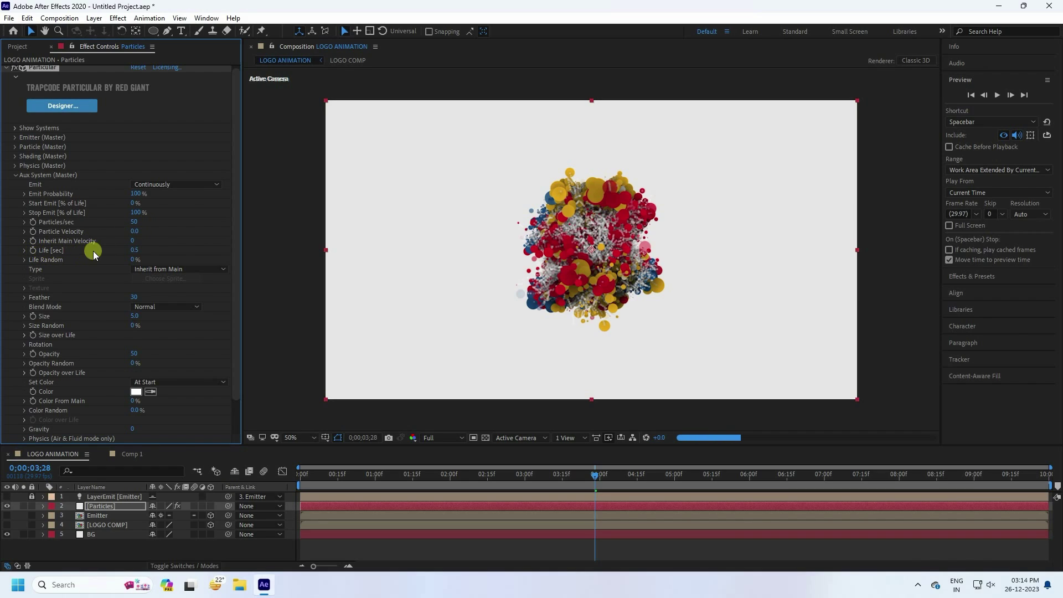
click(135, 250)
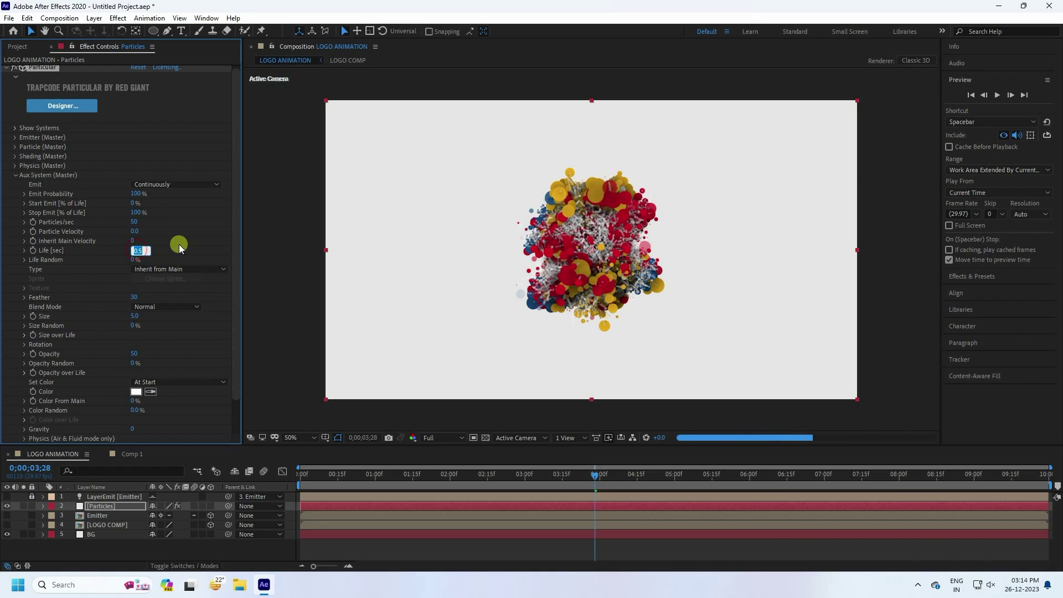
text(1)
key(Return)
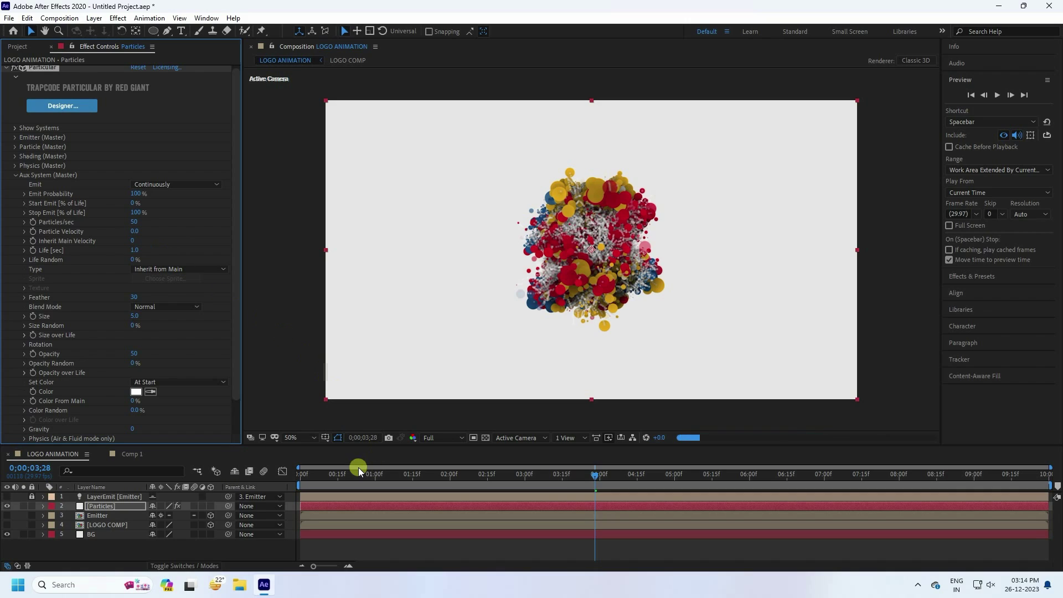
Give aux particles Feather 0, Color From Main 100% and Size 2.
click(311, 437)
click(303, 243)
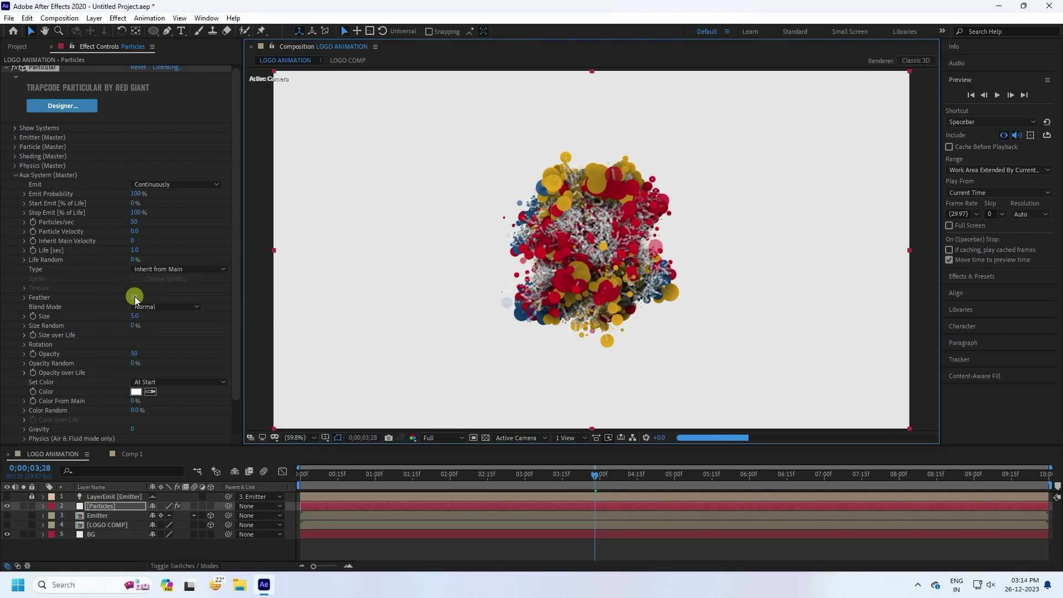
drag(135, 299, 138, 300)
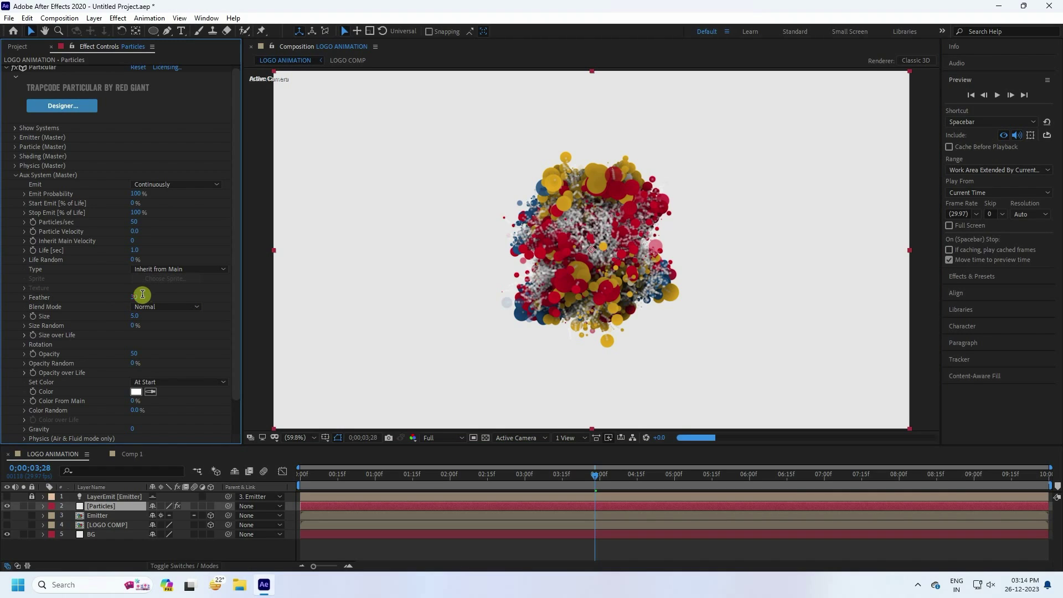
click(144, 297)
text(0)
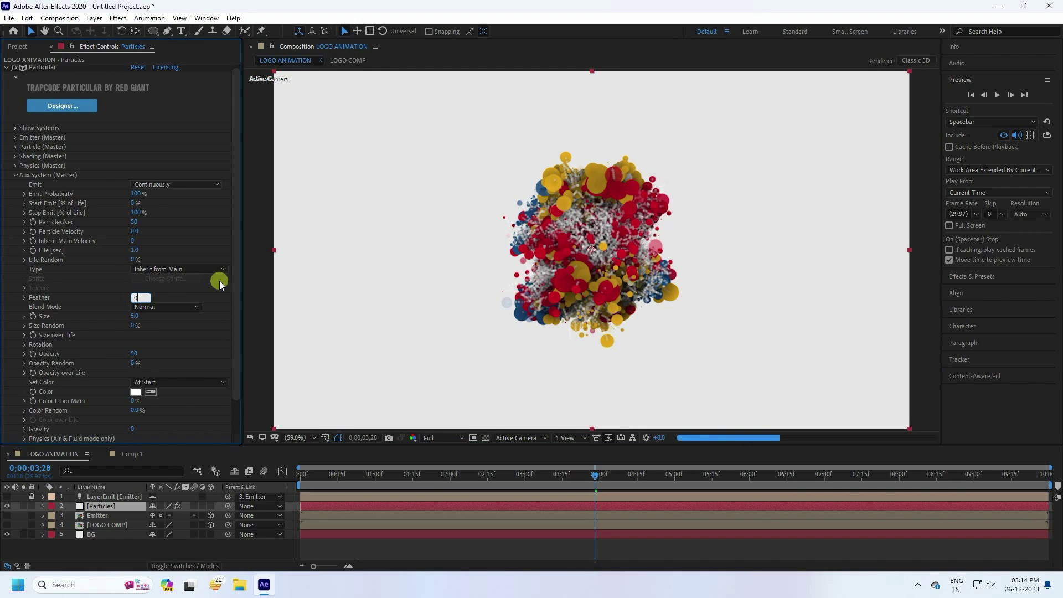
click(219, 284)
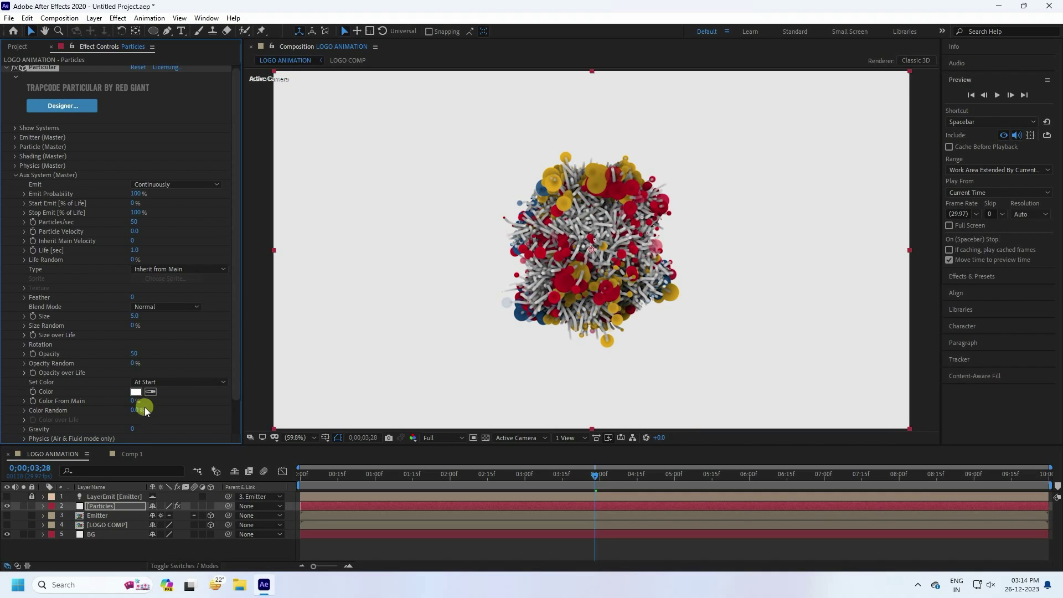
drag(208, 402, 208, 402)
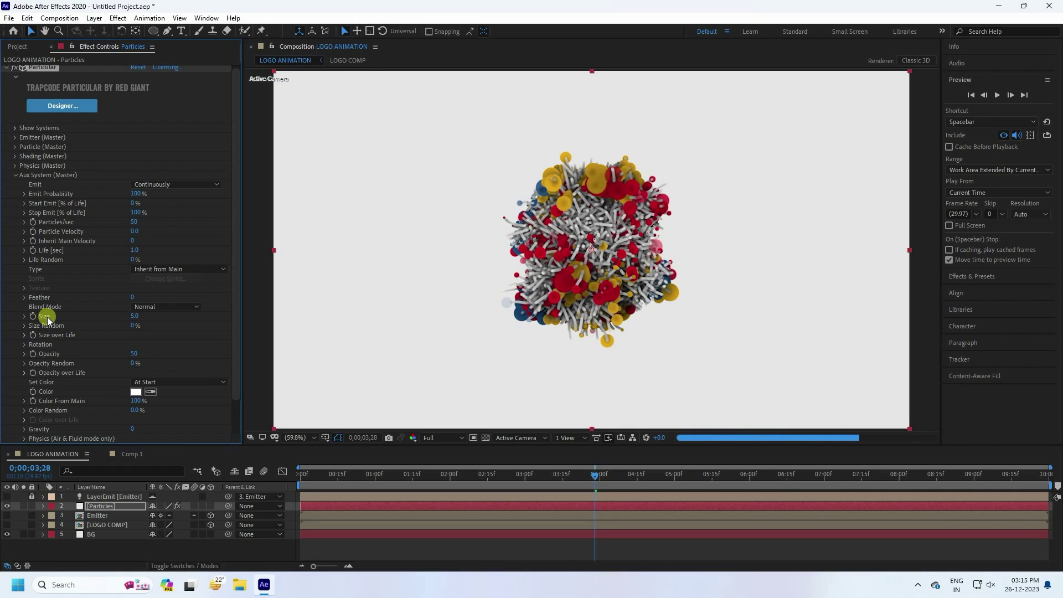
click(138, 316)
key(Return)
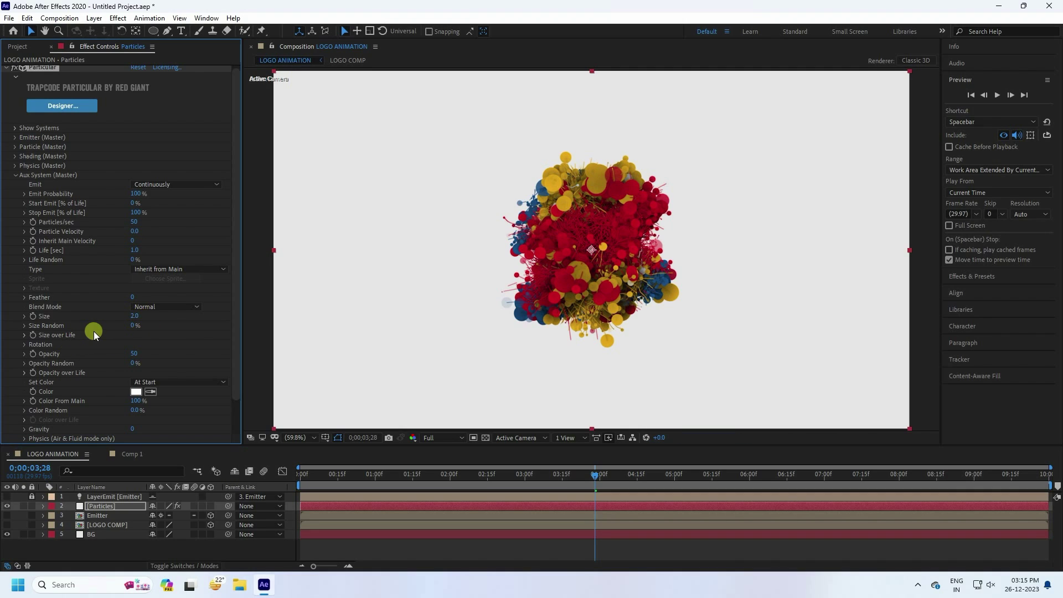
Apply a preset curve to the aux Size over Life.
scroll(74, 335, down, 1)
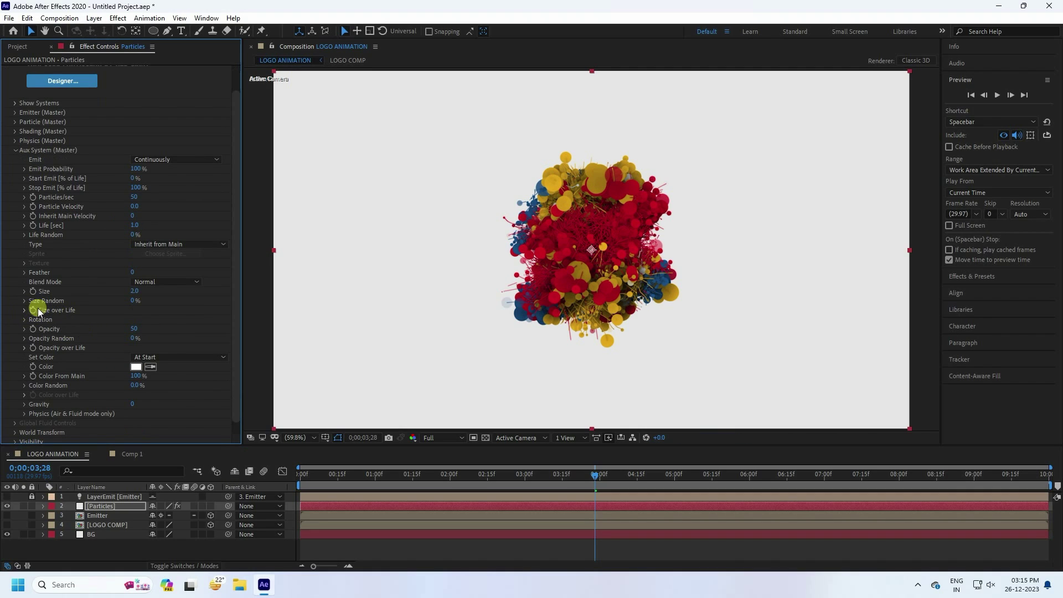
click(24, 310)
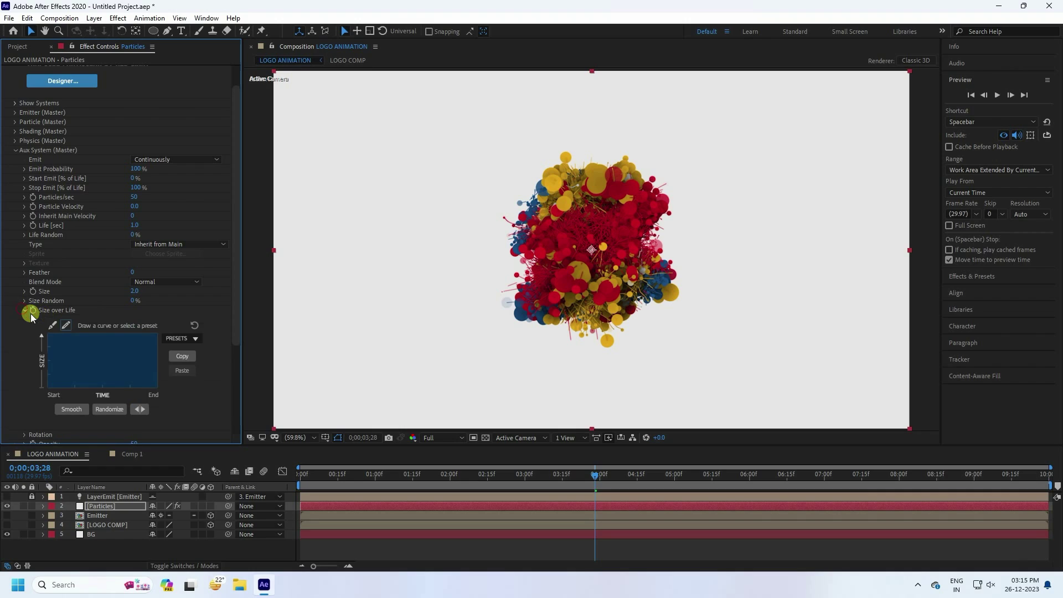
click(178, 339)
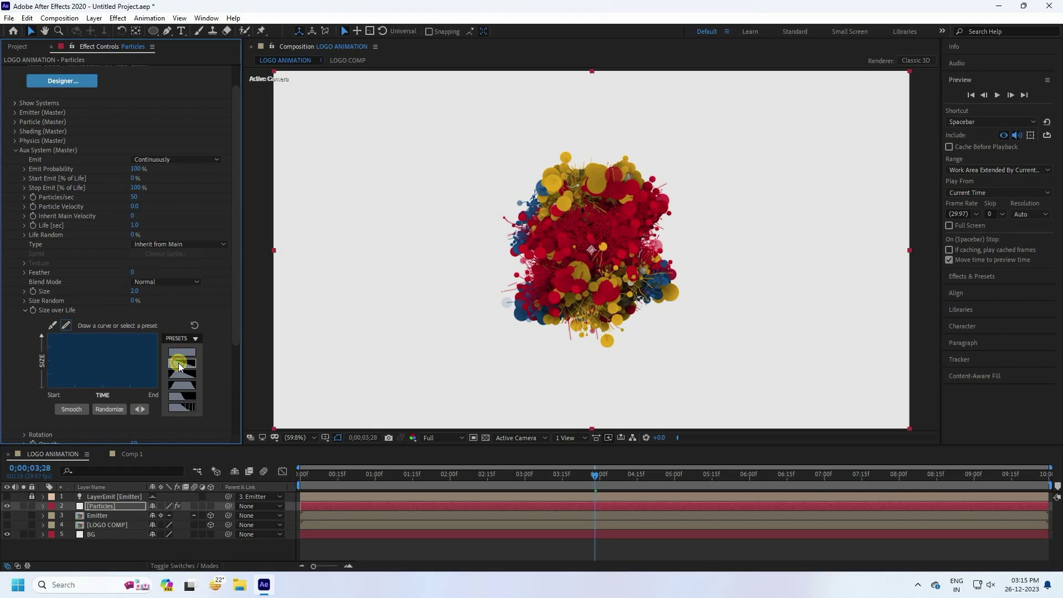
click(178, 363)
click(24, 310)
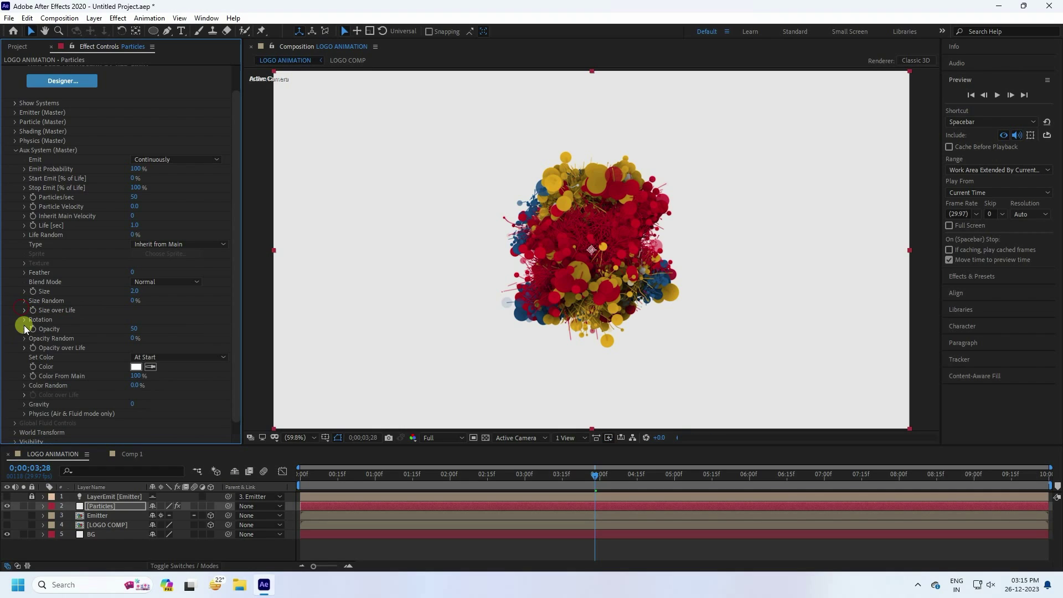
Set aux Opacity over Life to the descending fade-out preset.
click(24, 348)
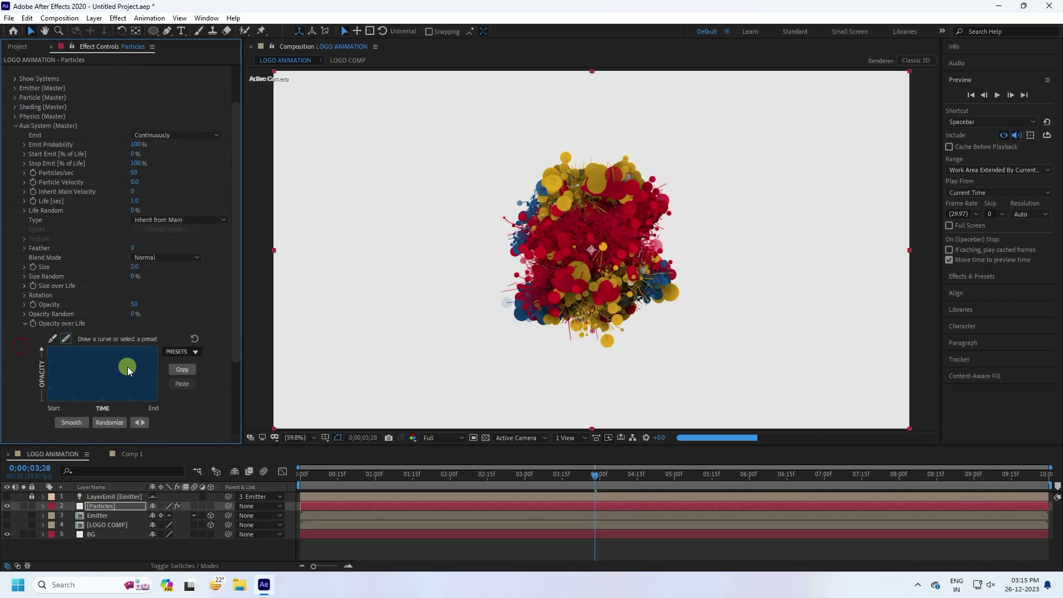
click(181, 351)
click(180, 377)
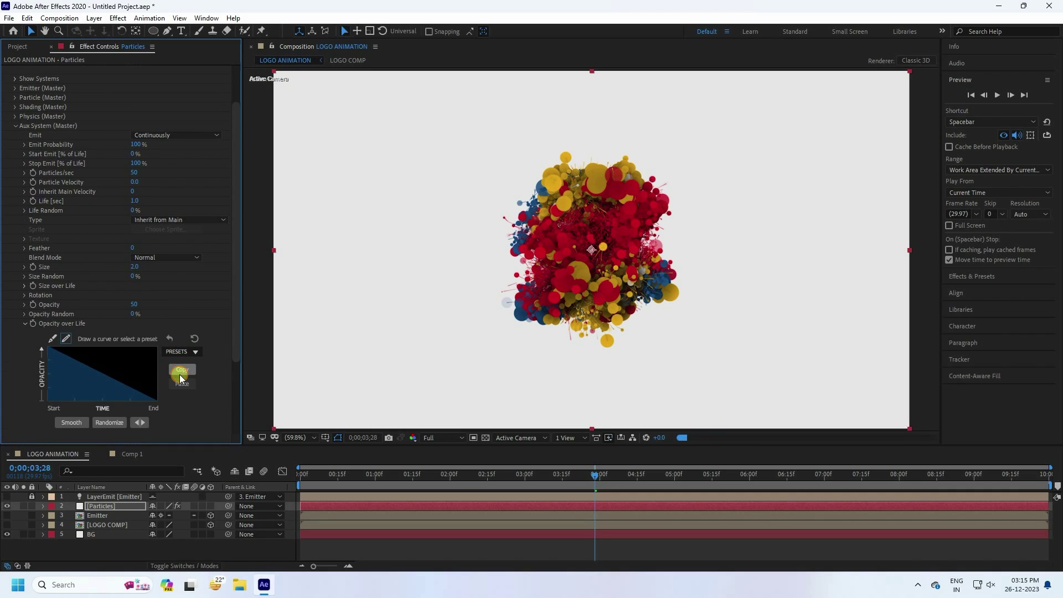
click(24, 324)
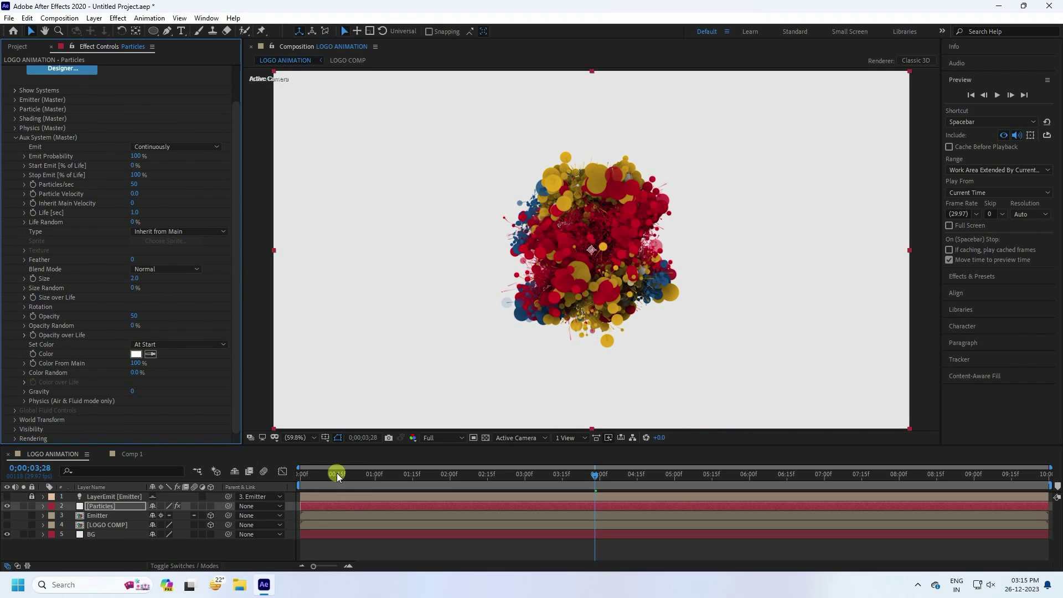
Keyframe World Transform X Rotation W at 2x at 0 seconds and 0x at 7 seconds.
drag(332, 473, 288, 475)
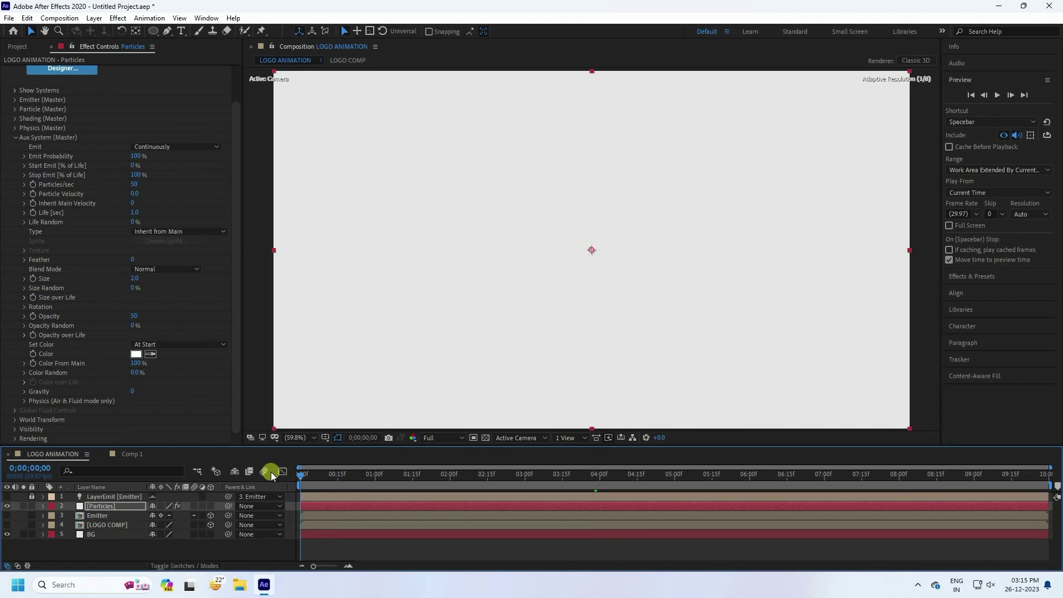
click(17, 138)
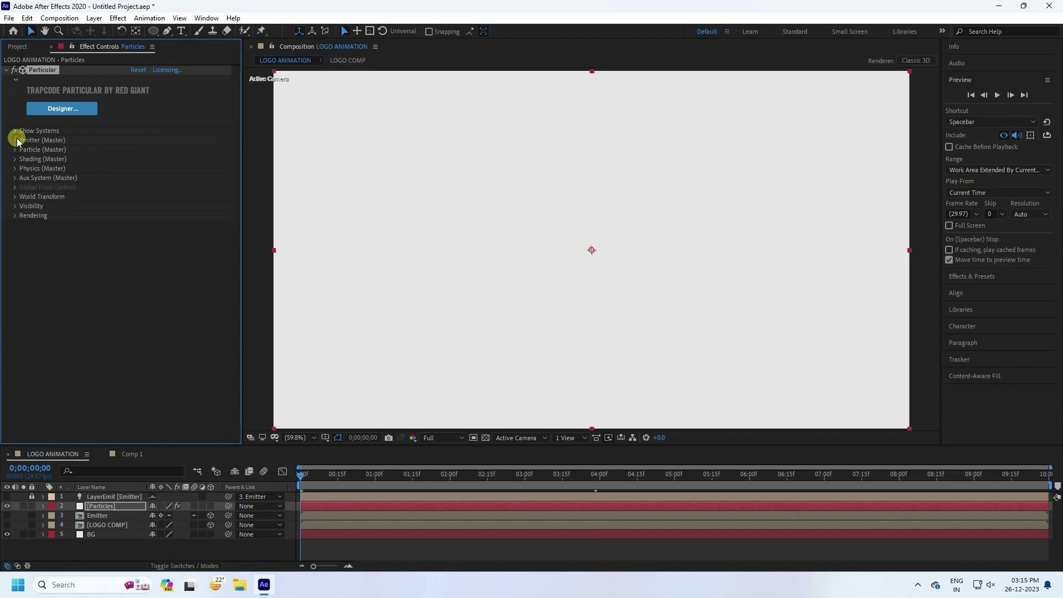
click(15, 196)
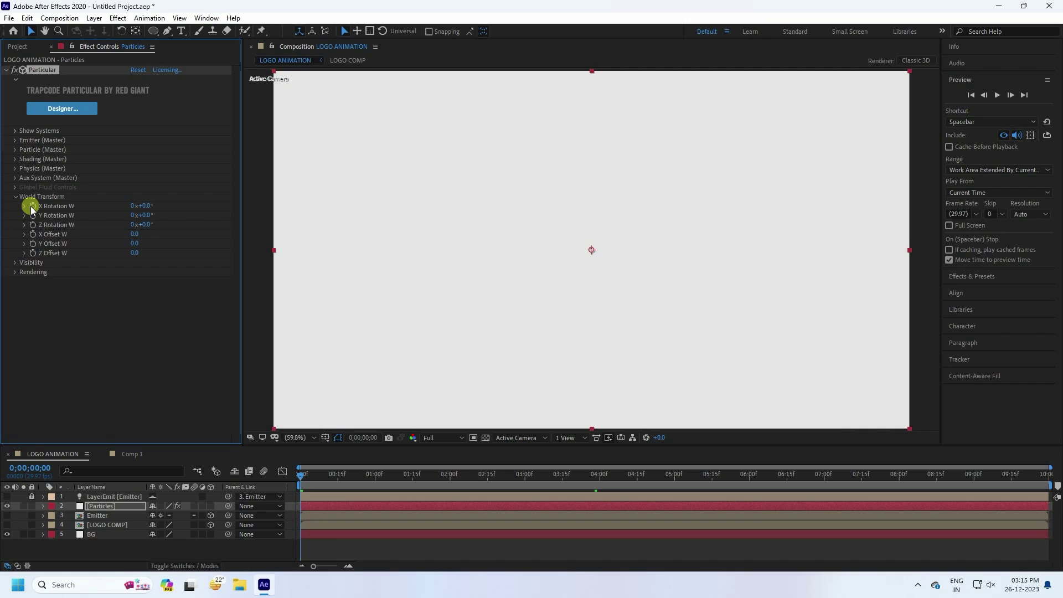
click(33, 206)
text(2)
key(Return)
click(823, 476)
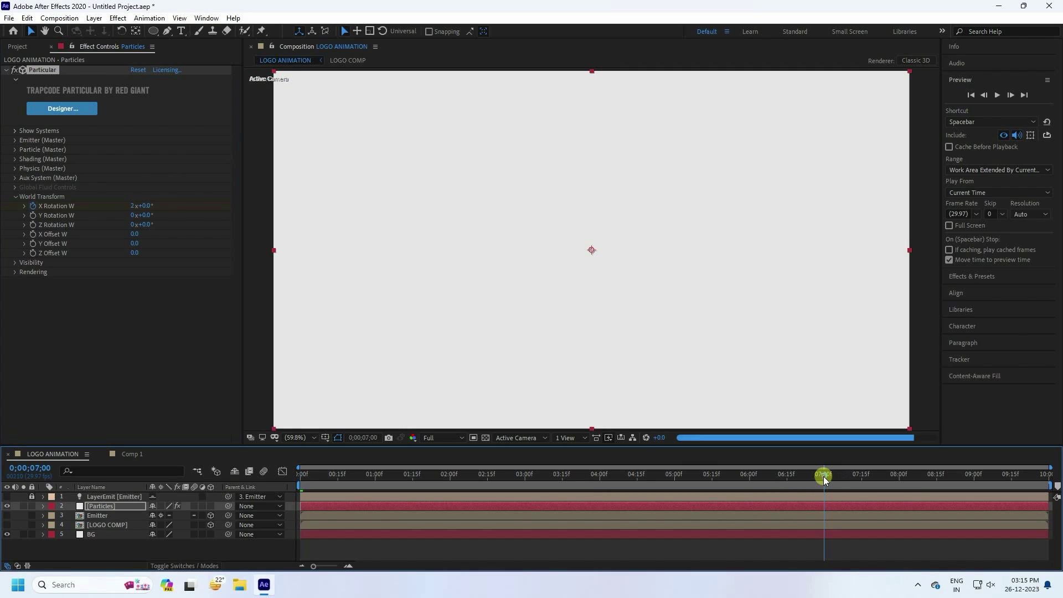
click(131, 206)
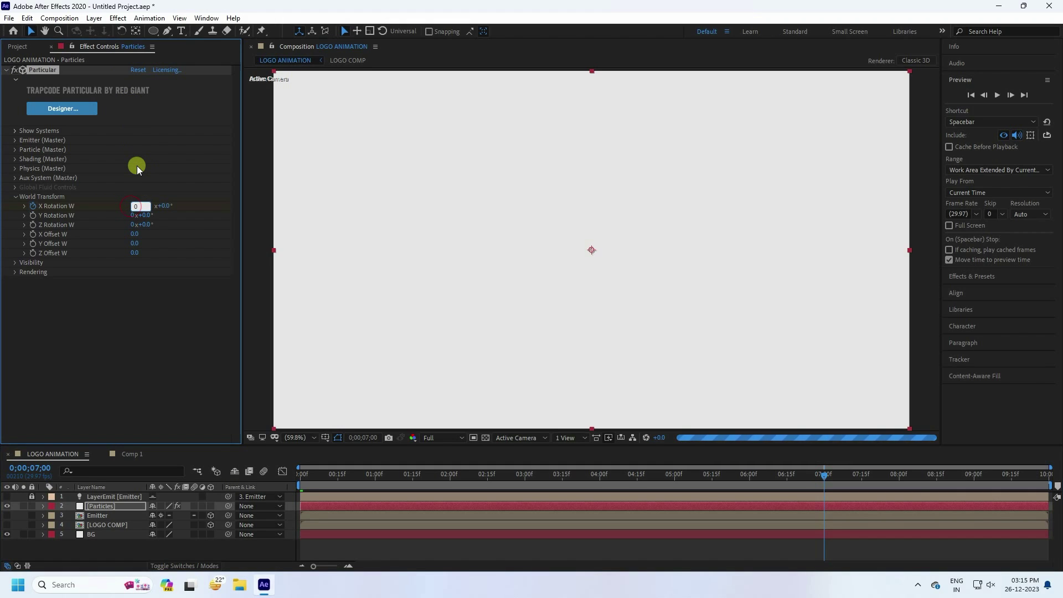
click(137, 165)
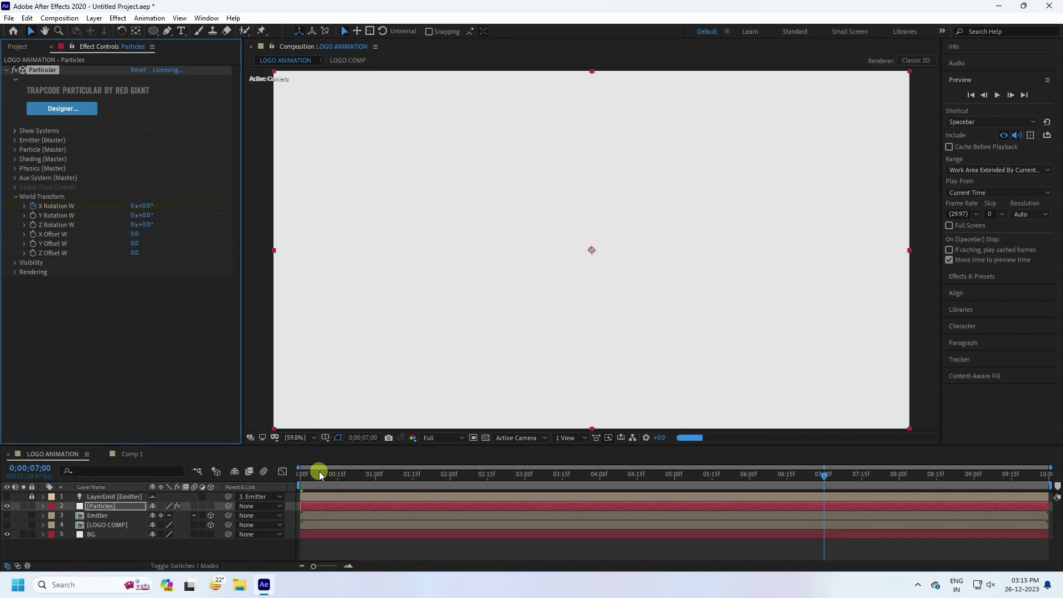
Play the spinning burst preview from frame 0, restart it, and stop at 2;13.
drag(319, 470, 281, 472)
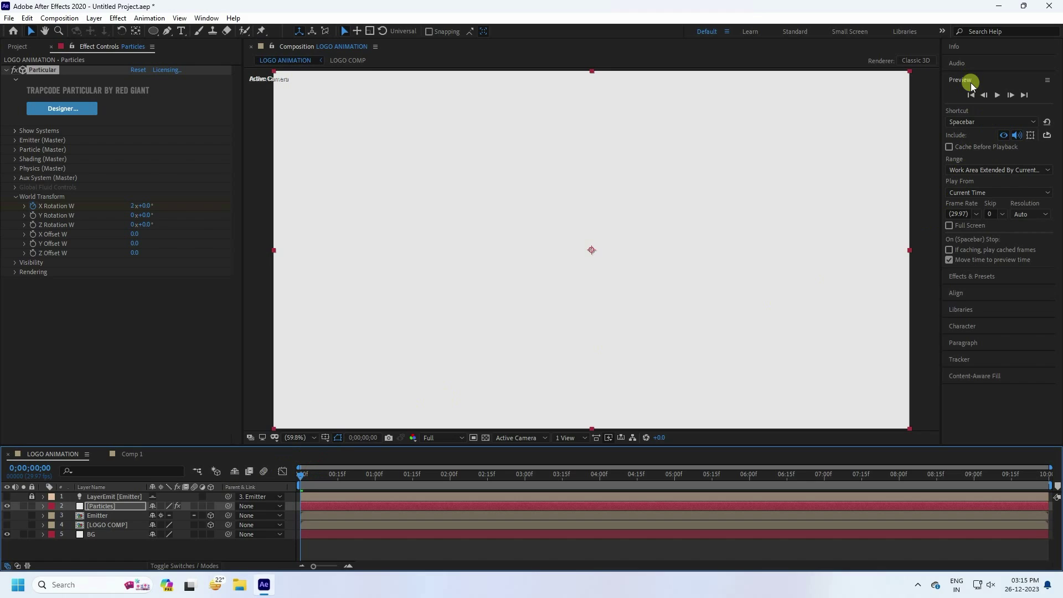
click(997, 96)
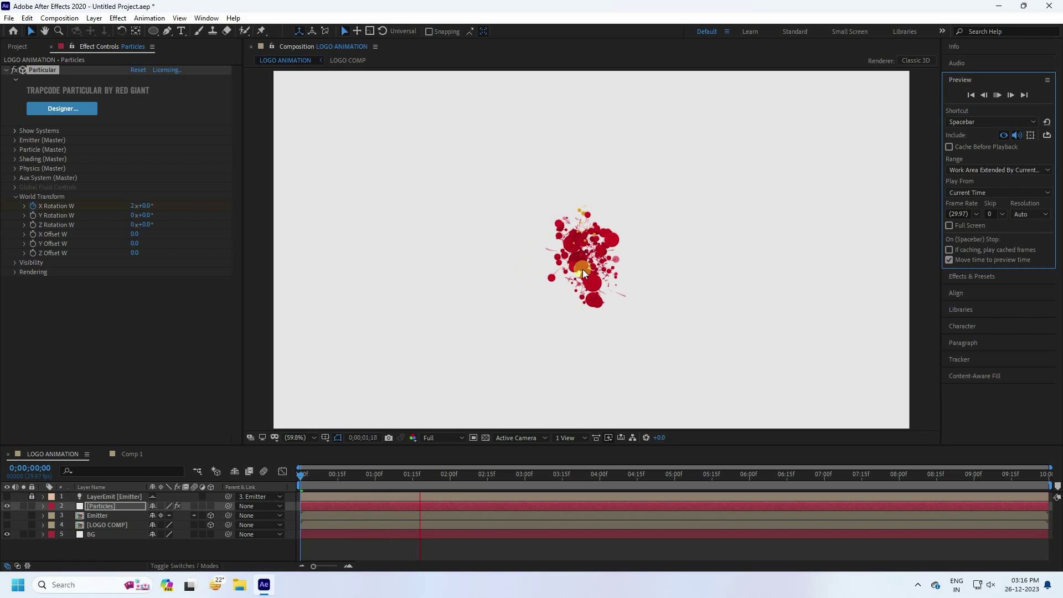
click(998, 94)
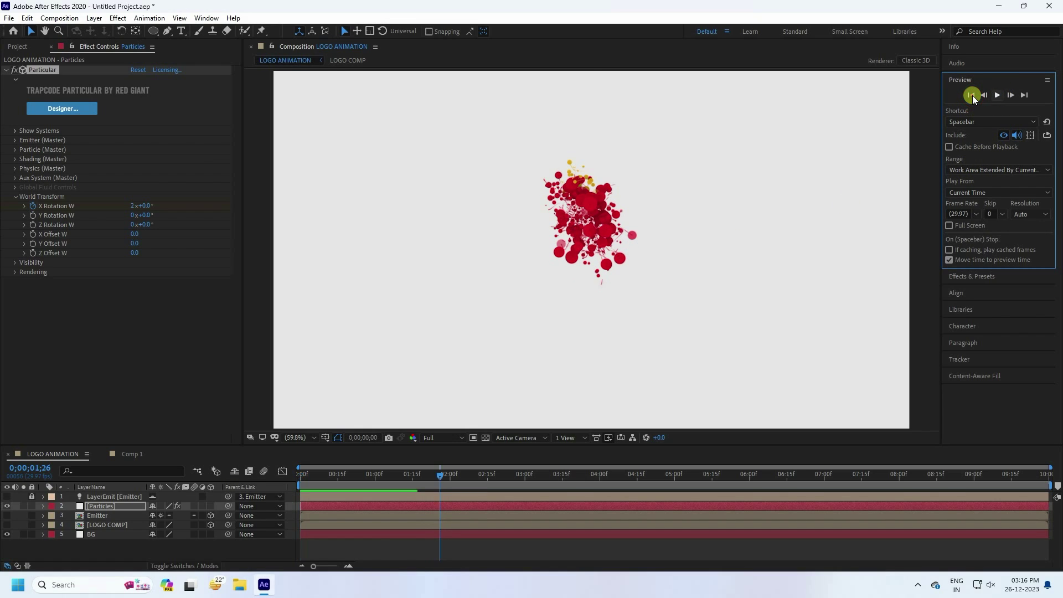
click(972, 96)
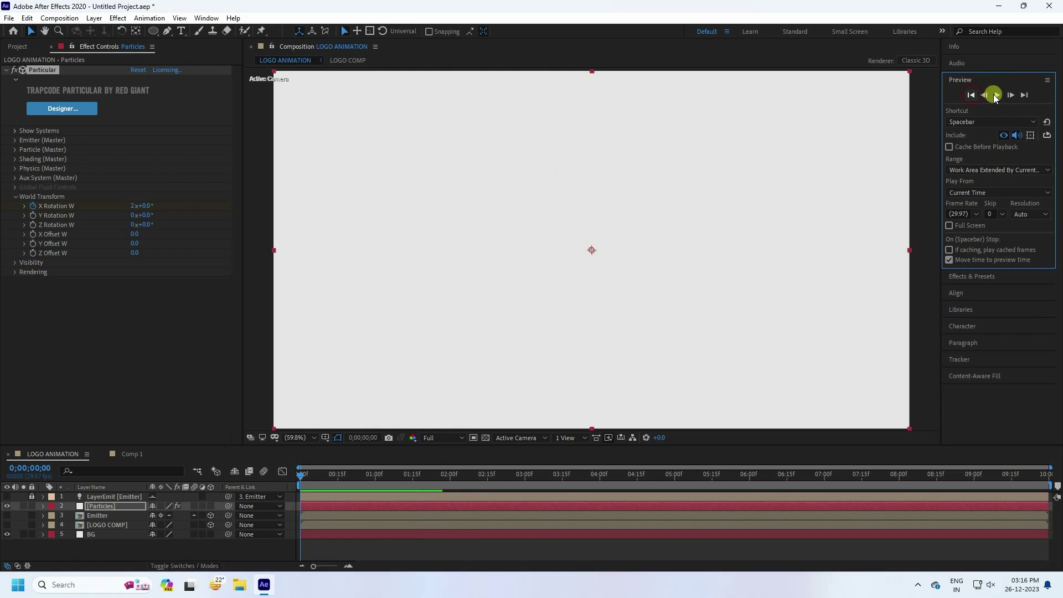
click(994, 94)
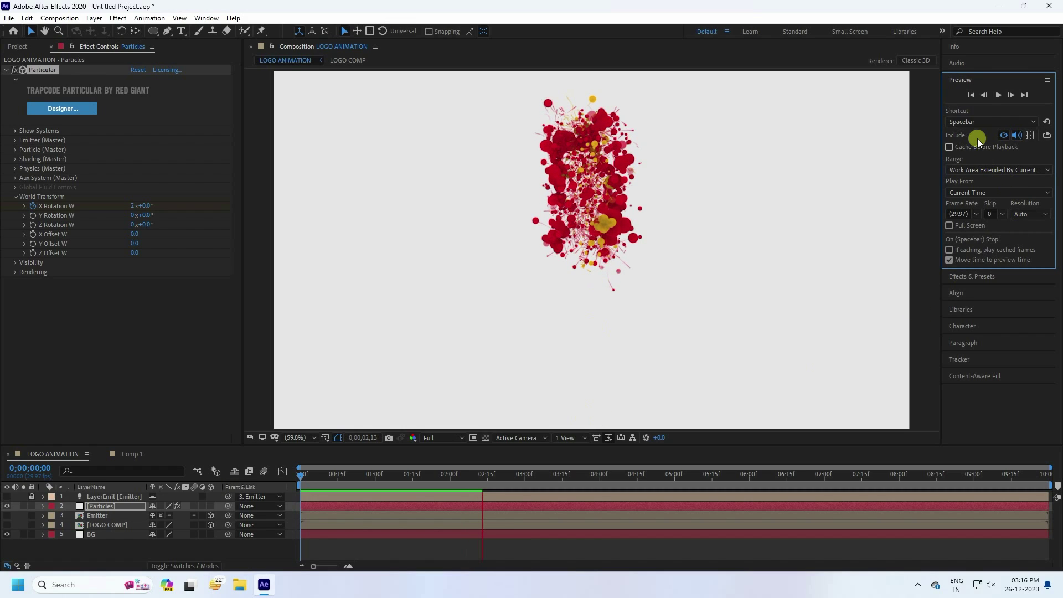
click(997, 96)
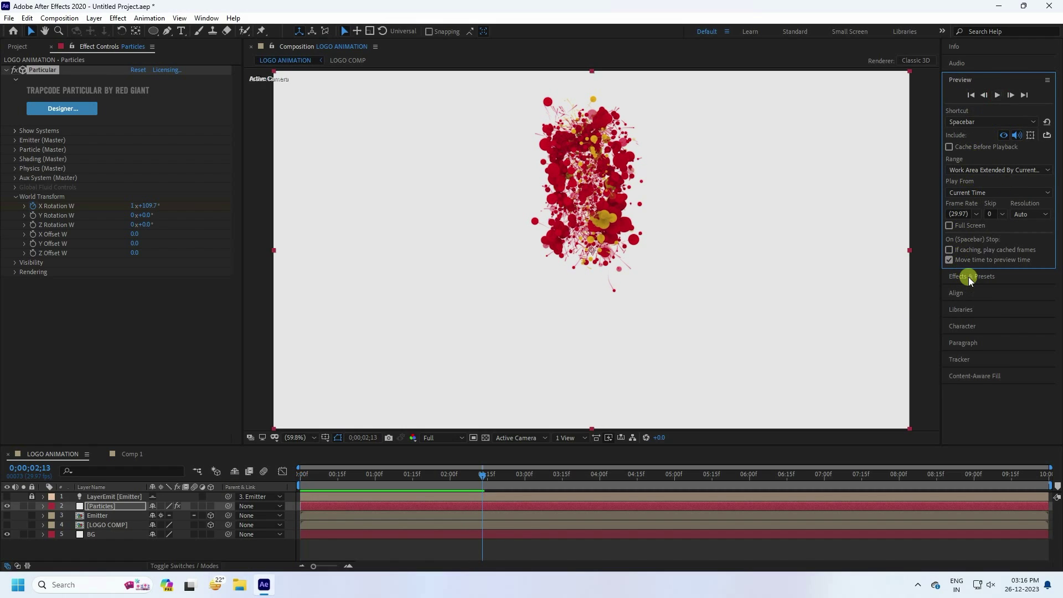
Apply the Sharpen effect, found by searching 'shar', to the Particles layer at amount 50.
click(968, 277)
click(977, 111)
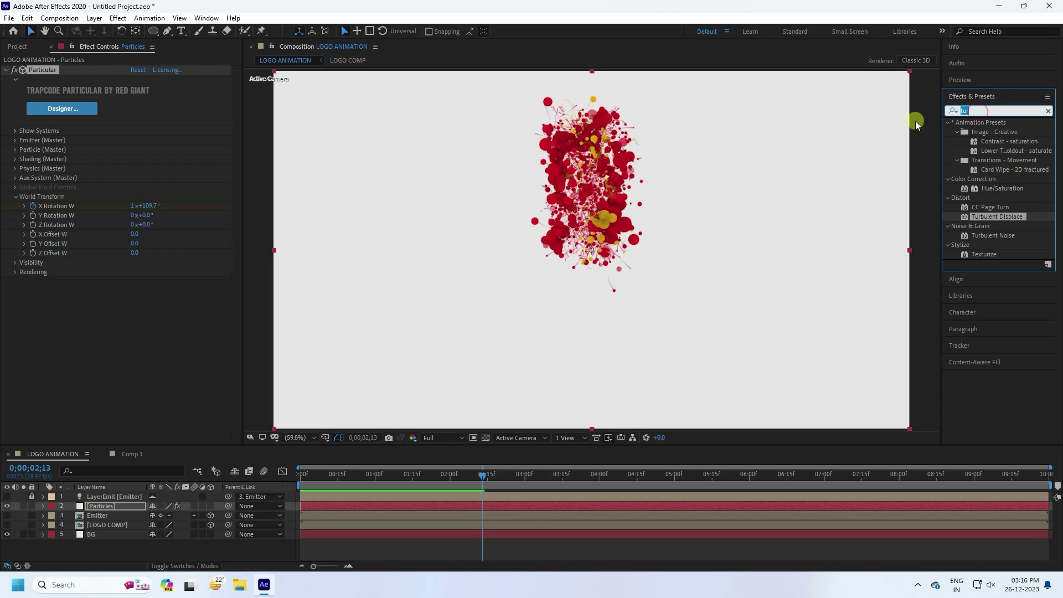
text(shar)
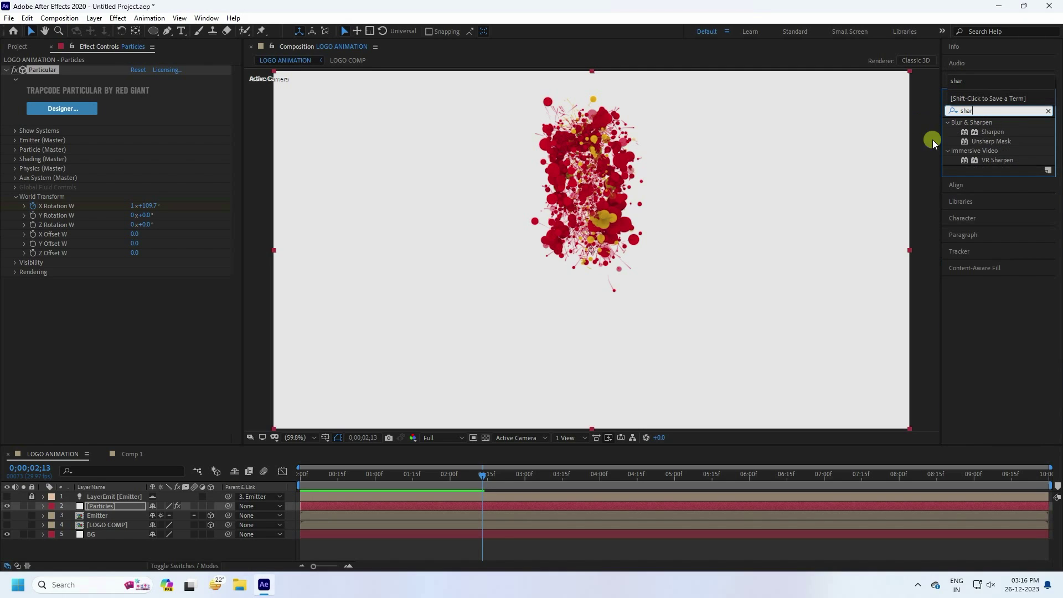
drag(1010, 125, 114, 510)
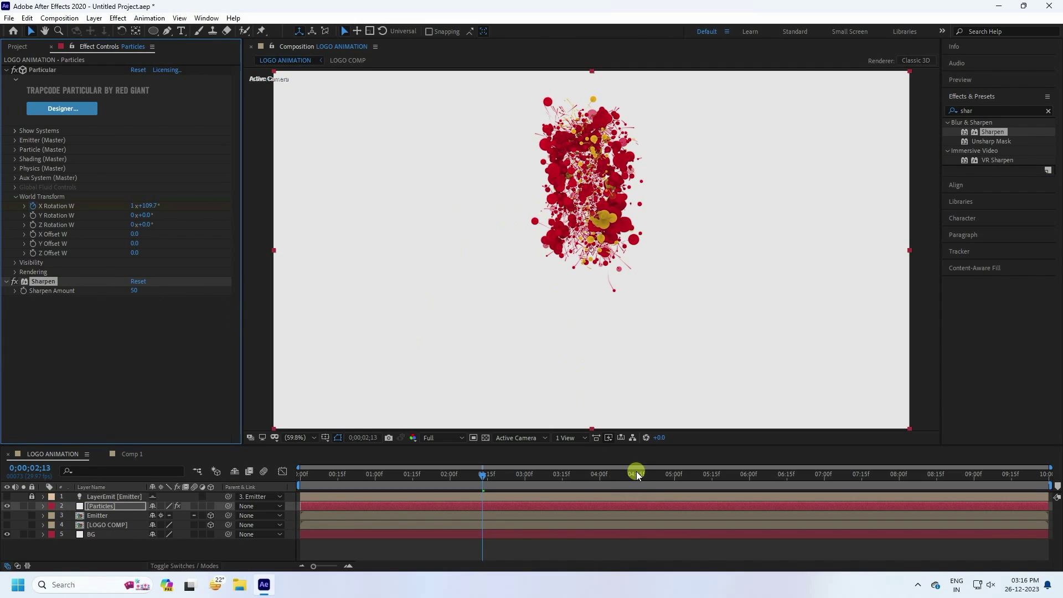
View the full burst at about 5 seconds fitted in the viewer, with Particles selected.
drag(673, 475, 676, 472)
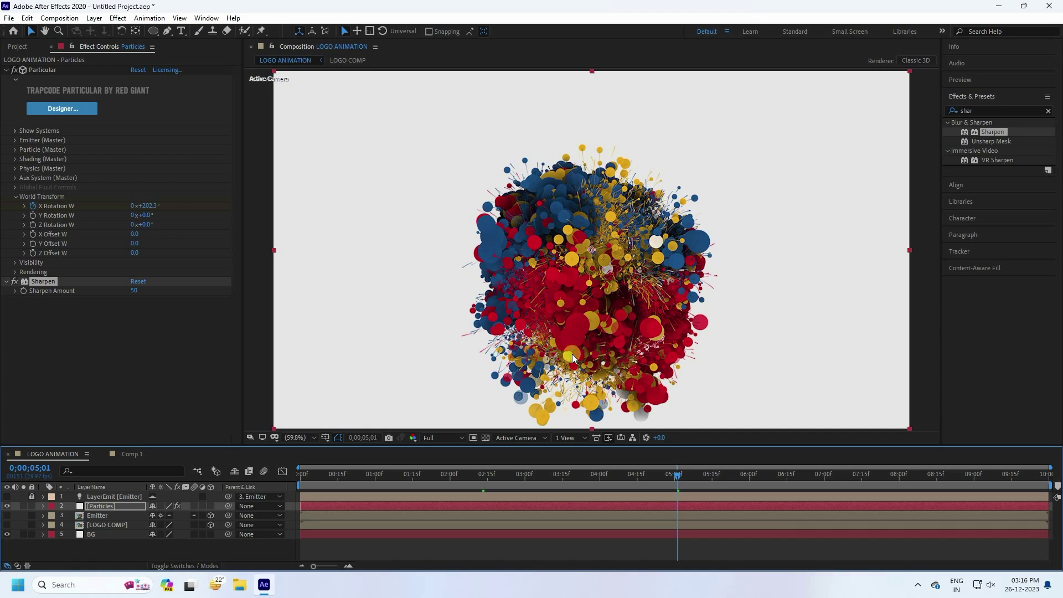
key(comma)
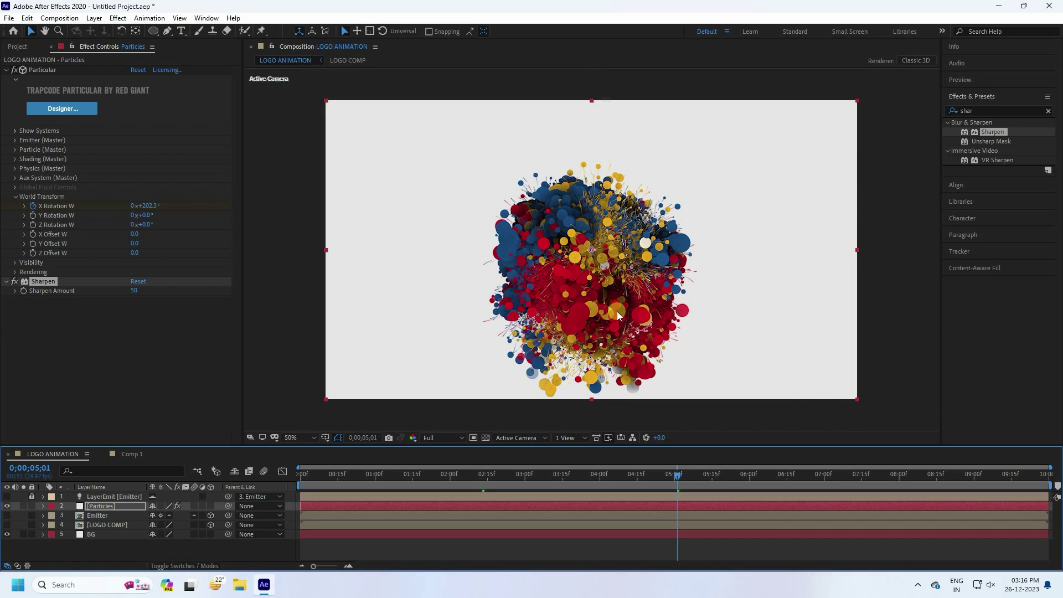
key(slash)
click(301, 440)
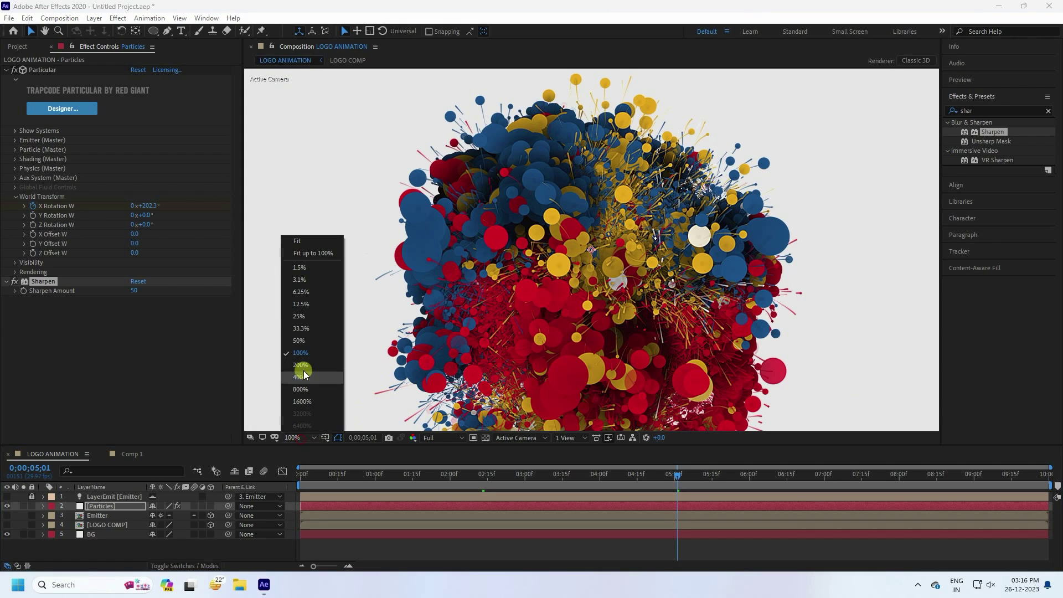
click(327, 249)
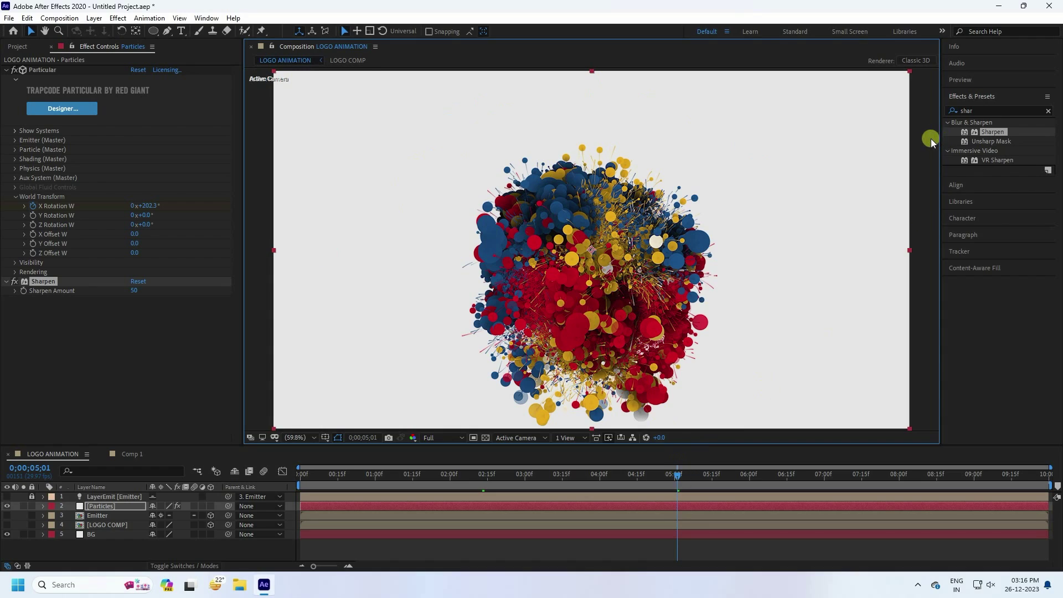
click(98, 508)
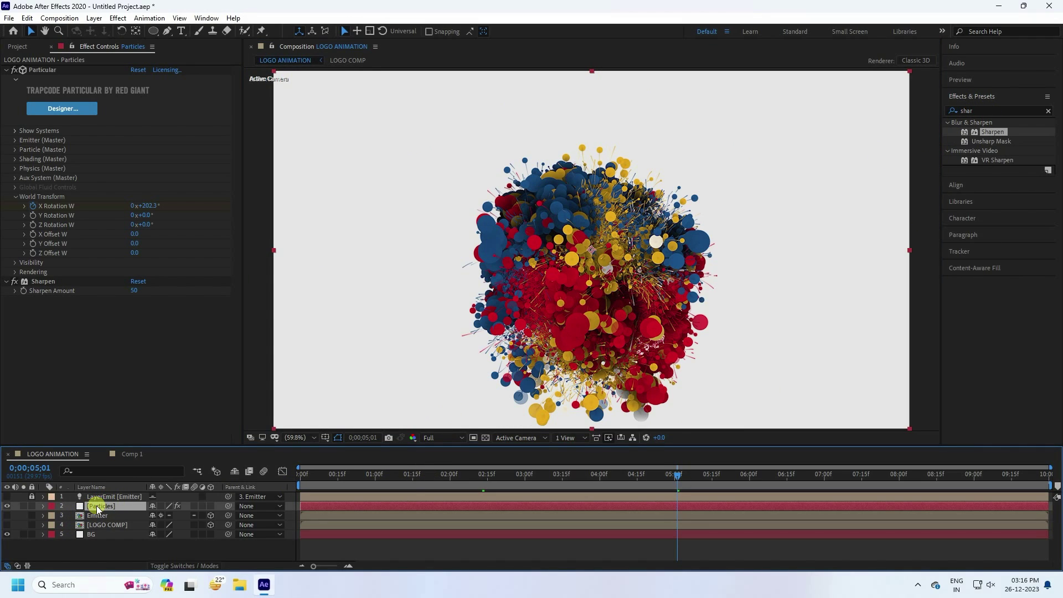
Duplicate the Particles layer, rename the copy 'Particles BG', and collapse its World Transform.
key(ctrl+d)
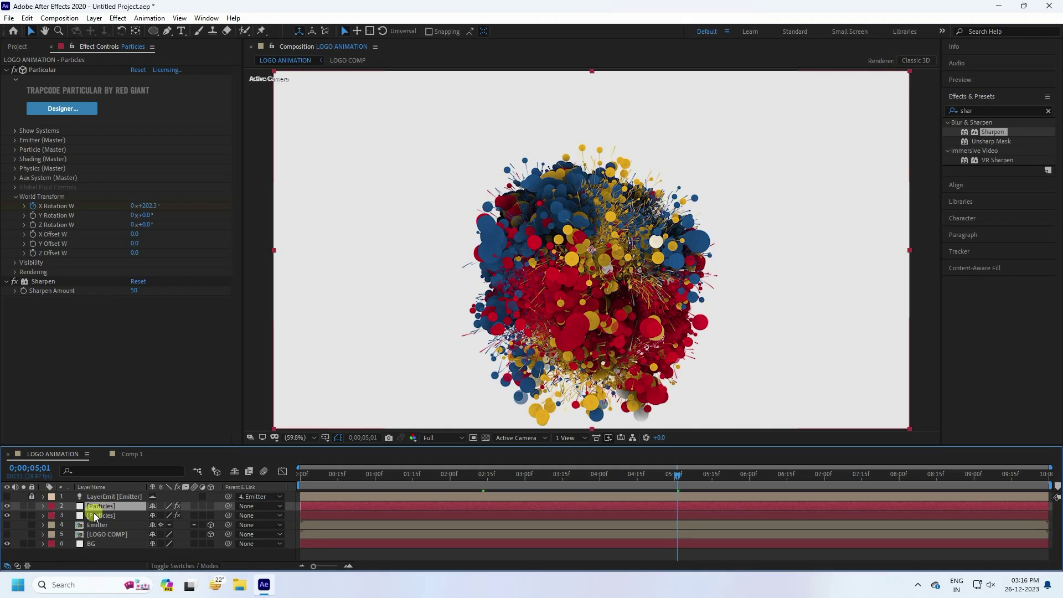
click(102, 516)
right_click(104, 515)
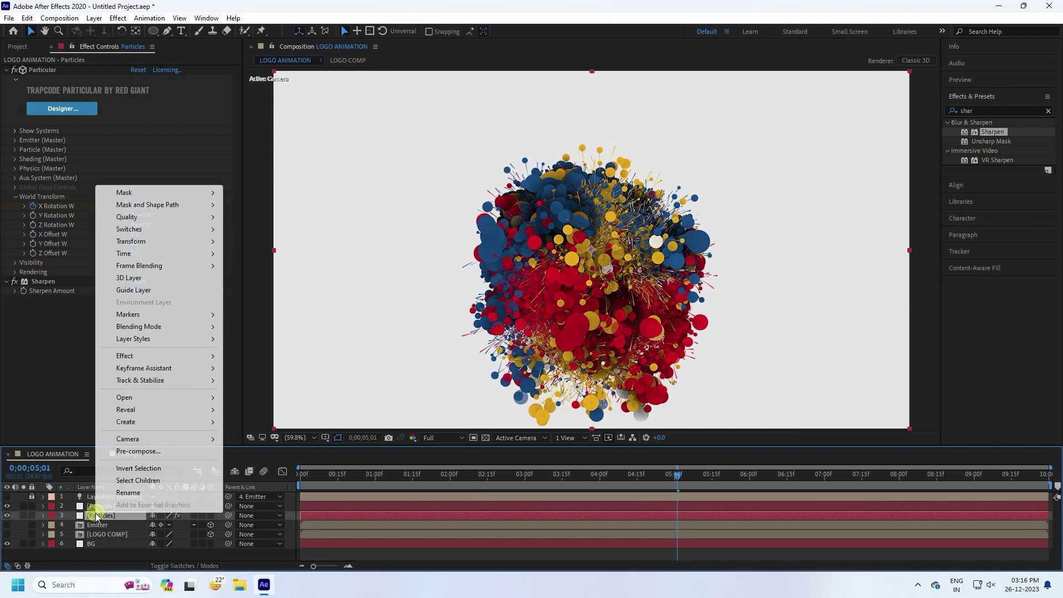
click(131, 499)
key(End)
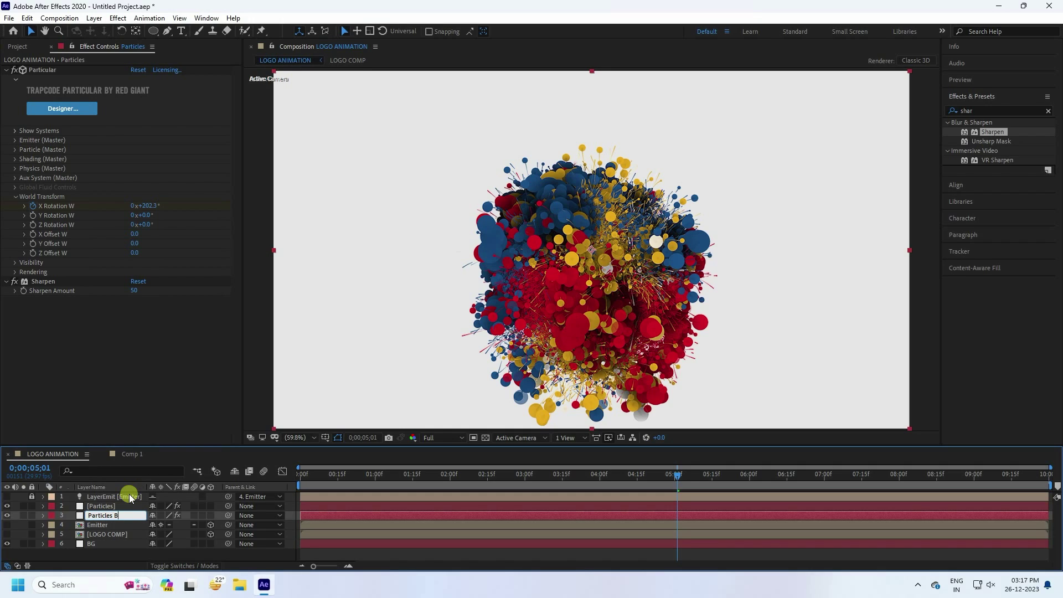
key(Return)
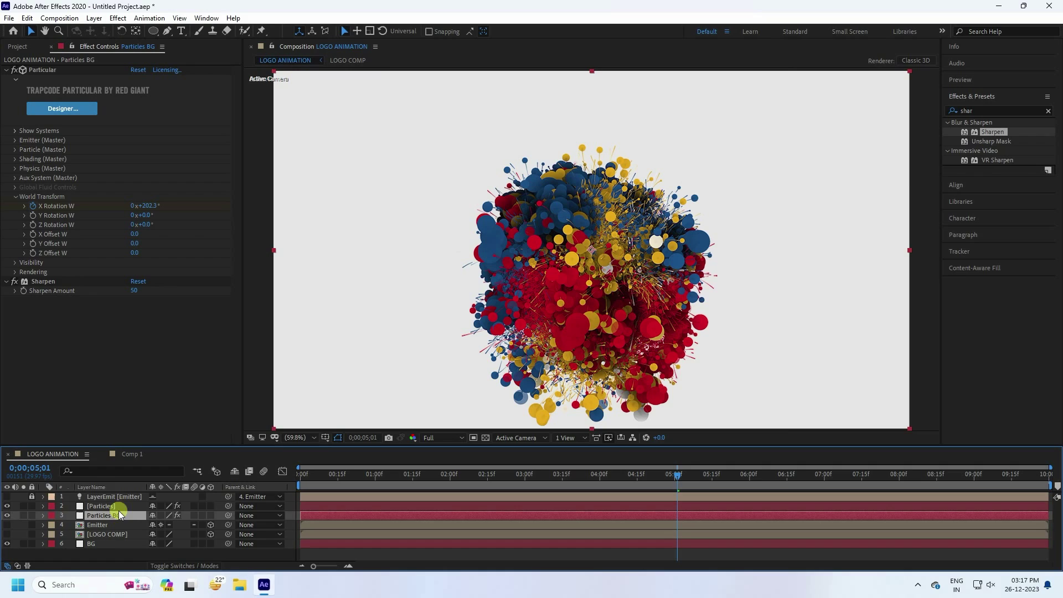
click(16, 199)
click(15, 197)
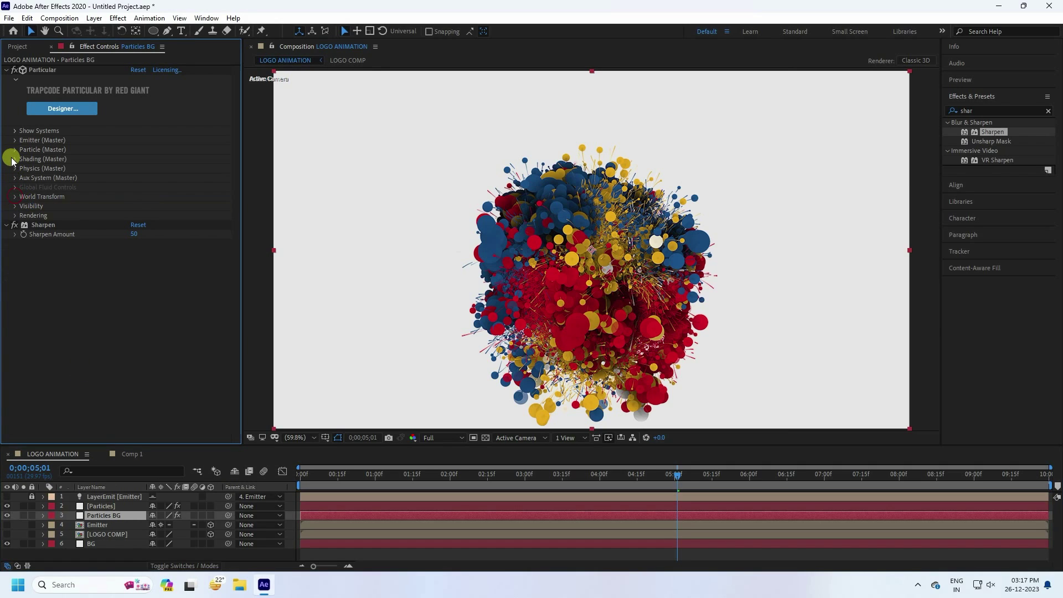
Show Particles BG's emitter settings and keyframes, returning to the five-second keyframe.
click(15, 140)
click(140, 159)
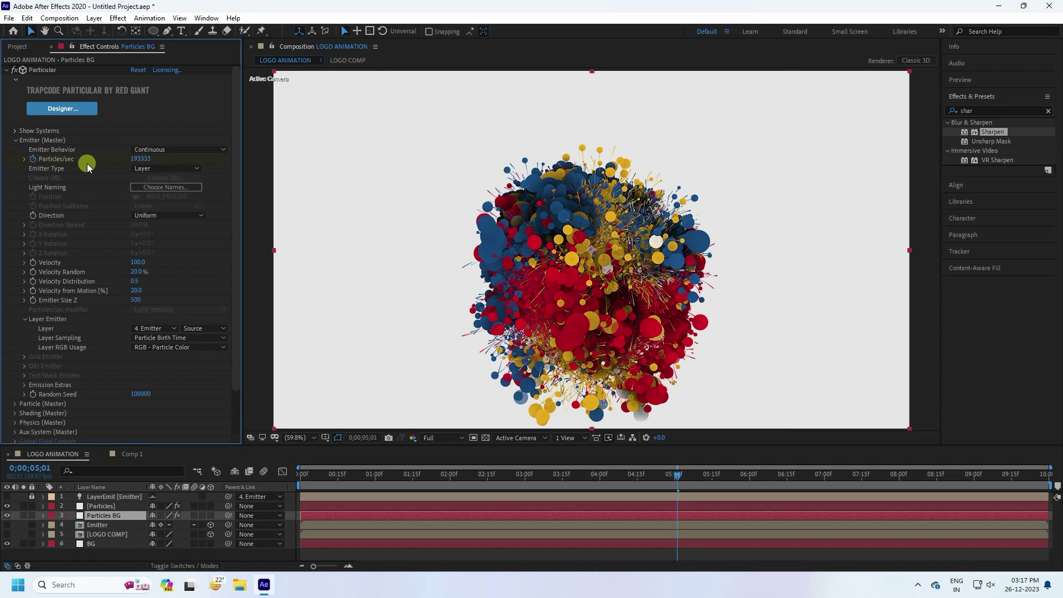
key(u)
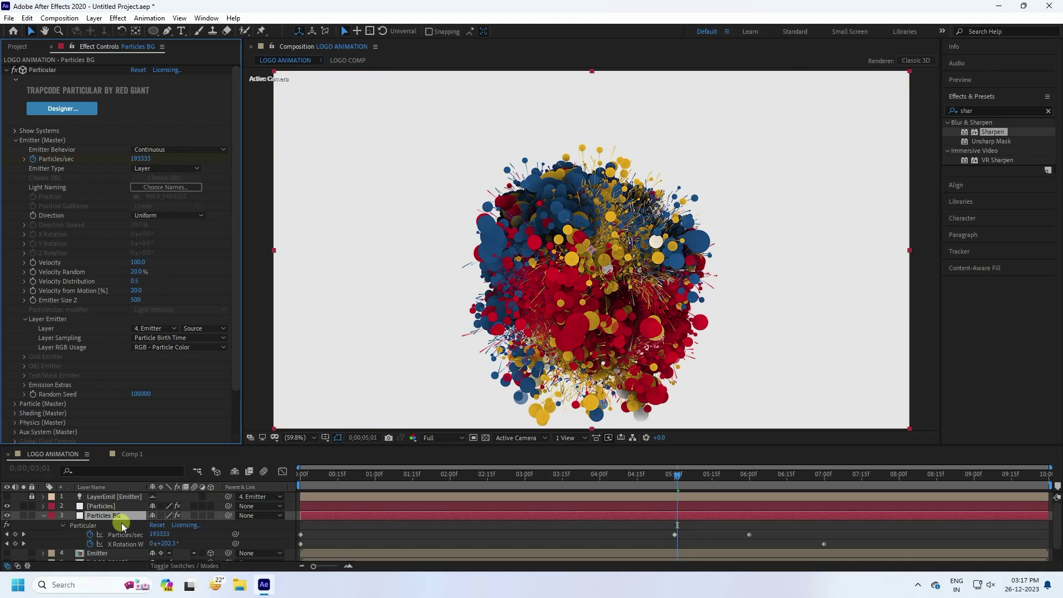
click(7, 535)
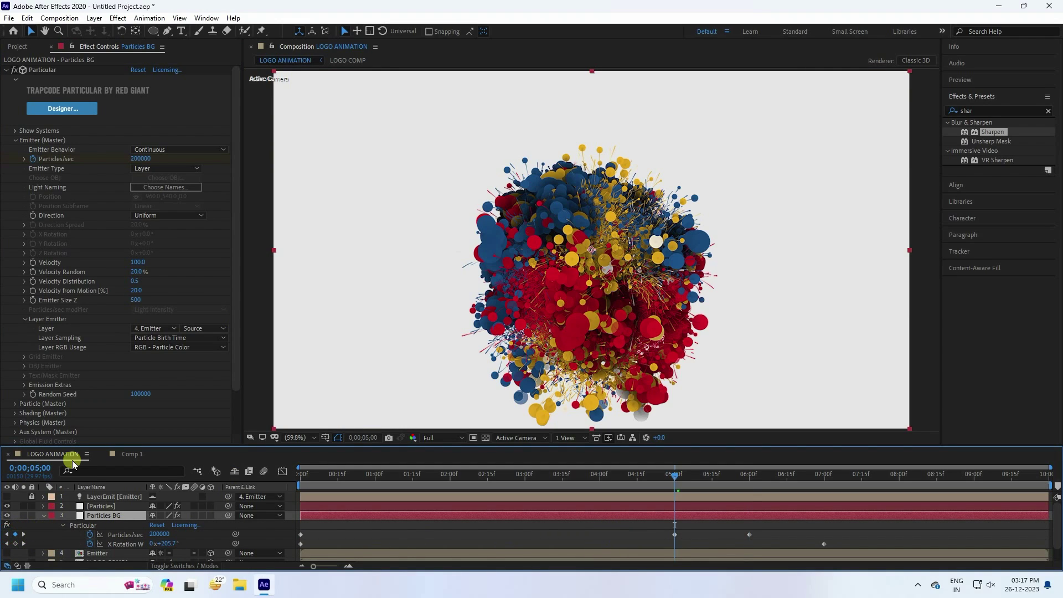
Set the Particles BG emitter to 60000 particles/sec and Velocity 500.
click(143, 159)
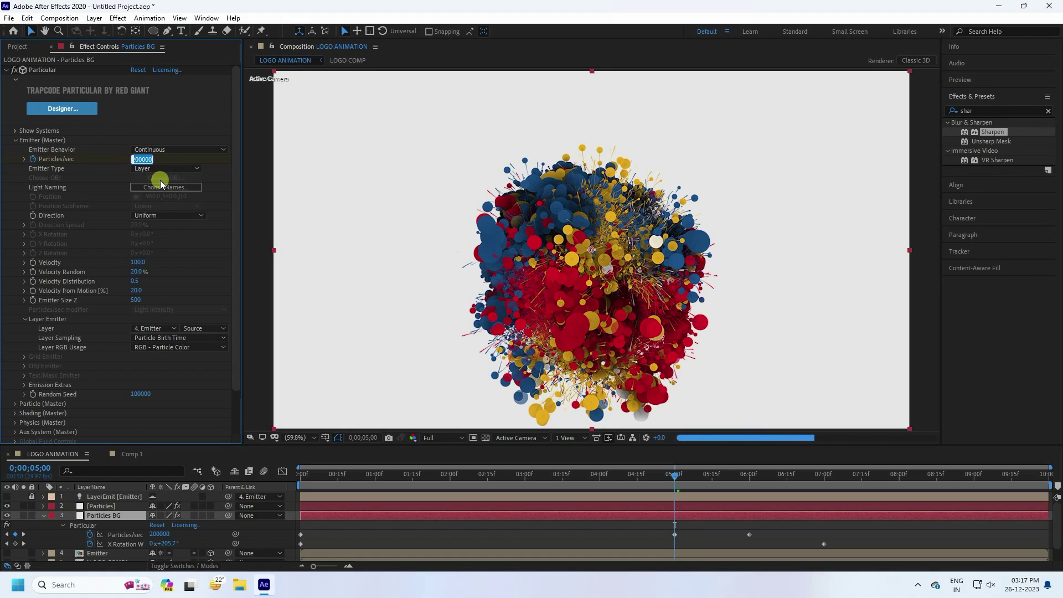
text(6)
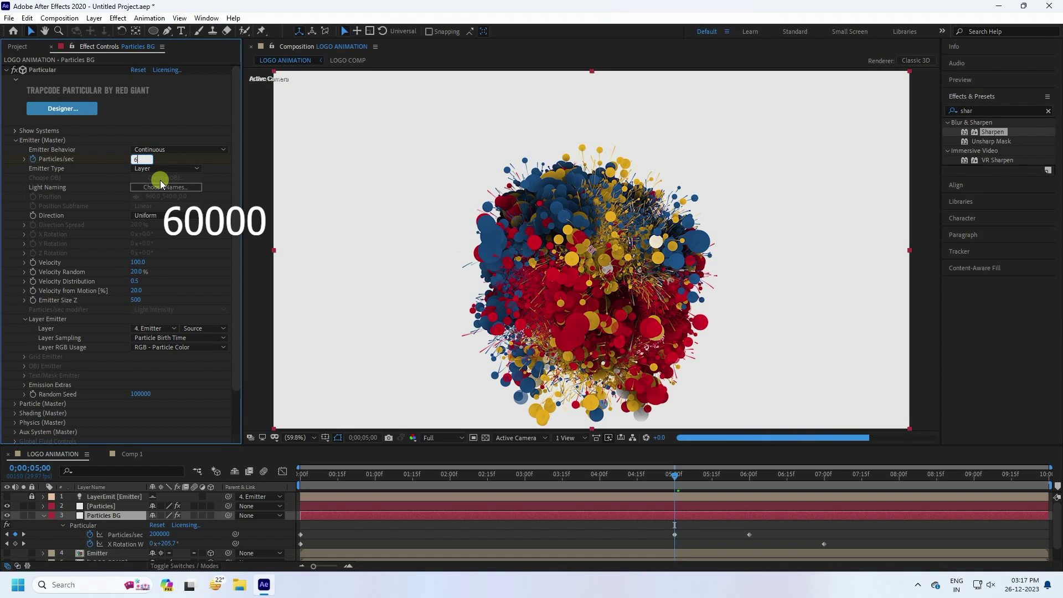
text(0000)
key(Return)
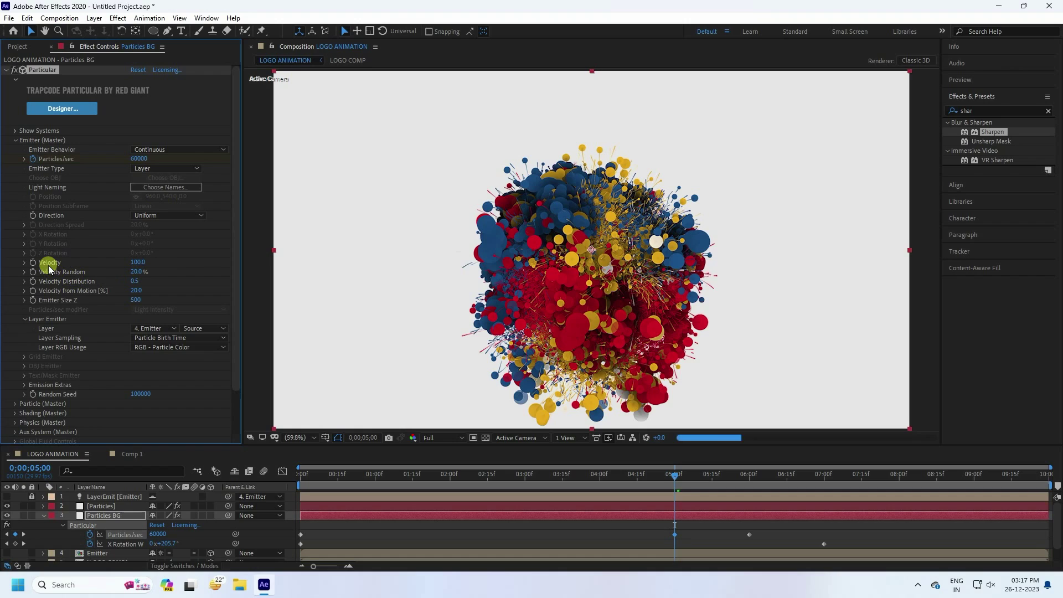
click(134, 262)
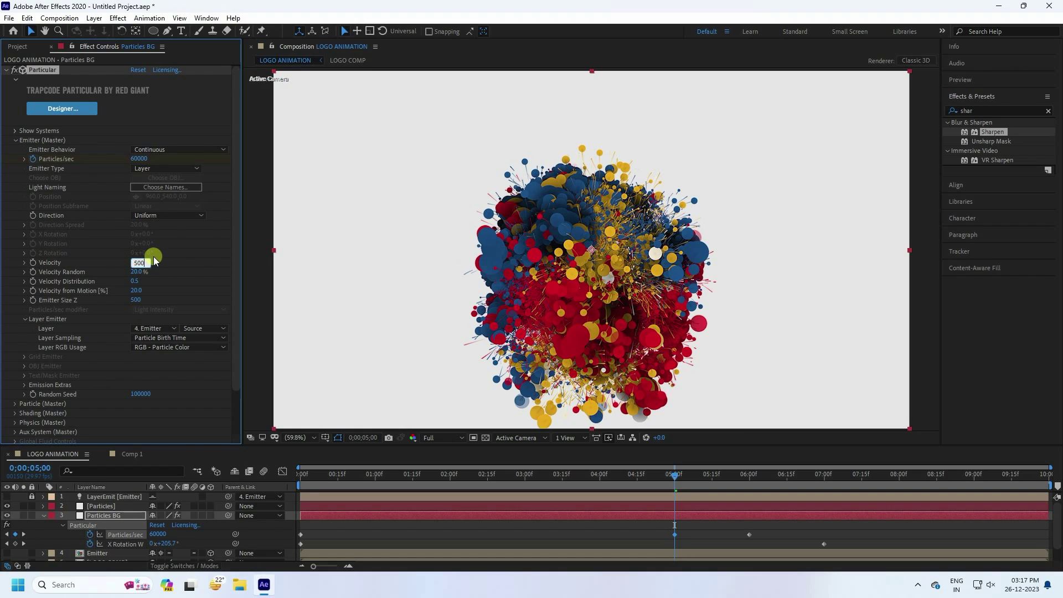
key(Return)
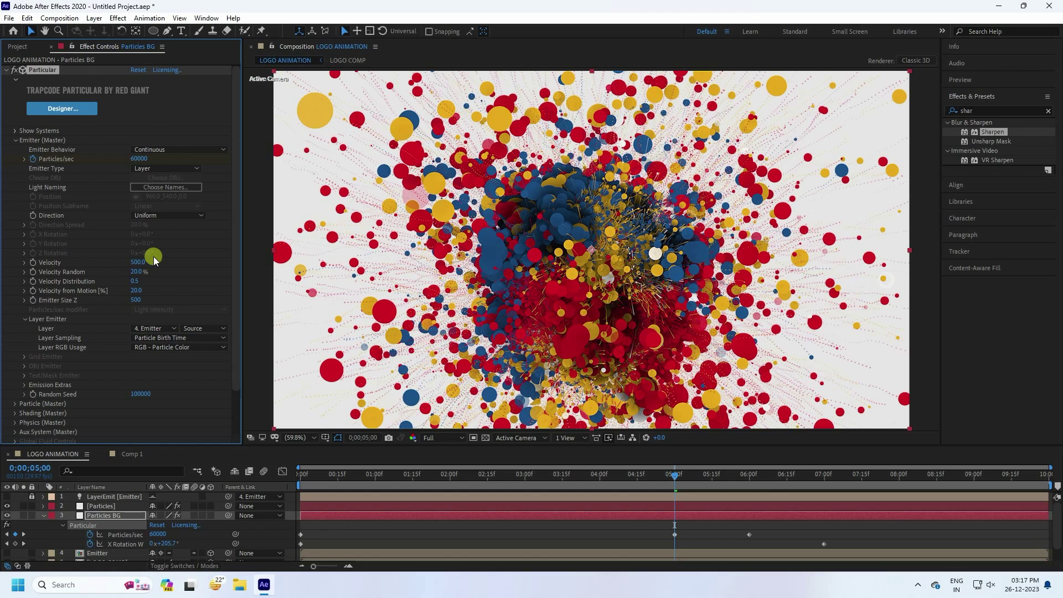
scroll(593, 237, down, 1)
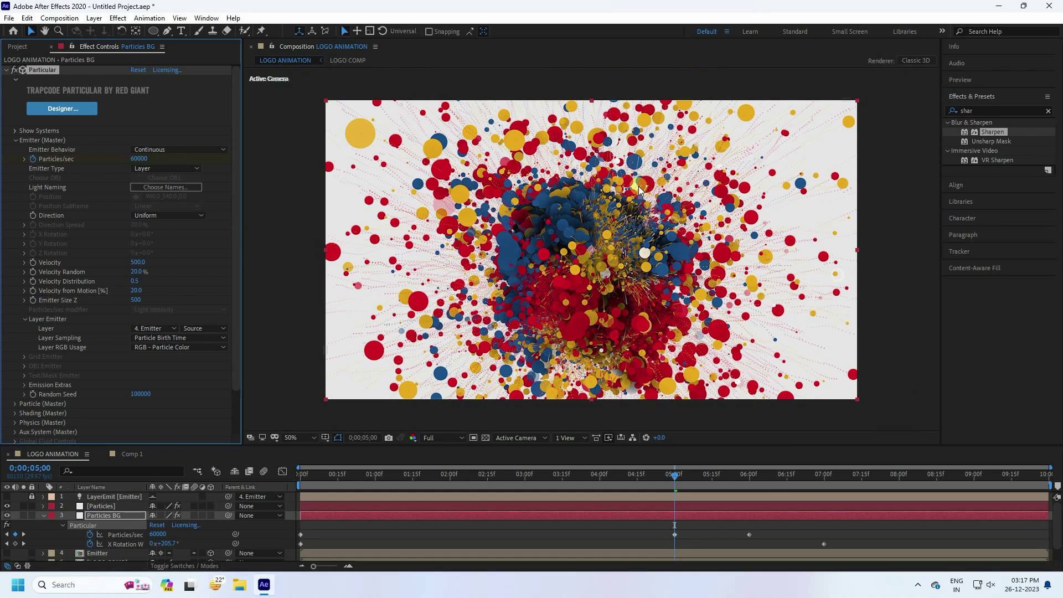
Set the Particles BG particle Size to 1 in Particle (Master).
click(15, 140)
click(15, 149)
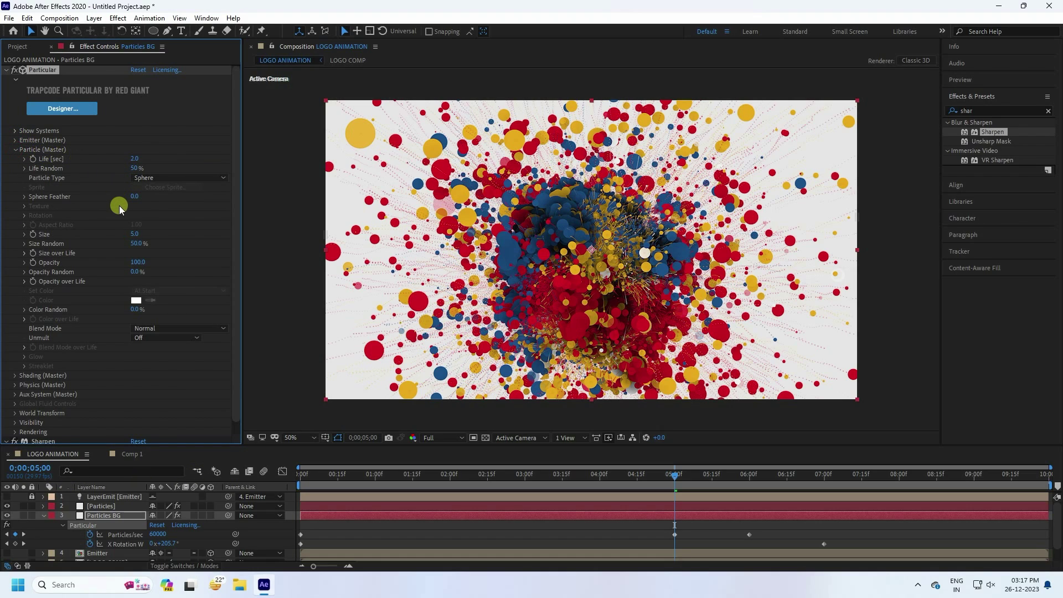
click(132, 234)
key(Return)
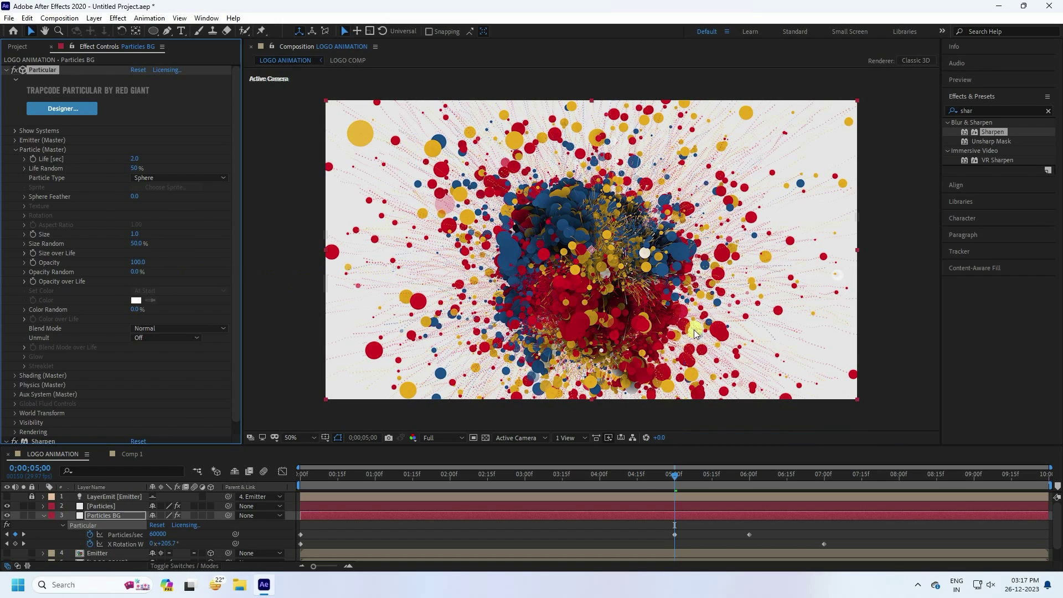
click(16, 150)
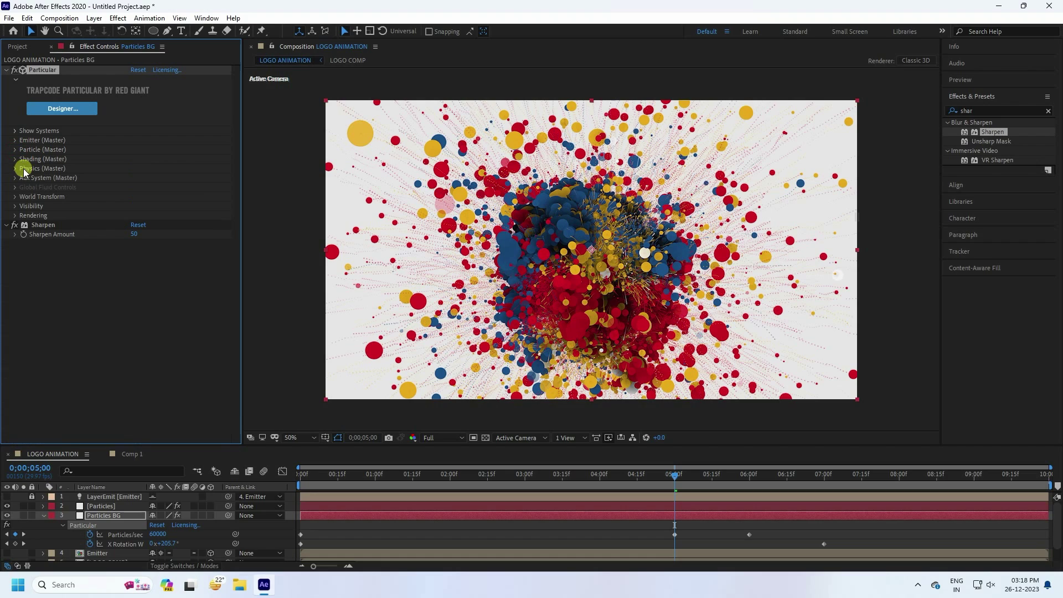
Set the Turbulence Field Affect Size to 50 under Physics (Master).
click(15, 169)
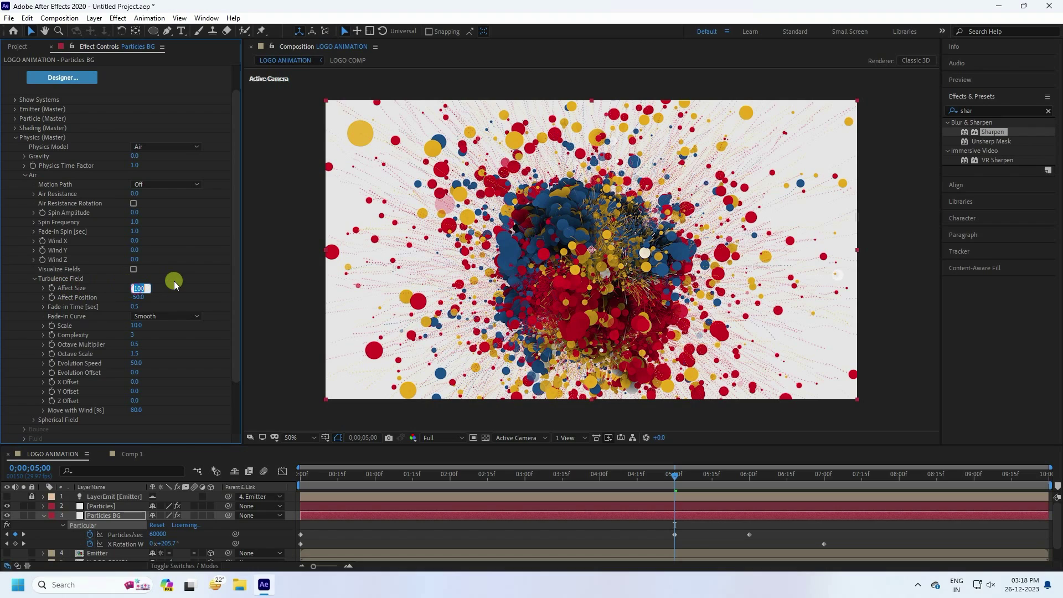
key(Return)
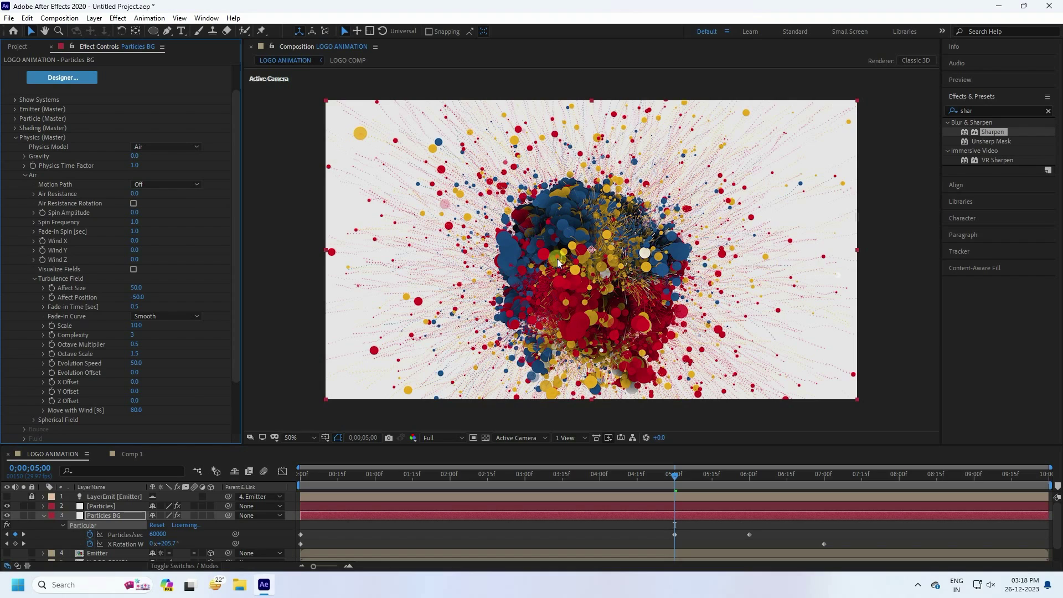
click(17, 139)
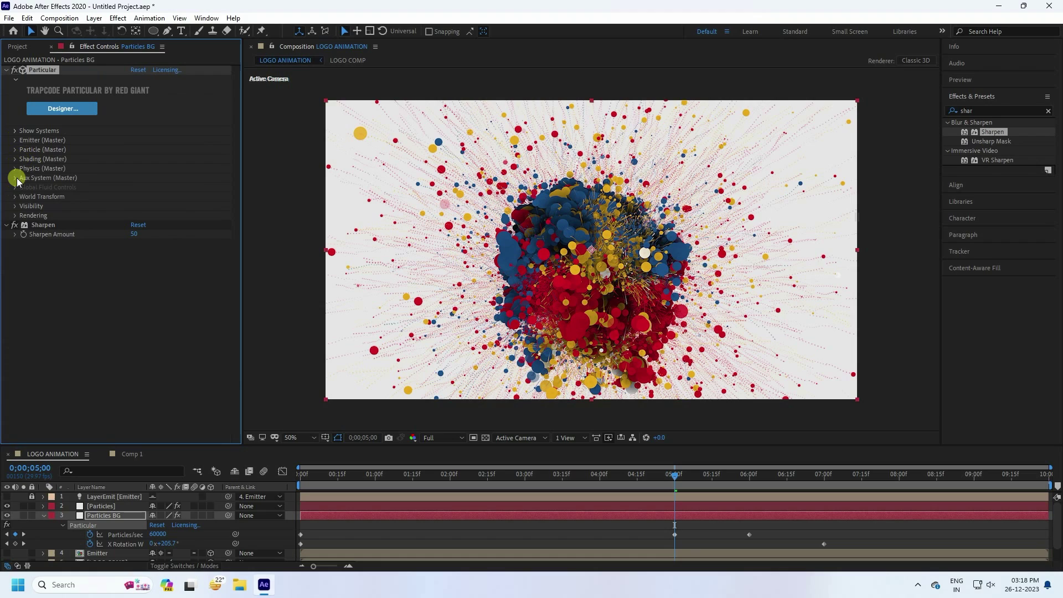
click(16, 175)
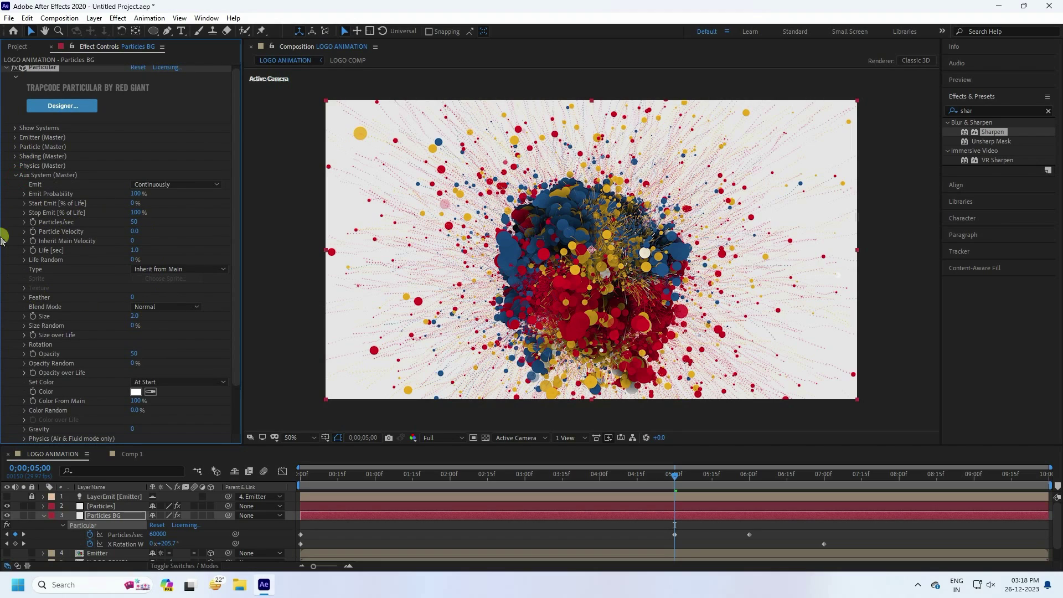
click(16, 176)
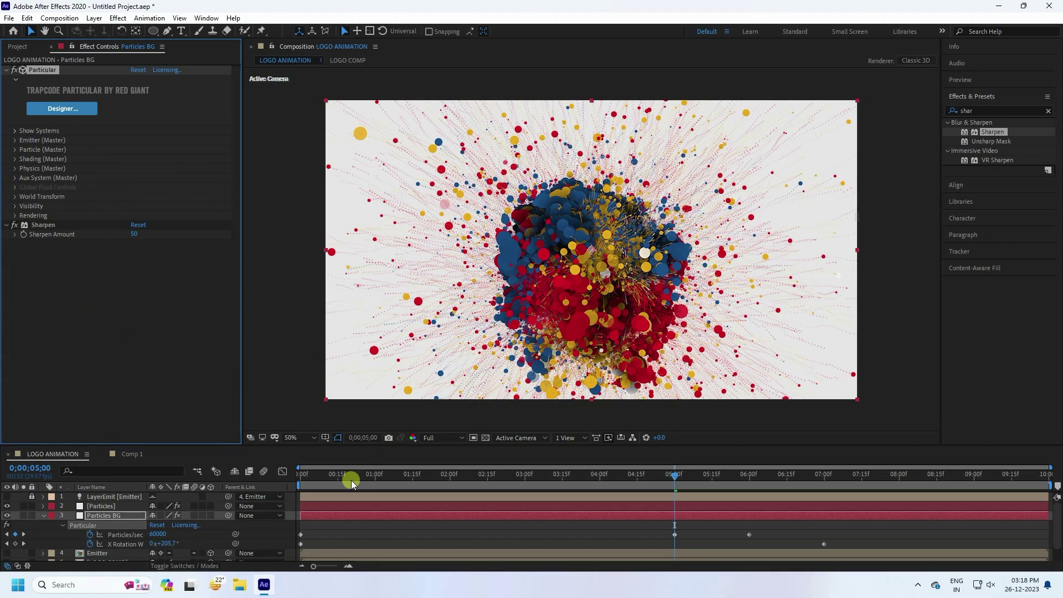
Preview the burst from 0;00 and stop near 5;01 to check the fine background dots.
click(961, 82)
click(971, 96)
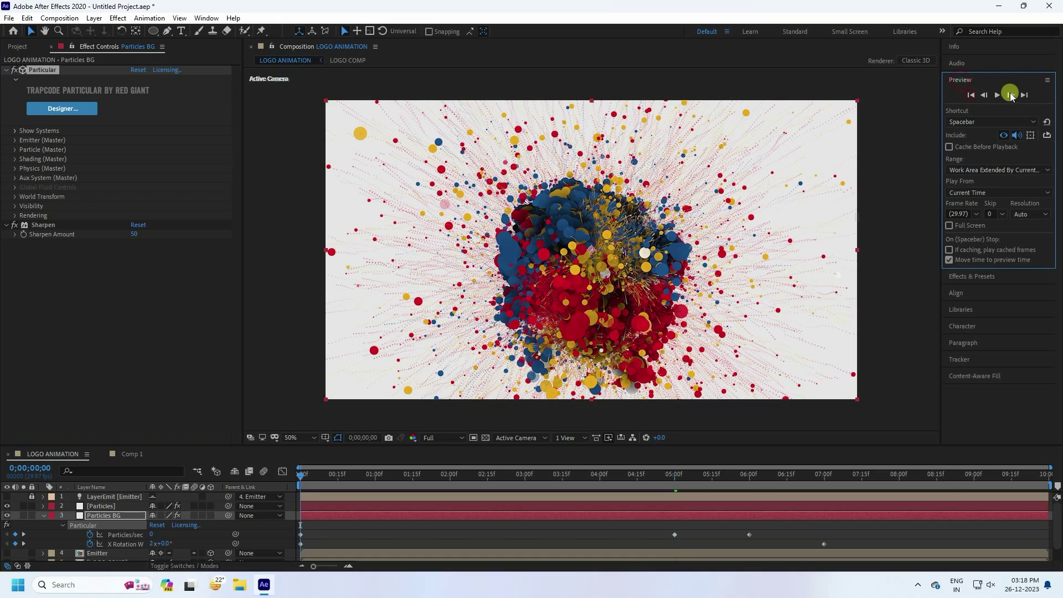
click(997, 95)
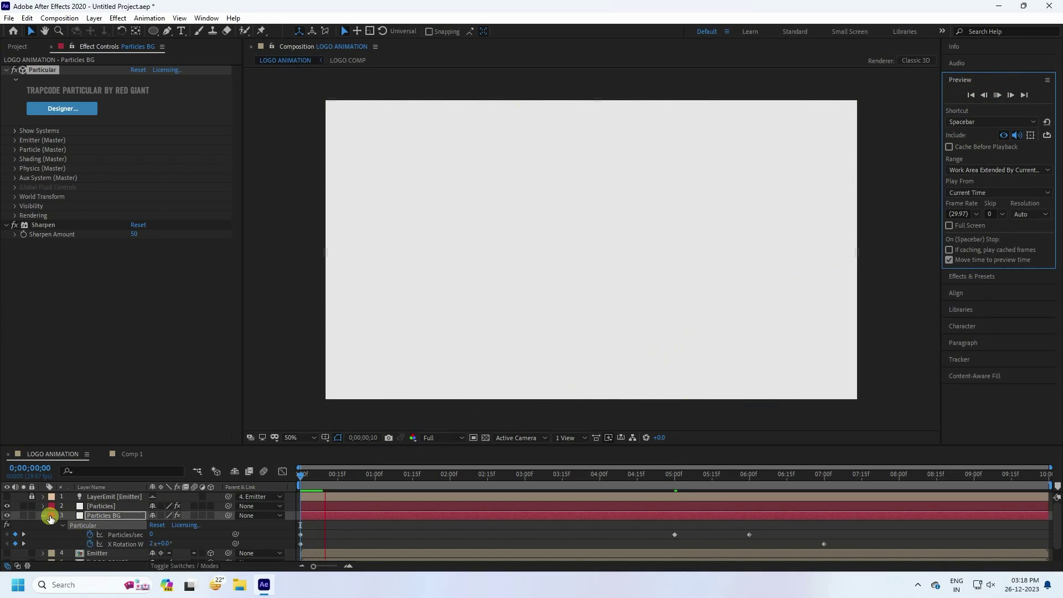
click(44, 515)
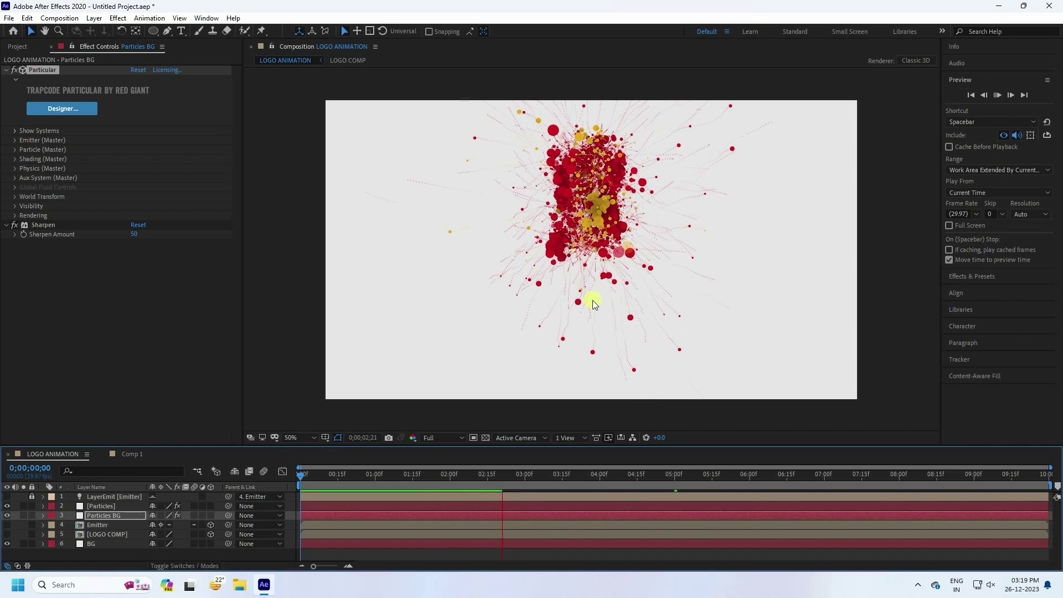
click(998, 96)
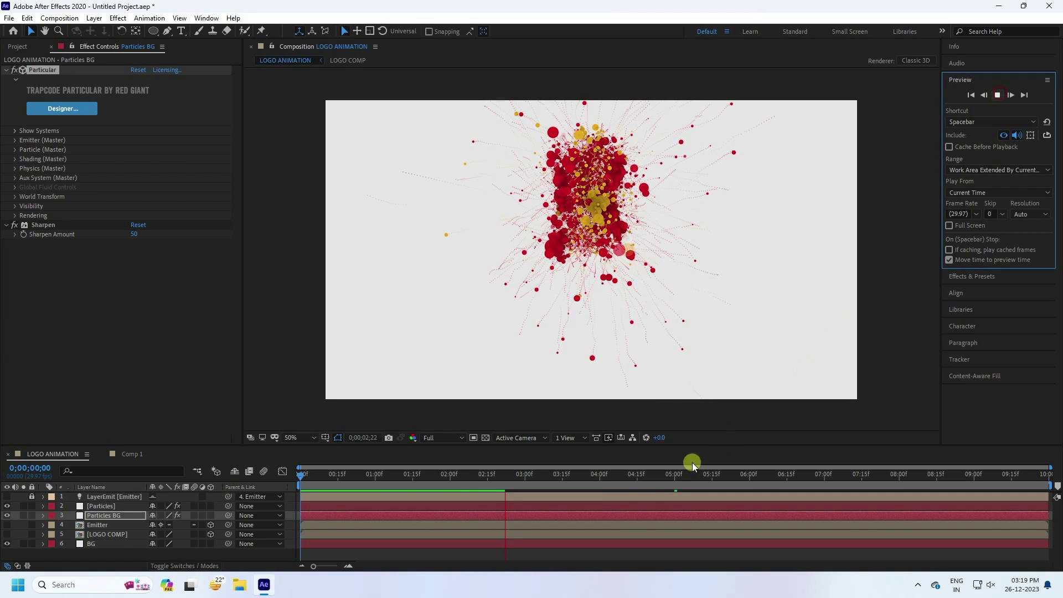
click(676, 473)
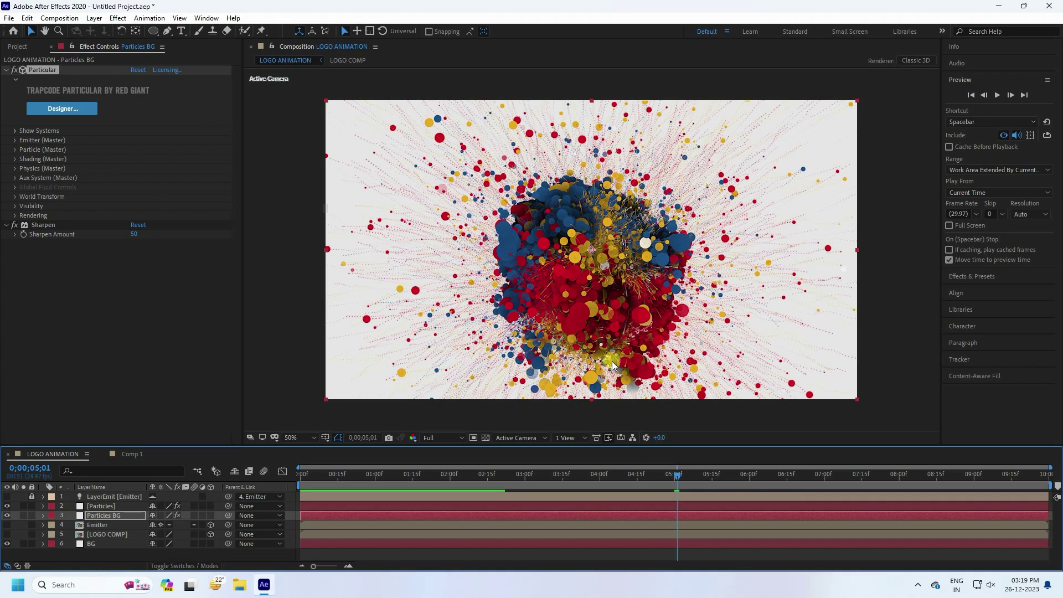
Make the LOGO COMP layer visible and move its start to 4;00.
click(733, 474)
click(96, 534)
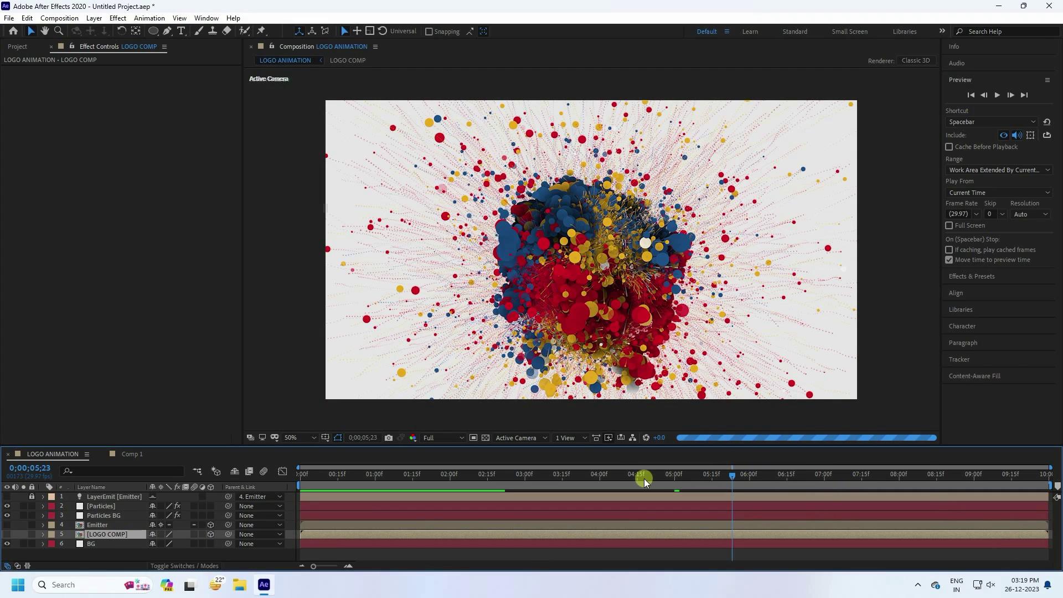
click(600, 474)
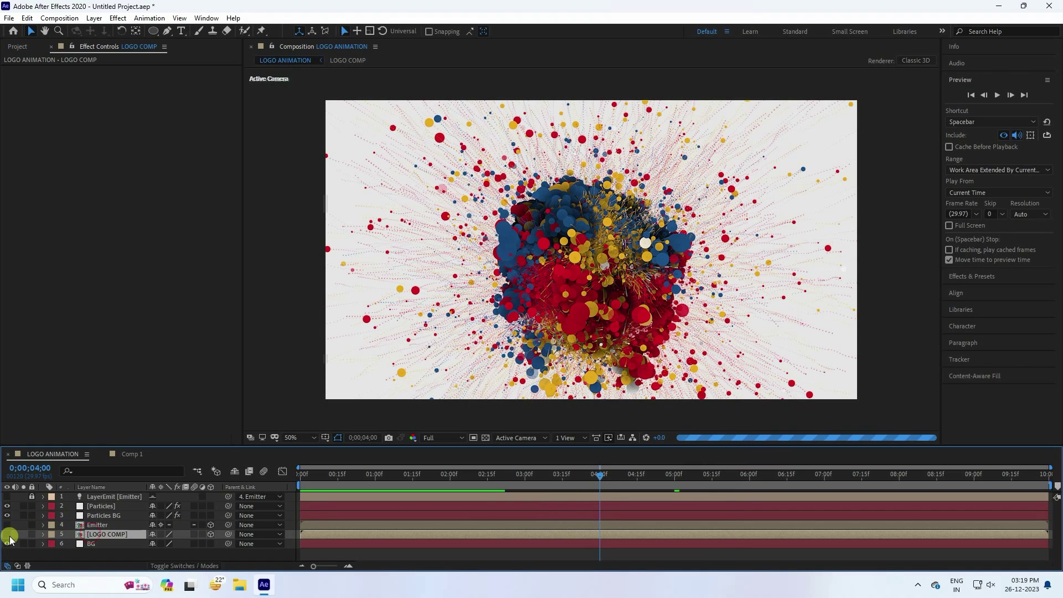
click(7, 534)
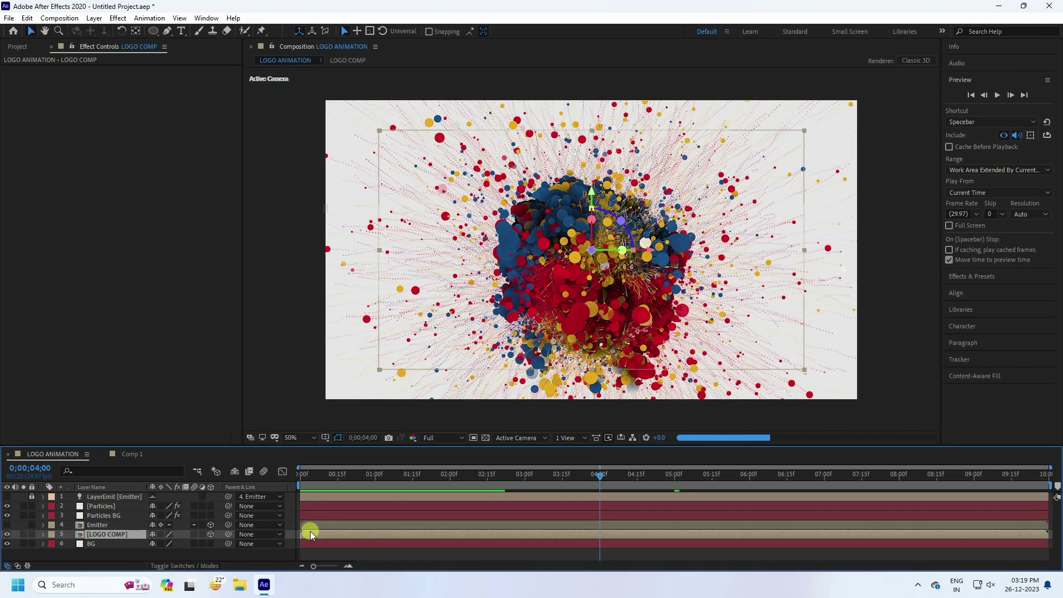
drag(308, 534, 609, 540)
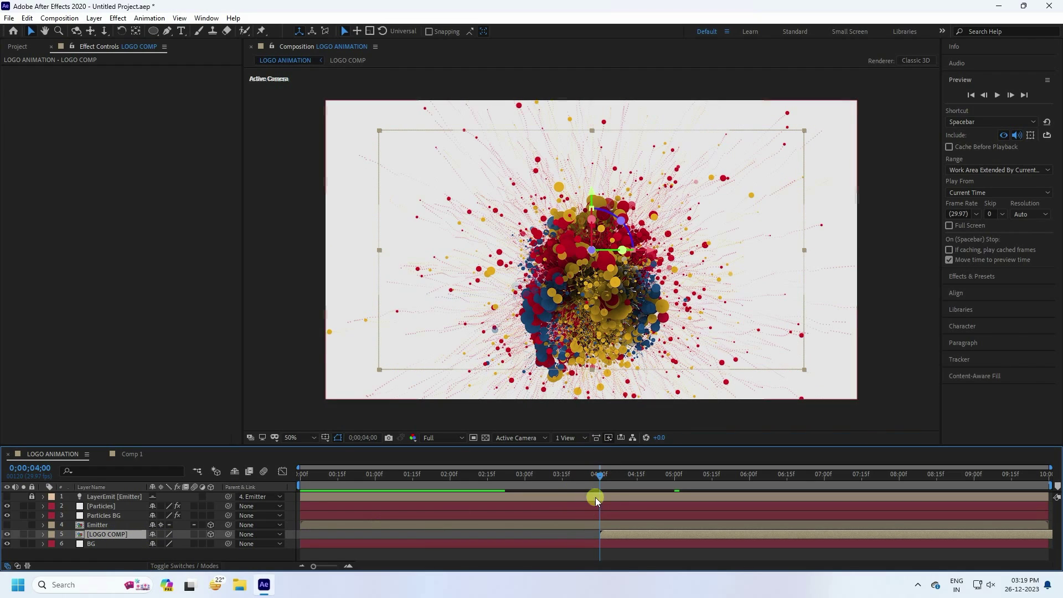
Check the logo reveal at 7;05, 8;15 and 7;27, then play from the start.
click(836, 473)
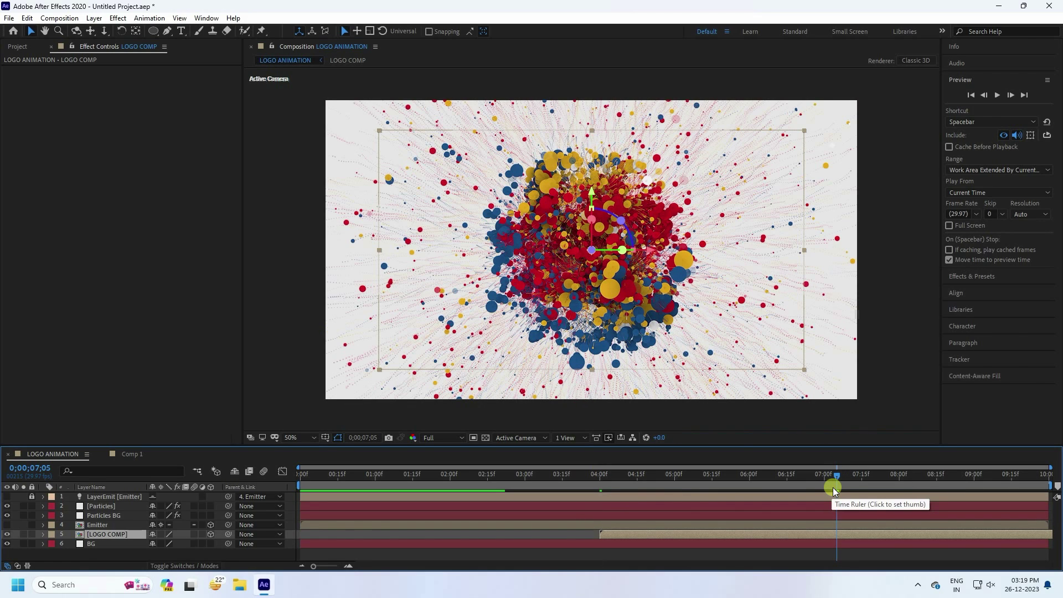
click(935, 474)
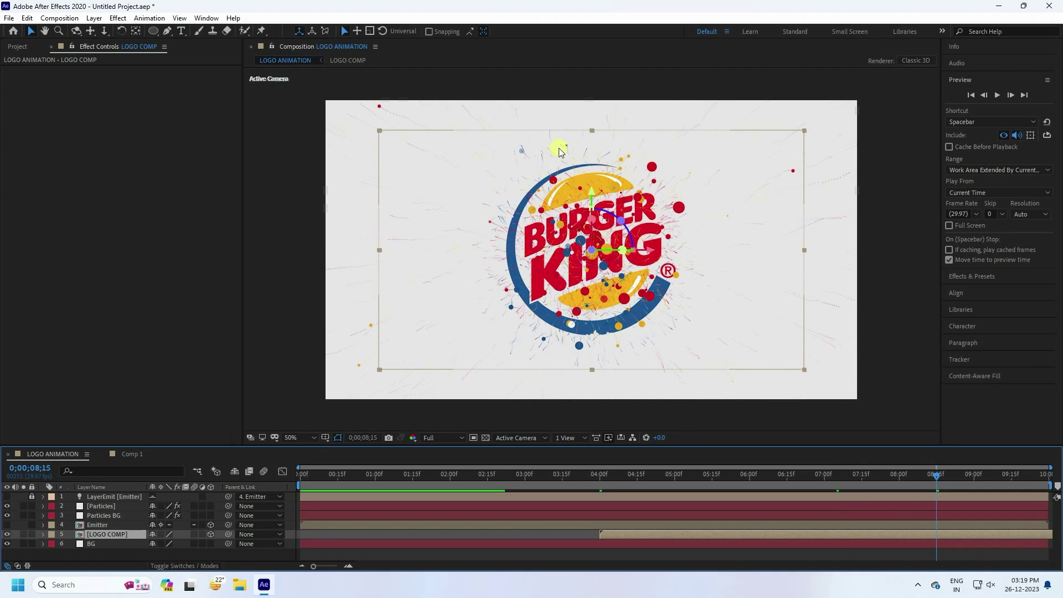
click(892, 474)
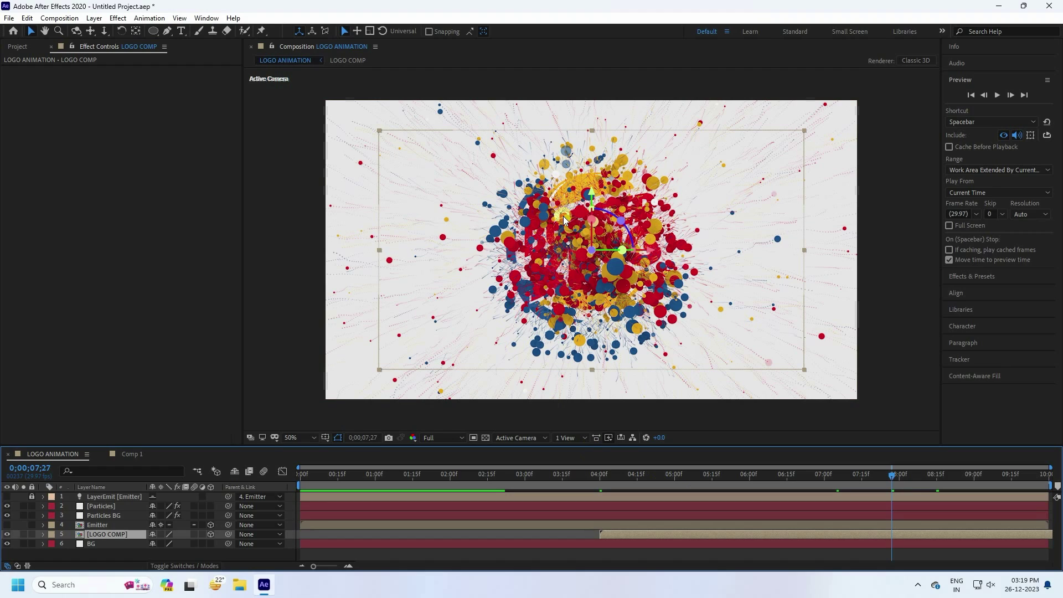
click(995, 98)
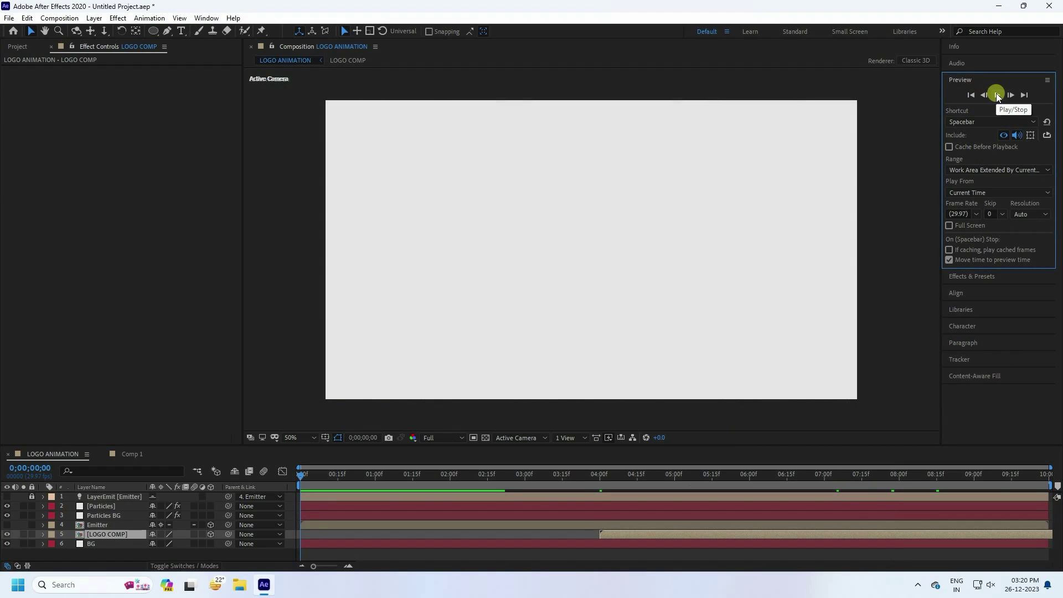
Switch the viewer resolution to Half and play the LOGO ANIMATION preview.
click(442, 438)
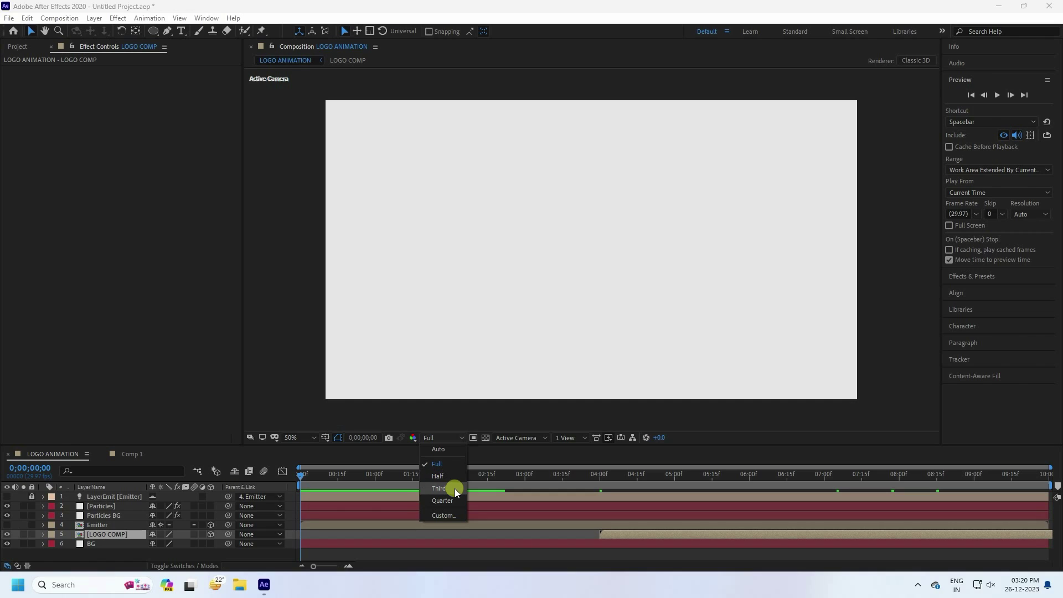
click(438, 476)
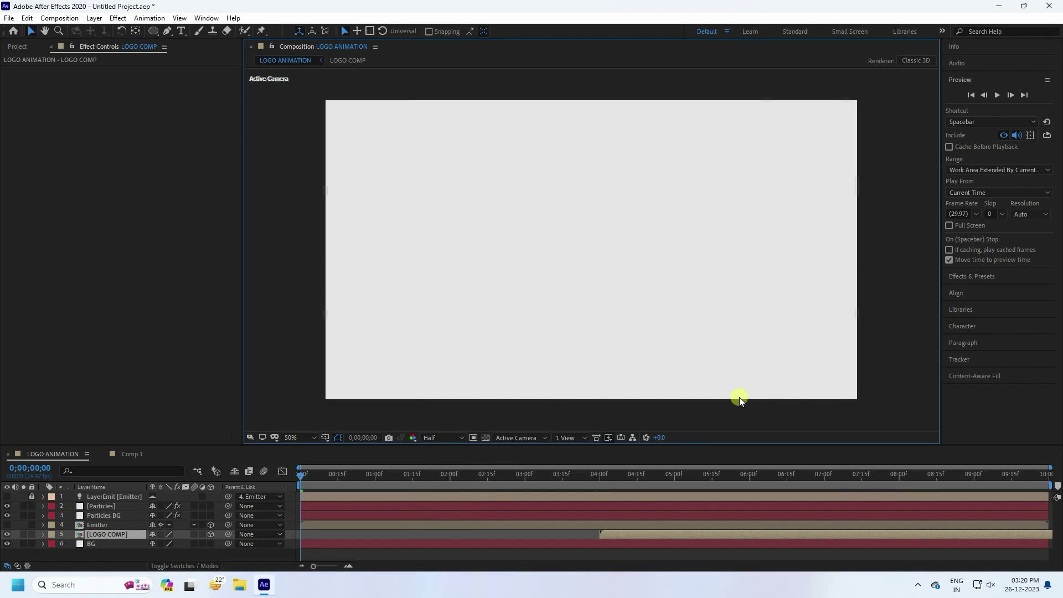
click(997, 96)
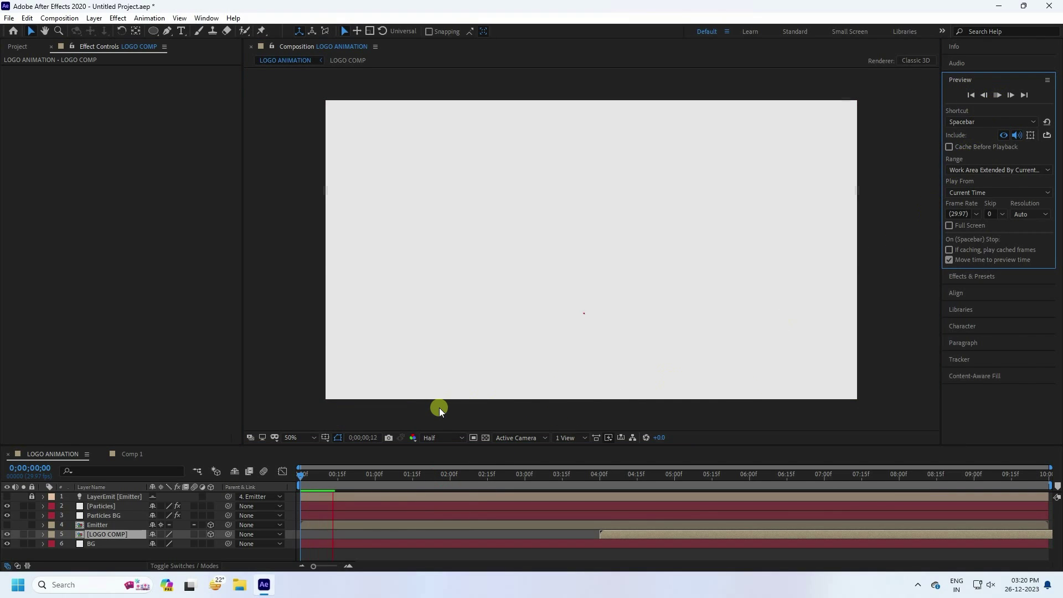